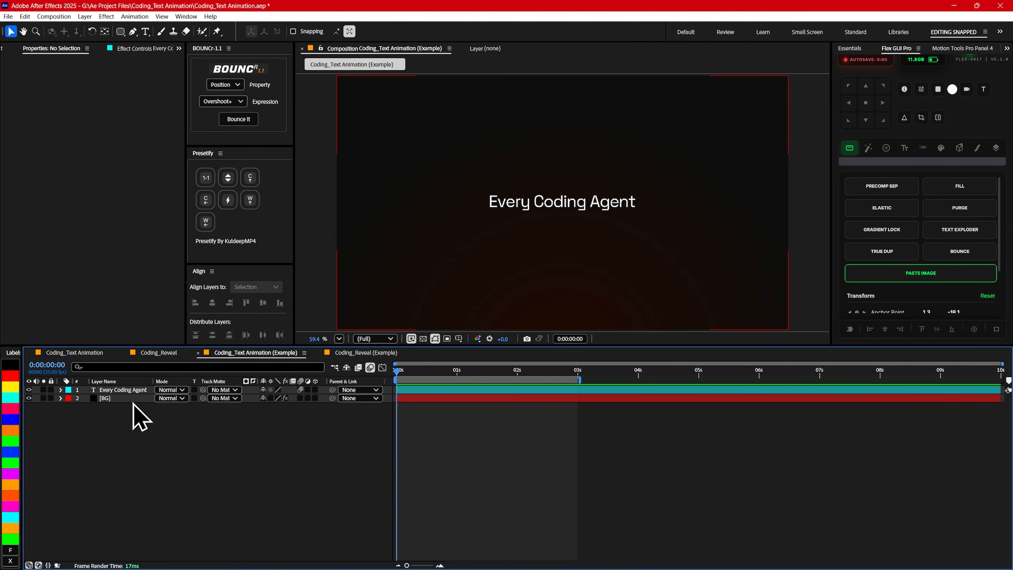
# Review the BG layer's Gradient Ramp settings and the text layer's font and paragraph properties.
pyautogui.click(128, 399)
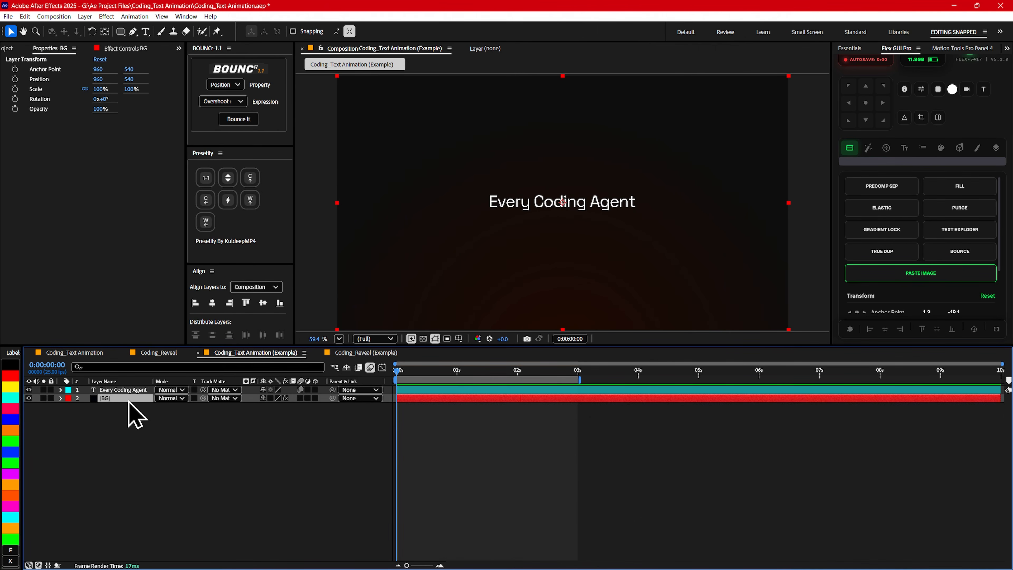
pyautogui.click(122, 55)
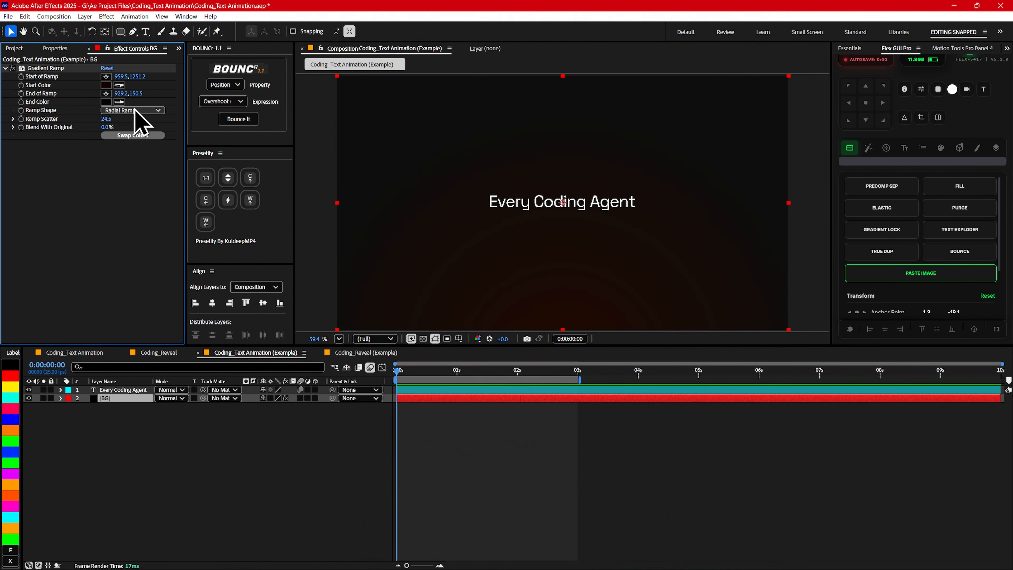
pyautogui.click(131, 390)
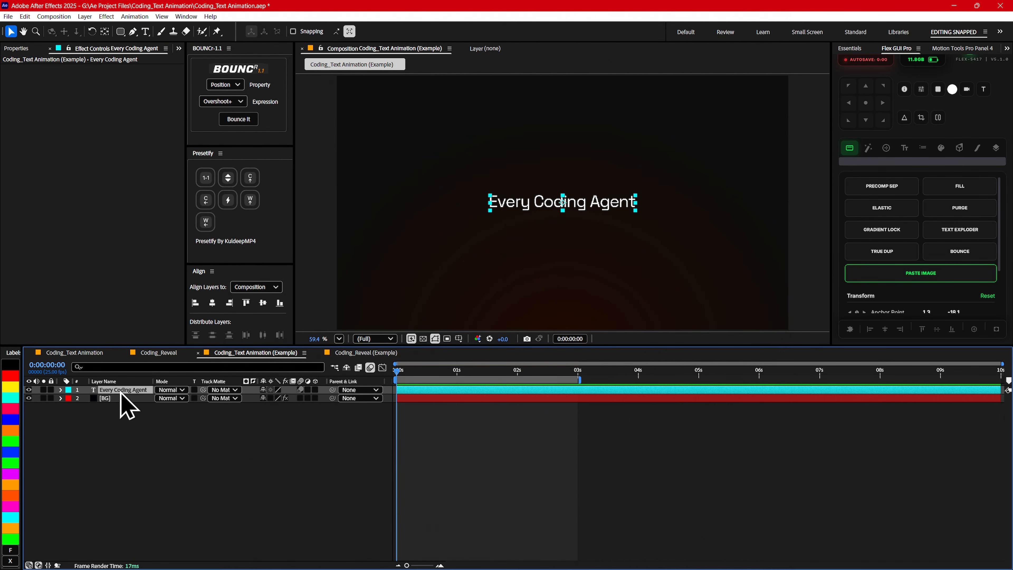
pyautogui.click(18, 48)
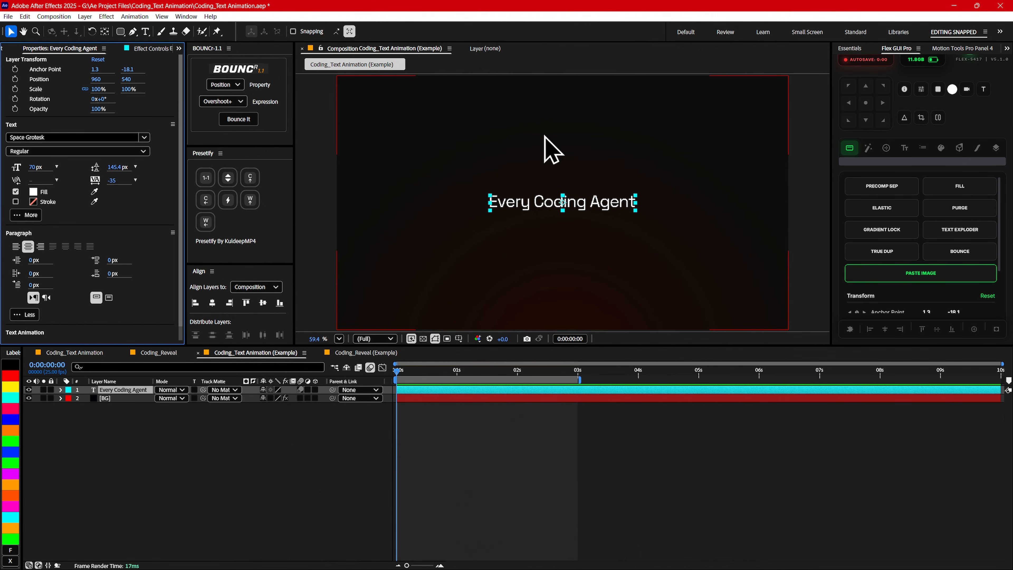
# Add an Opacity text animator to the "Every Coding Agent" layer and set the animator's opacity to 0%.
pyautogui.click(60, 390)
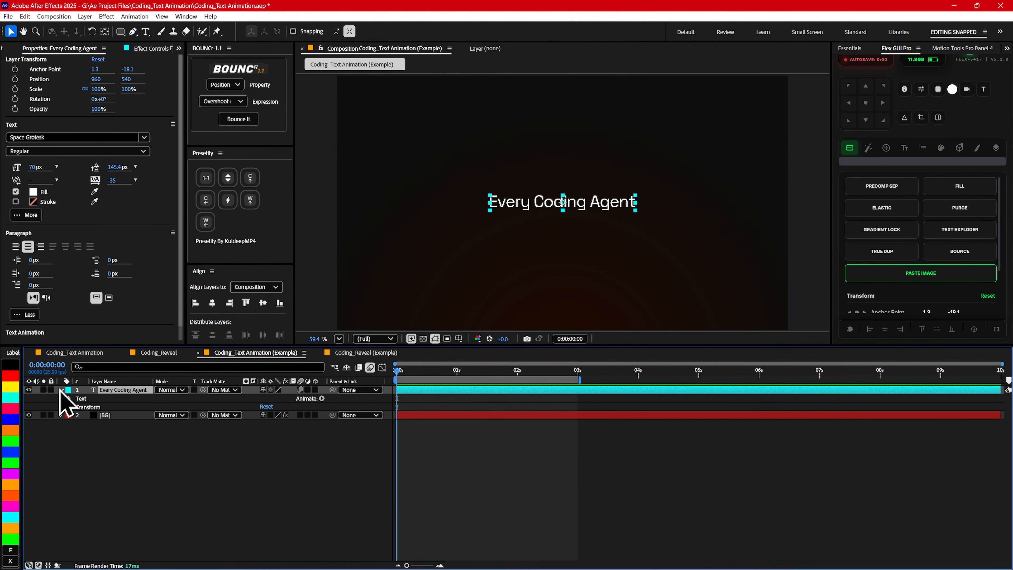
pyautogui.click(322, 399)
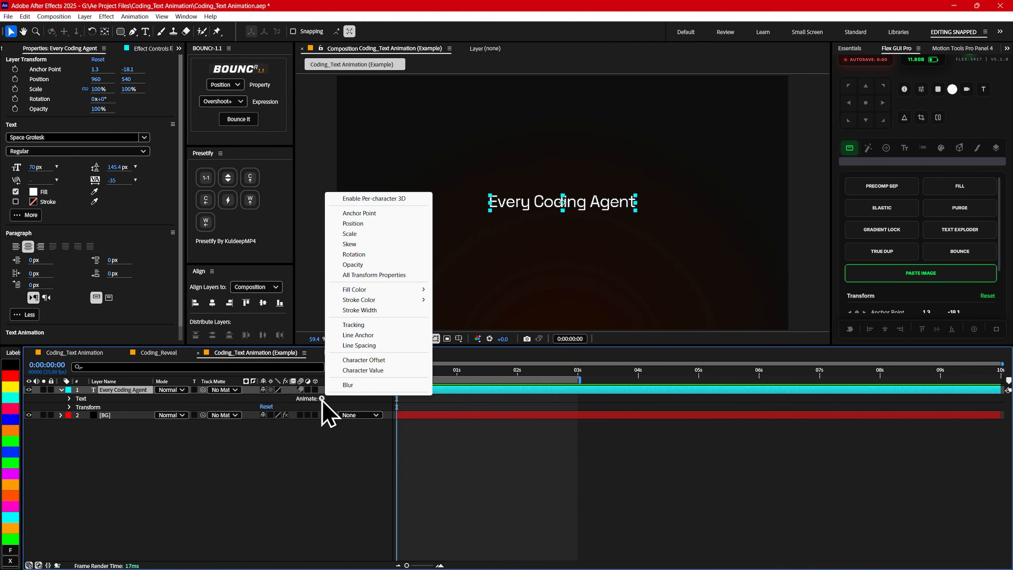
pyautogui.moveTo(378, 288)
pyautogui.click(368, 266)
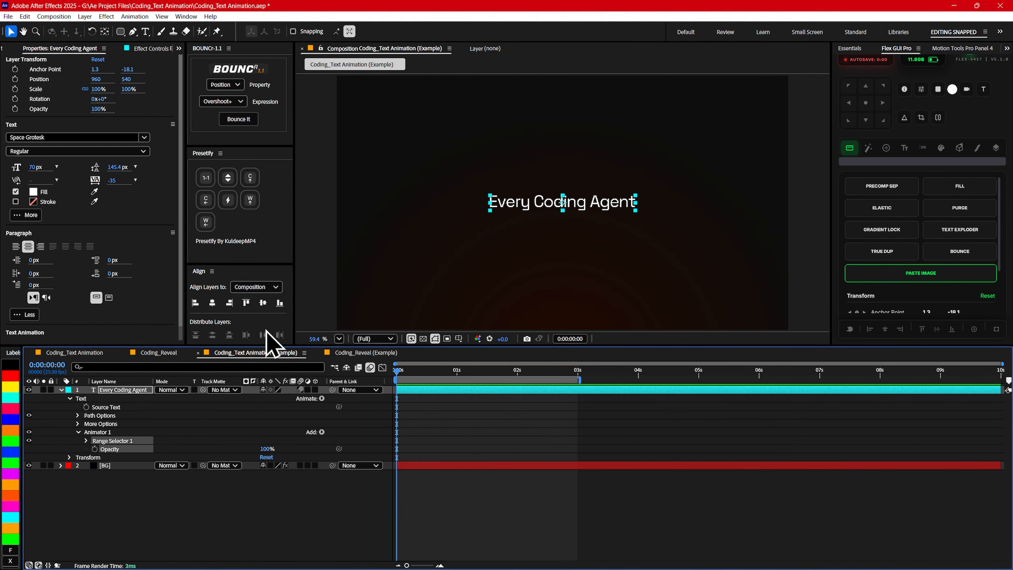
pyautogui.click(87, 441)
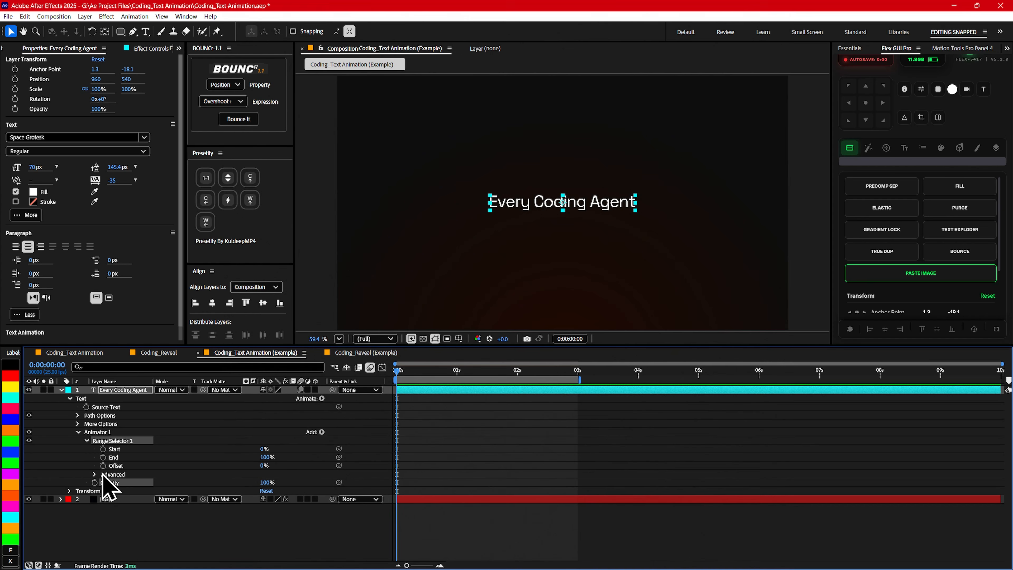
pyautogui.moveTo(265, 484); pyautogui.dragTo(158, 494)
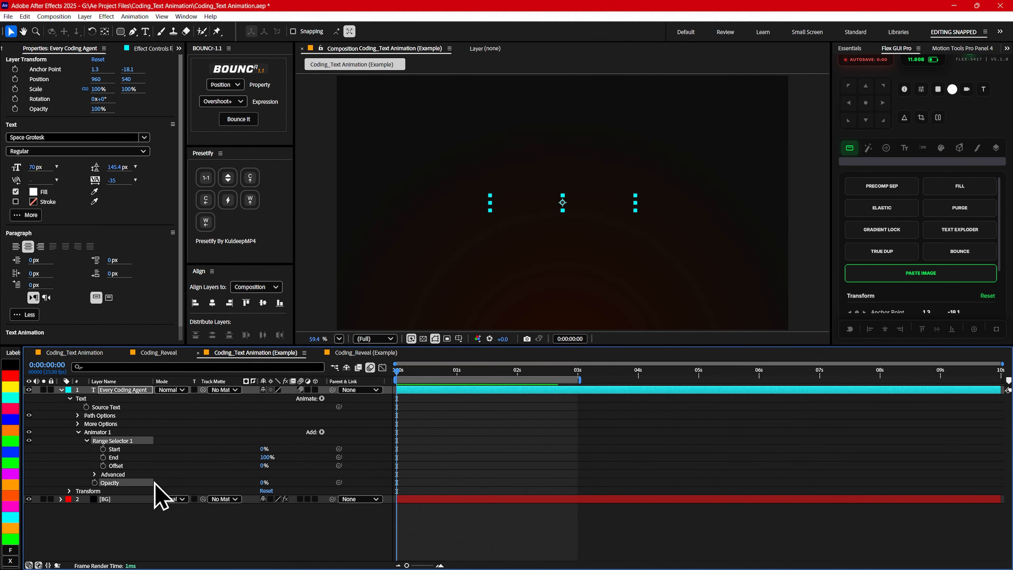
# In the range selector's advanced options, keep Based On at Characters and set Smoothness to 25%, Ease High to 70% and Ease Low to -20%.
pyautogui.click(94, 475)
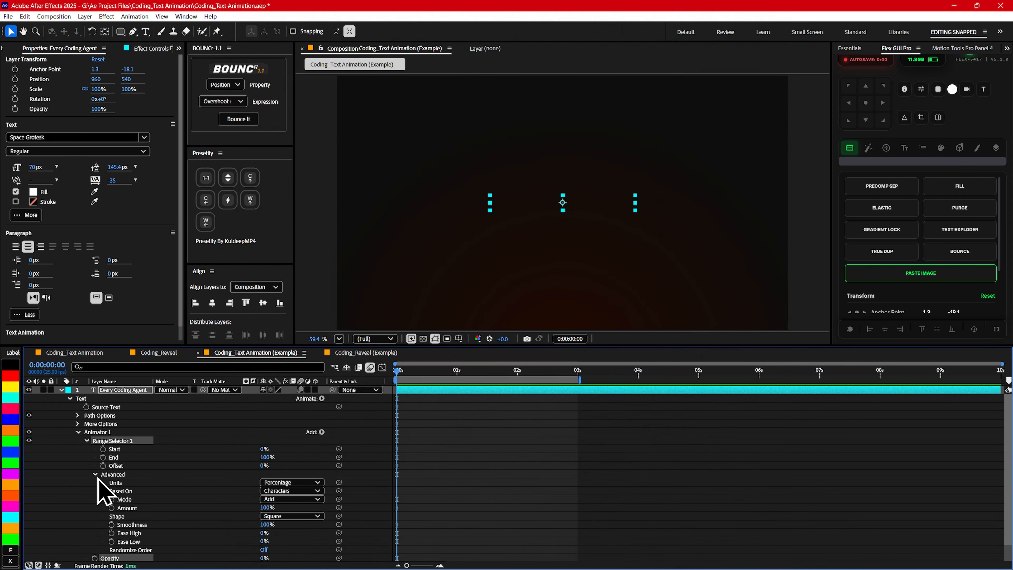
pyautogui.scroll(-1, 100, 479)
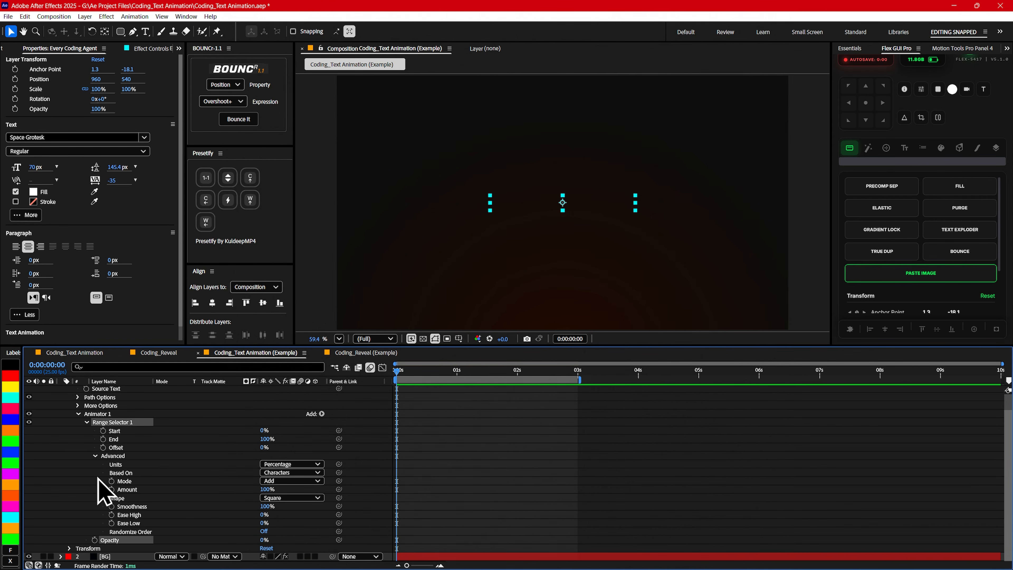
pyautogui.click(282, 474)
pyautogui.click(292, 483)
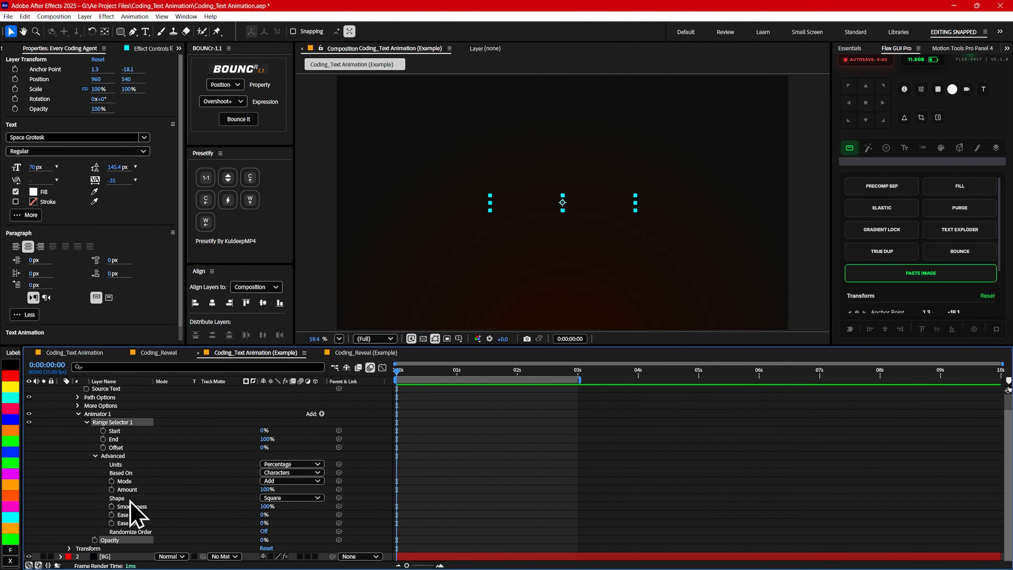
pyautogui.click(266, 506)
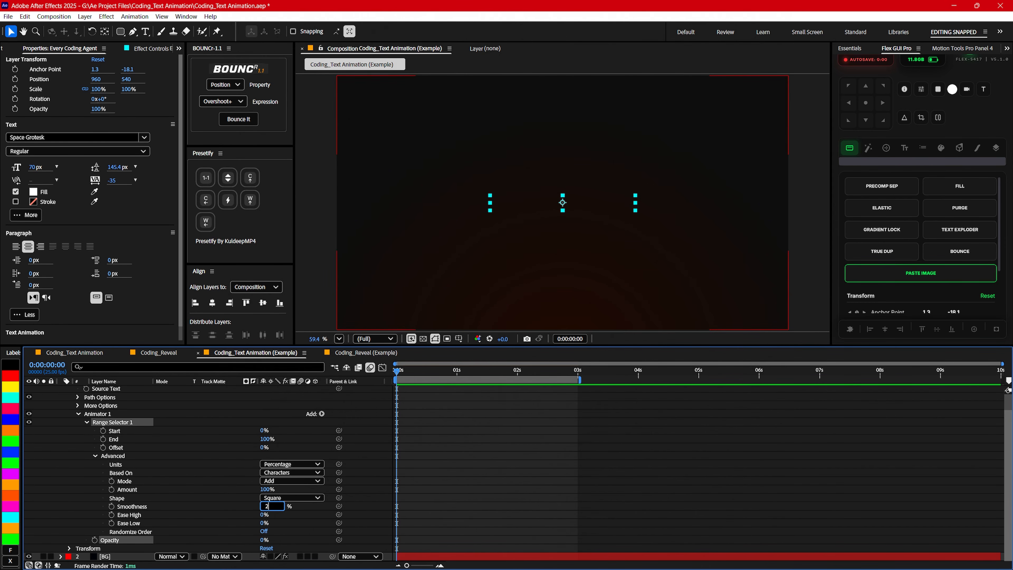
pyautogui.press('Return')
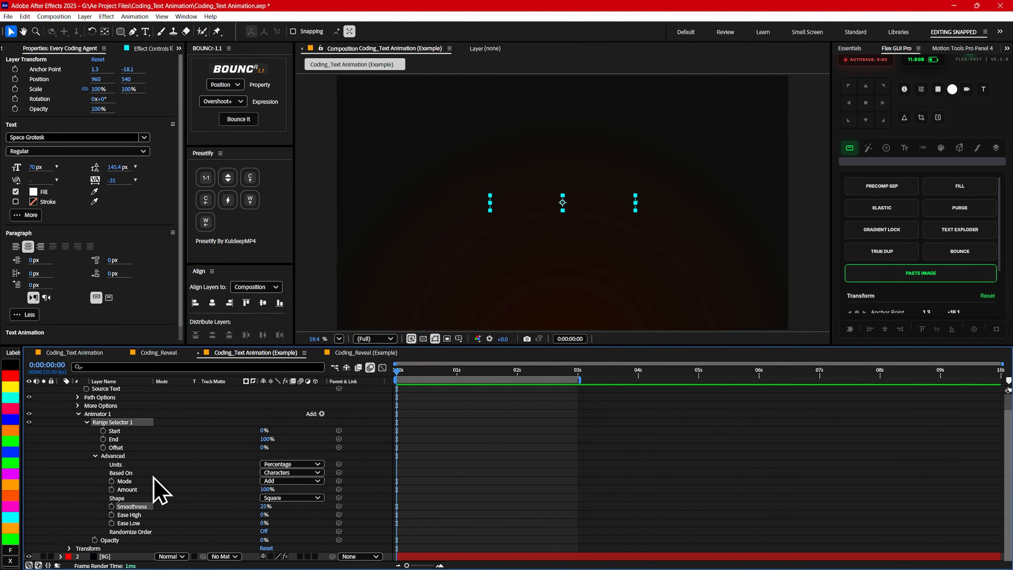
pyautogui.click(263, 516)
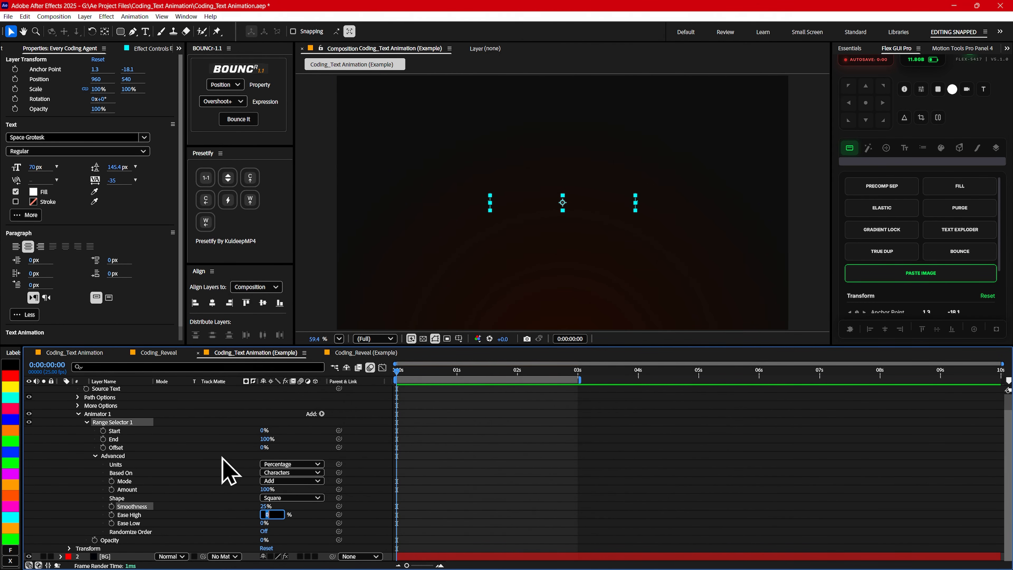
pyautogui.write('70')
pyautogui.press('Return')
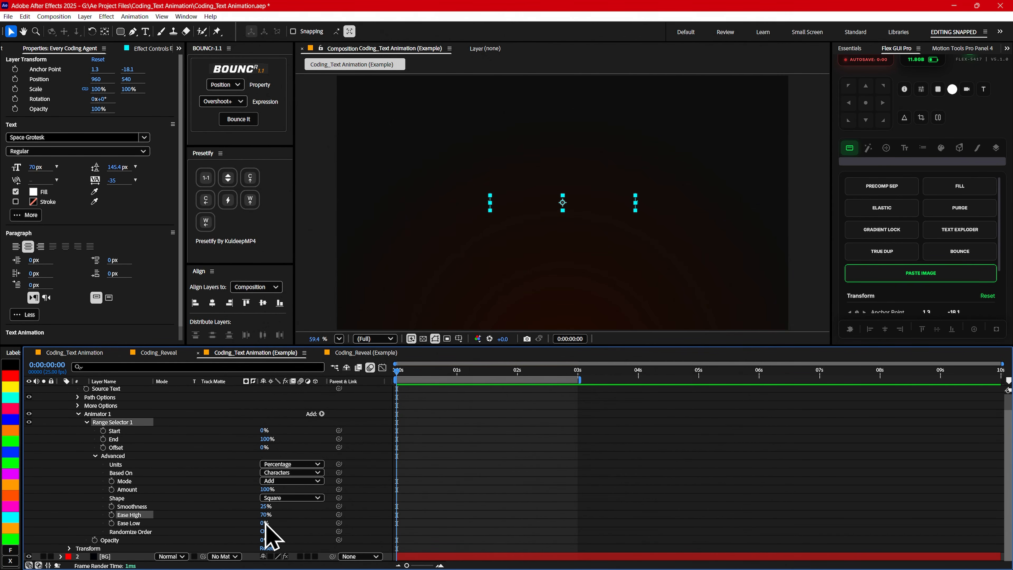
pyautogui.write('-20')
pyautogui.press('Return')
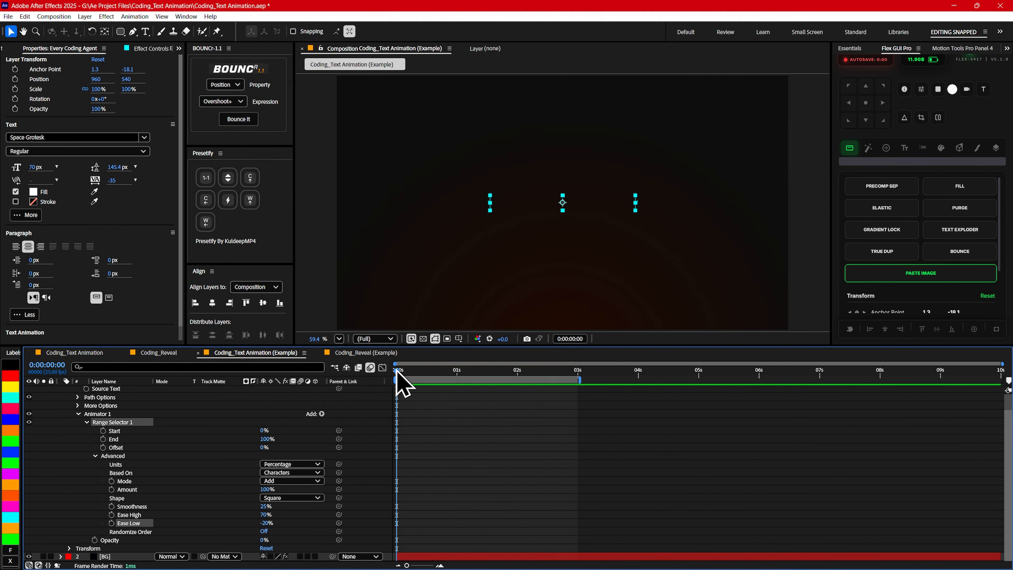
# Keyframe the range selector's Start from 0% at 0:00:00:00 to 100% at 0:00:01:15 and preview the reveal.
pyautogui.click(103, 430)
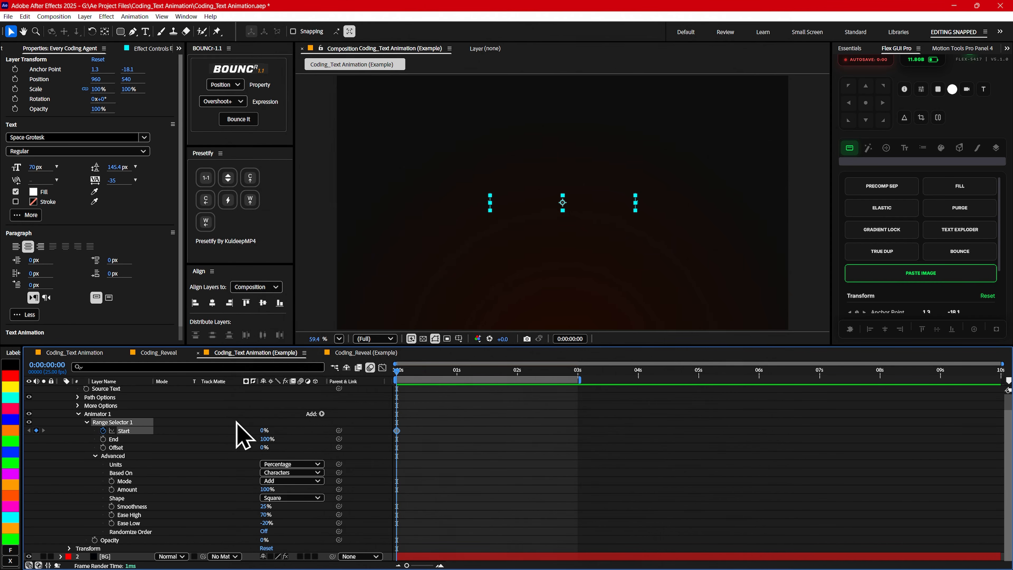
pyautogui.moveTo(503, 372); pyautogui.dragTo(601, 382)
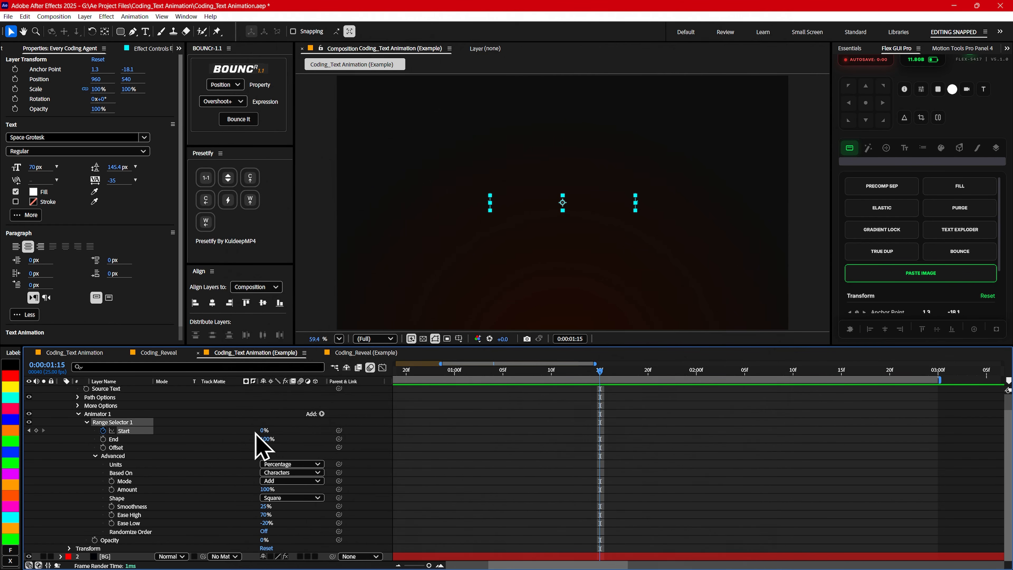
pyautogui.moveTo(263, 434); pyautogui.dragTo(468, 434)
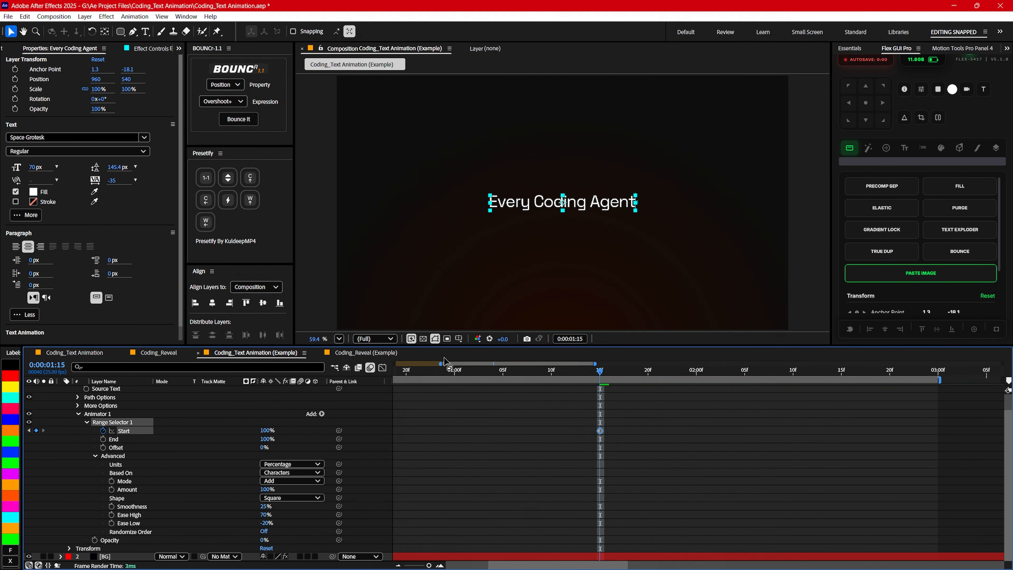
pyautogui.moveTo(442, 365); pyautogui.dragTo(394, 364)
pyautogui.moveTo(476, 373); pyautogui.dragTo(347, 375)
pyautogui.press('space')
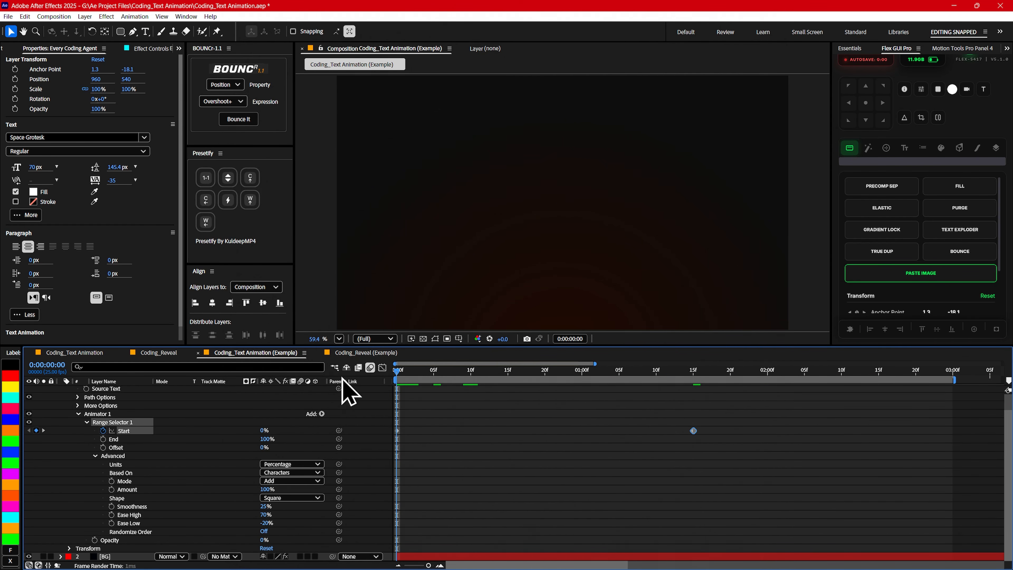
pyautogui.press('space')
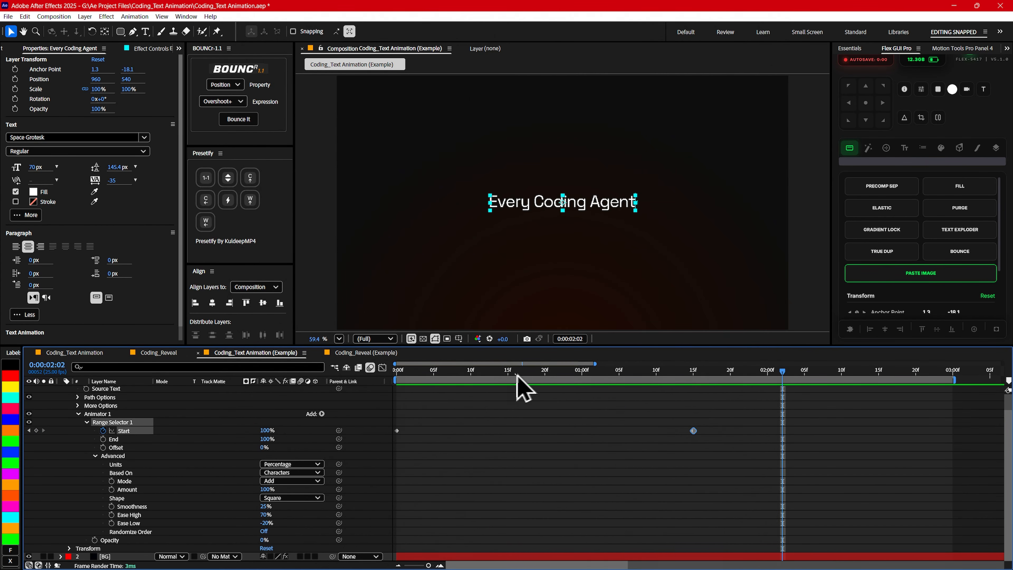
# Apply Easy Ease to both Start keyframes and play back the eased text animation.
pyautogui.moveTo(710, 424); pyautogui.dragTo(378, 455)
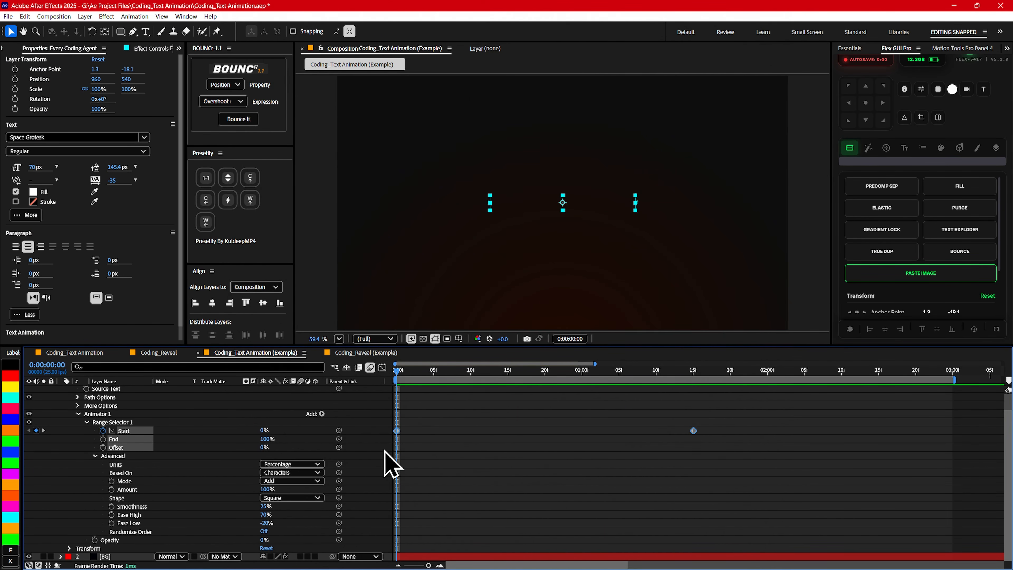
pyautogui.press('F9')
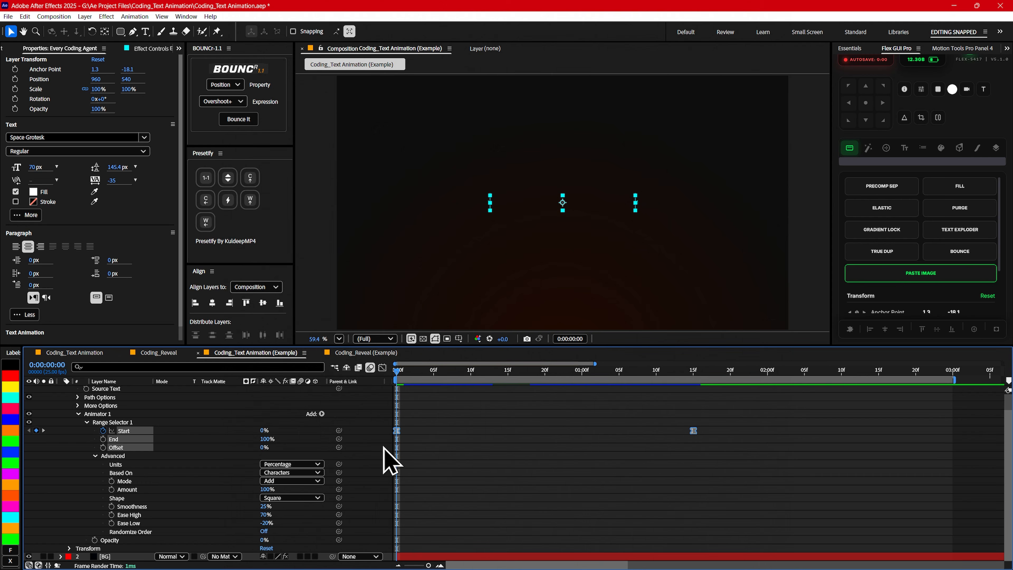
pyautogui.moveTo(595, 363); pyautogui.dragTo(744, 363)
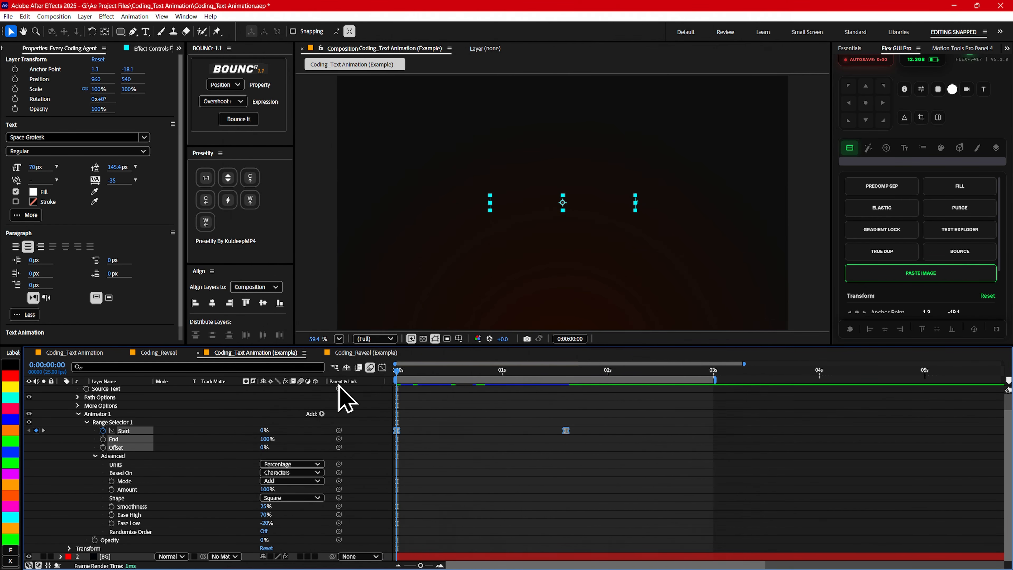
pyautogui.press('space')
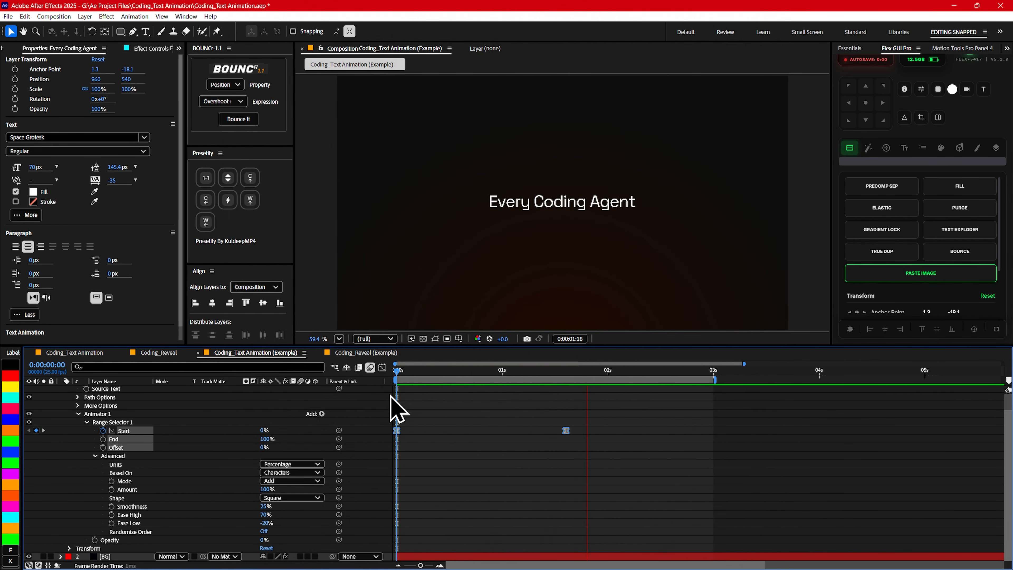
# Show only the text layer's keyframed properties and shift both Start keyframes forward by about two frames.
pyautogui.scroll(1, 120, 403)
pyautogui.click(120, 390)
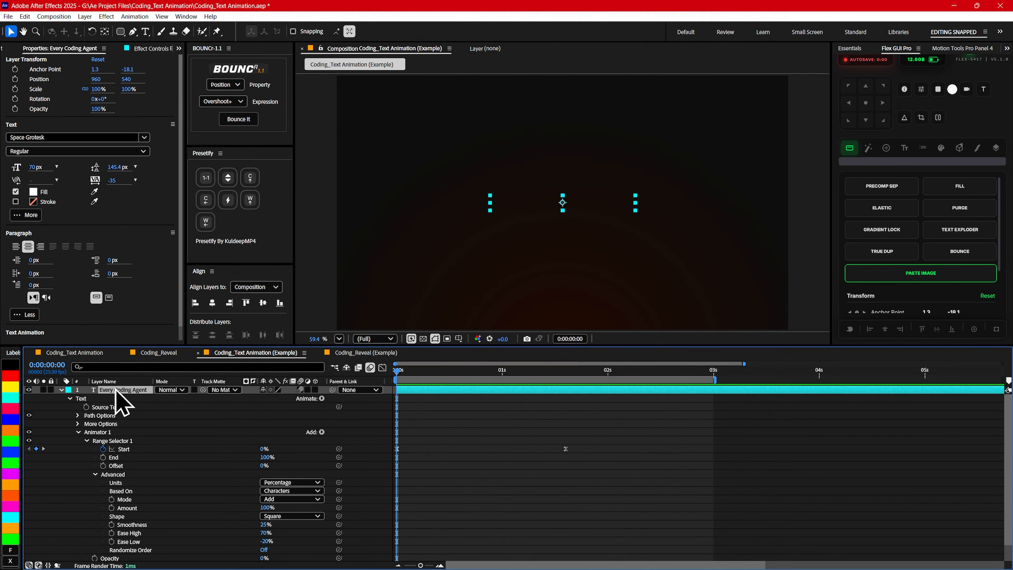
pyautogui.press('u')
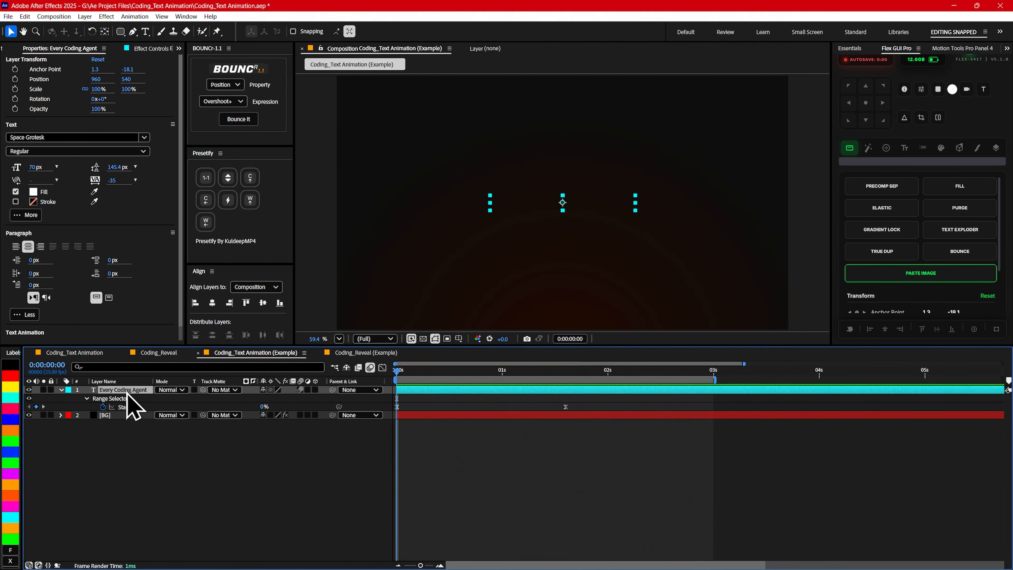
pyautogui.moveTo(578, 403); pyautogui.dragTo(401, 407)
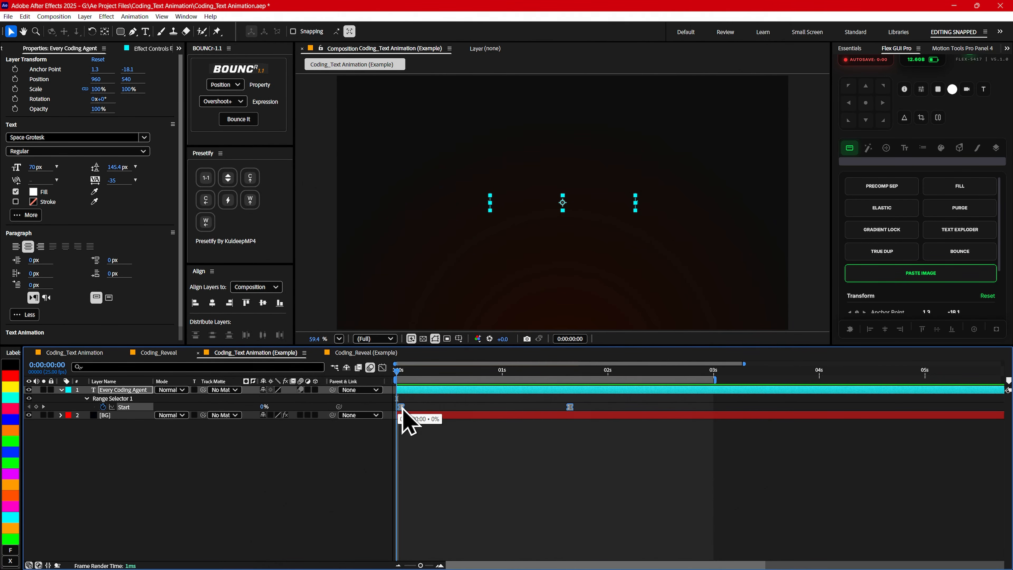
pyautogui.hotkey('alt', 'Right')
pyautogui.press('F2')
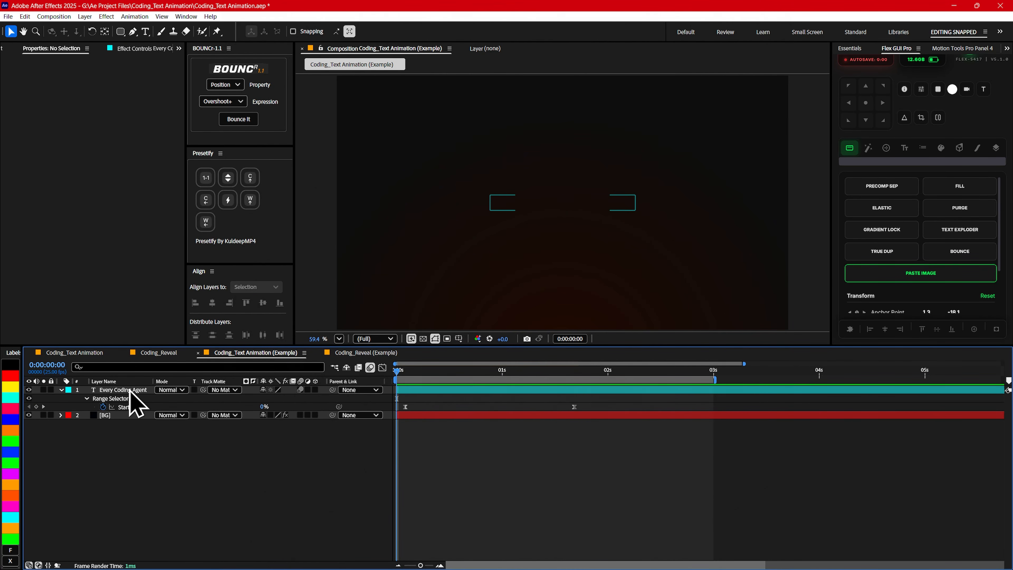
# Apply the Posterize Time effect to the text layer with a frame rate of 12 and preview the animation.
pyautogui.click(131, 390)
pyautogui.hotkey('ctrl', 'space')
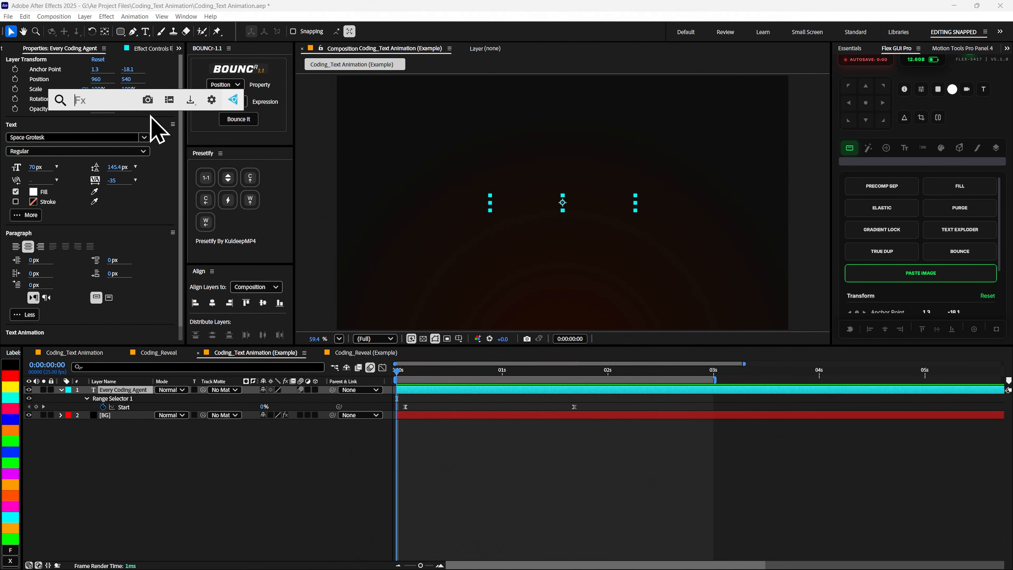
pyautogui.write('posteri')
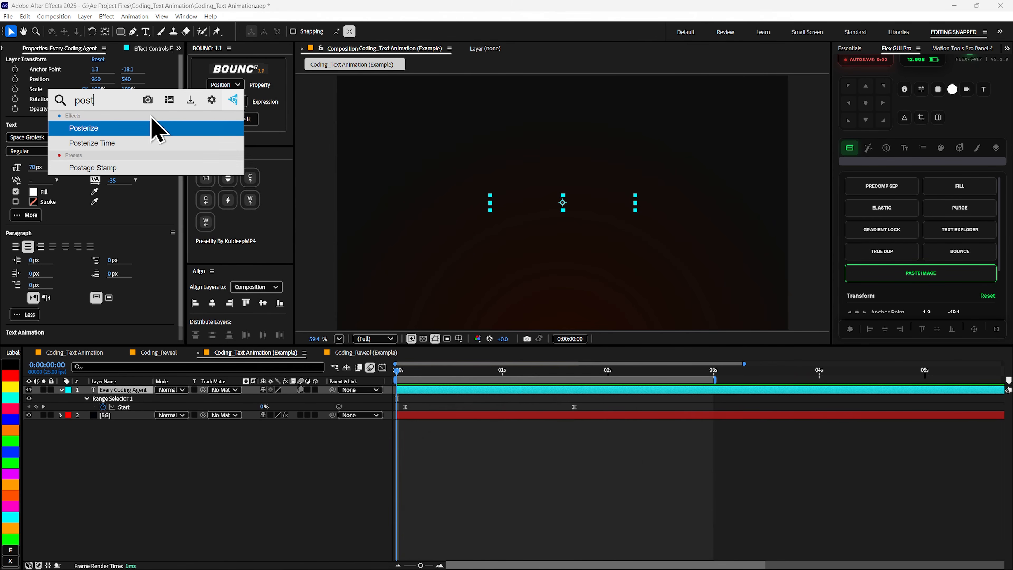
pyautogui.press('Down')
pyautogui.press('Return')
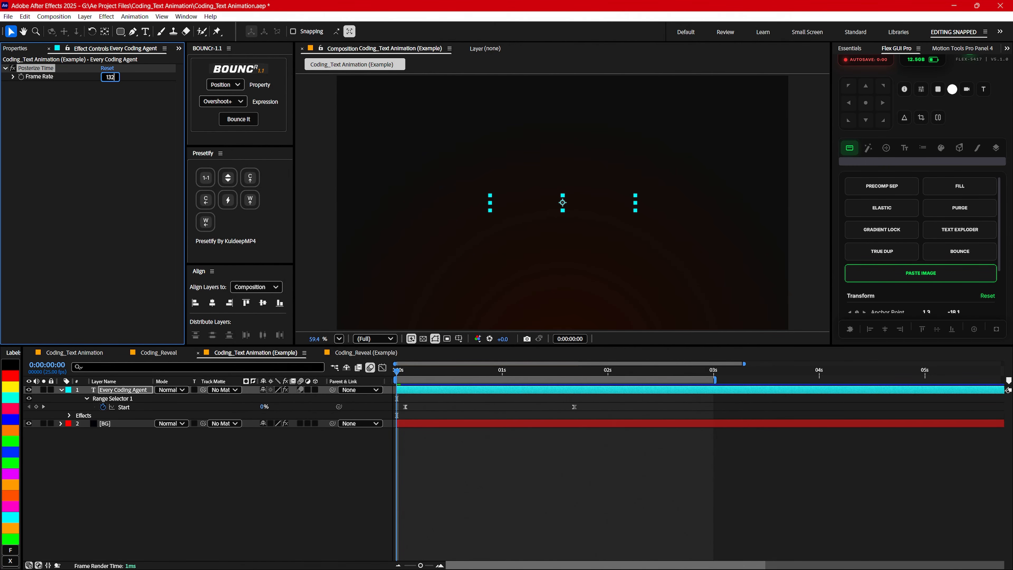
pyautogui.press('Return')
pyautogui.press('space')
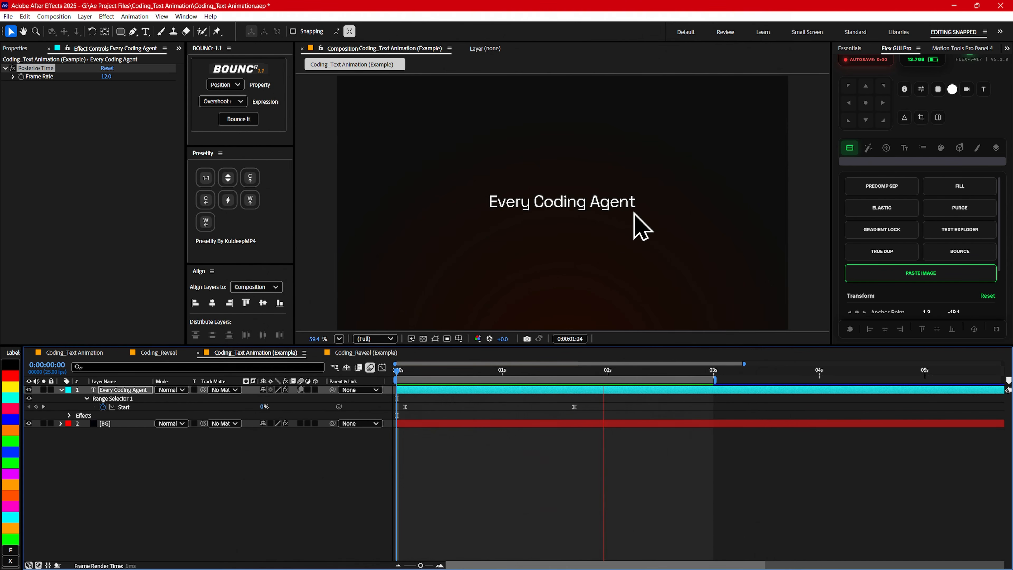
pyautogui.moveTo(492, 376); pyautogui.dragTo(330, 380)
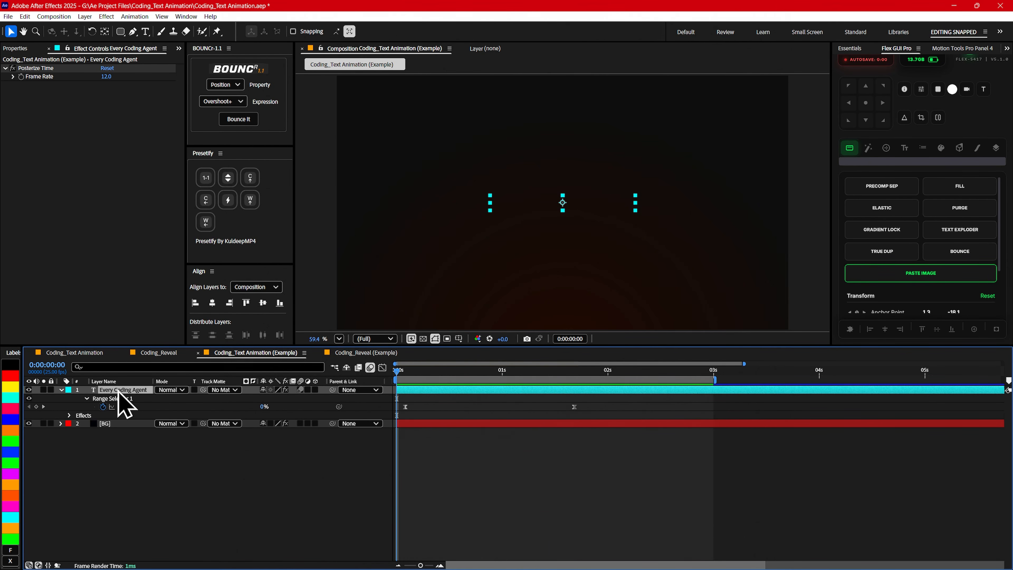
# Duplicate the "Every Coding Agent" text layer and change the duplicate's fill color to orange.
pyautogui.hotkey('ctrl', 'd')
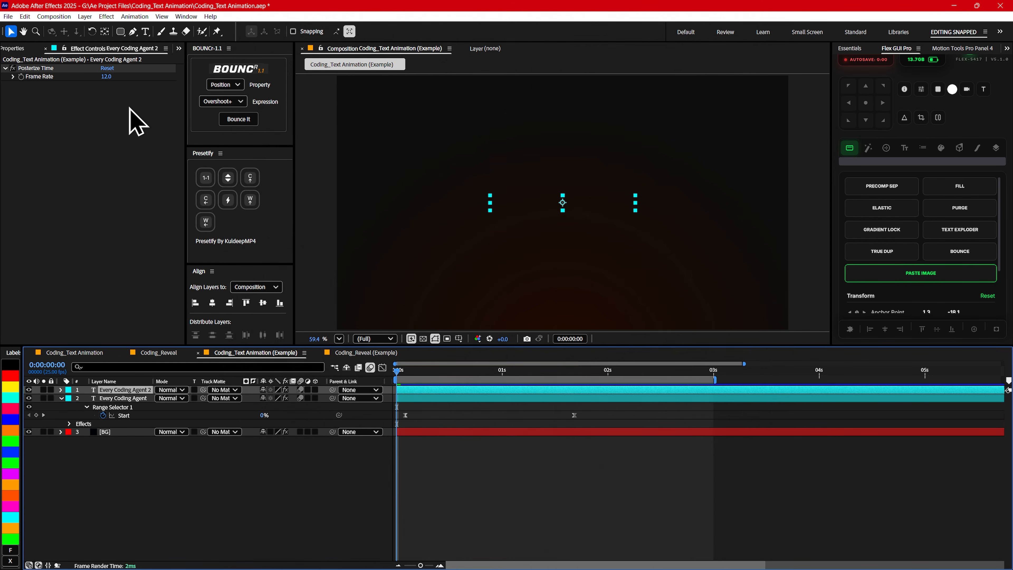
pyautogui.click(13, 48)
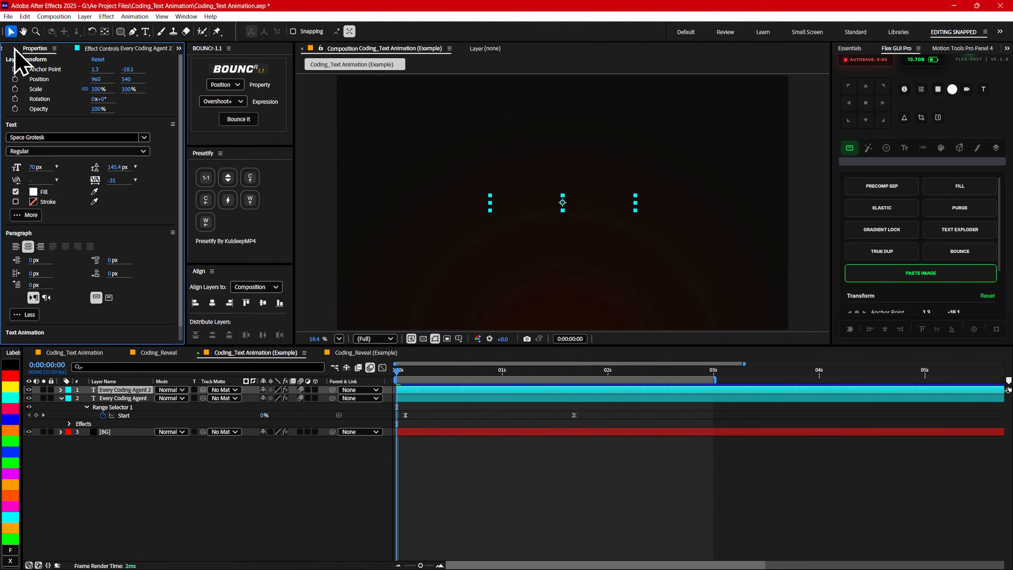
pyautogui.click(33, 192)
pyautogui.click(533, 277)
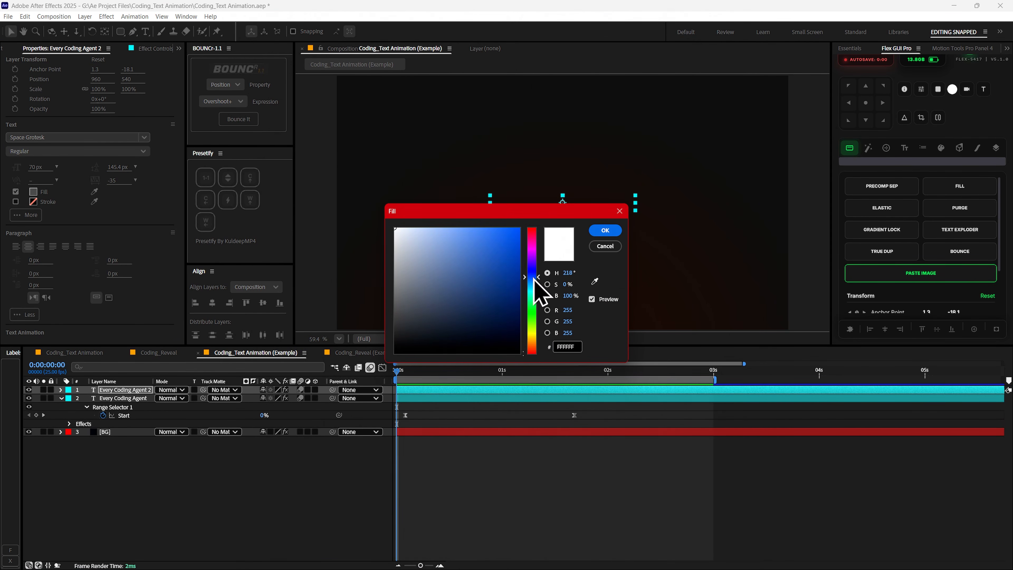
pyautogui.moveTo(535, 280); pyautogui.dragTo(535, 349)
pyautogui.click(526, 236)
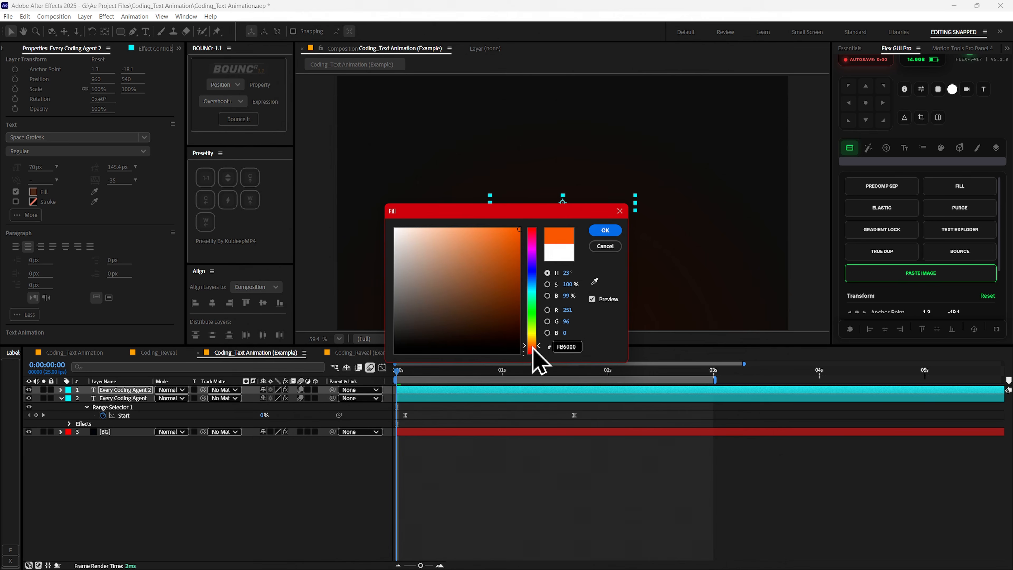
pyautogui.click(605, 231)
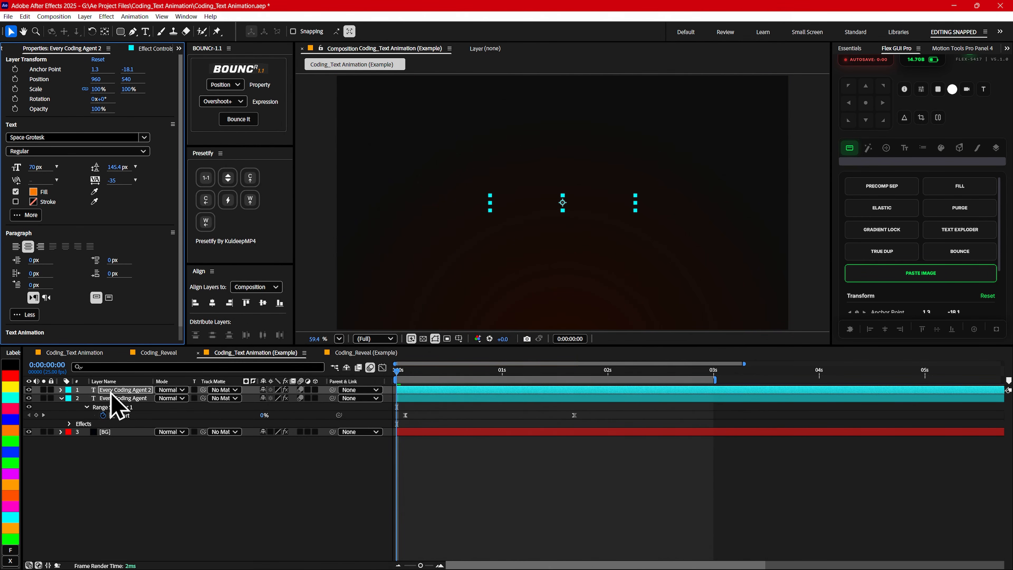
# Place the orange duplicate below the original text layer and give it a yellow label.
pyautogui.moveTo(114, 407)
pyautogui.mouseDown()
pyautogui.moveTo(122, 423)
pyautogui.moveTo(120, 411)
pyautogui.mouseUp()
pyautogui.click(120, 392)
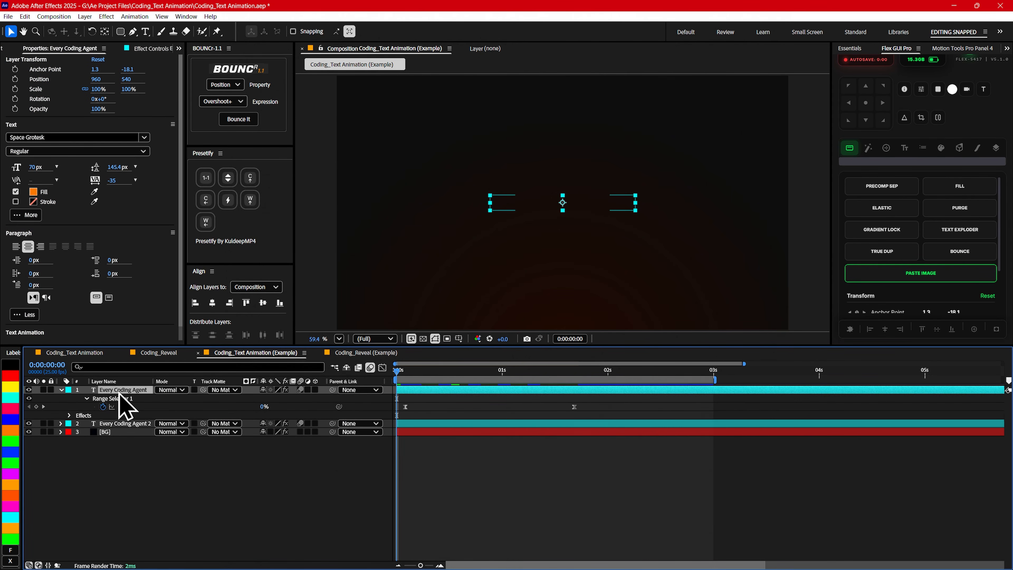
pyautogui.click(408, 422)
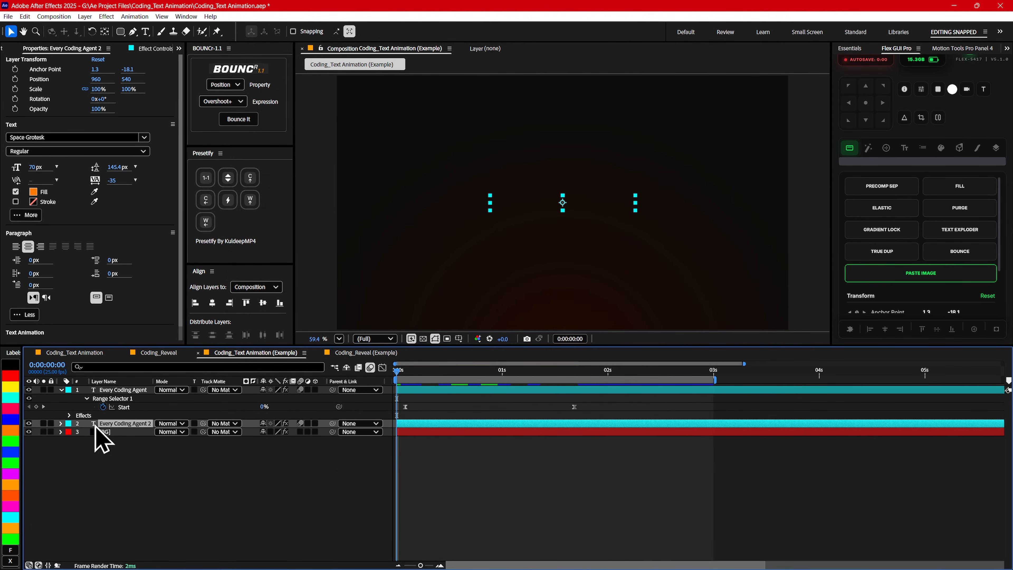
pyautogui.click(8, 388)
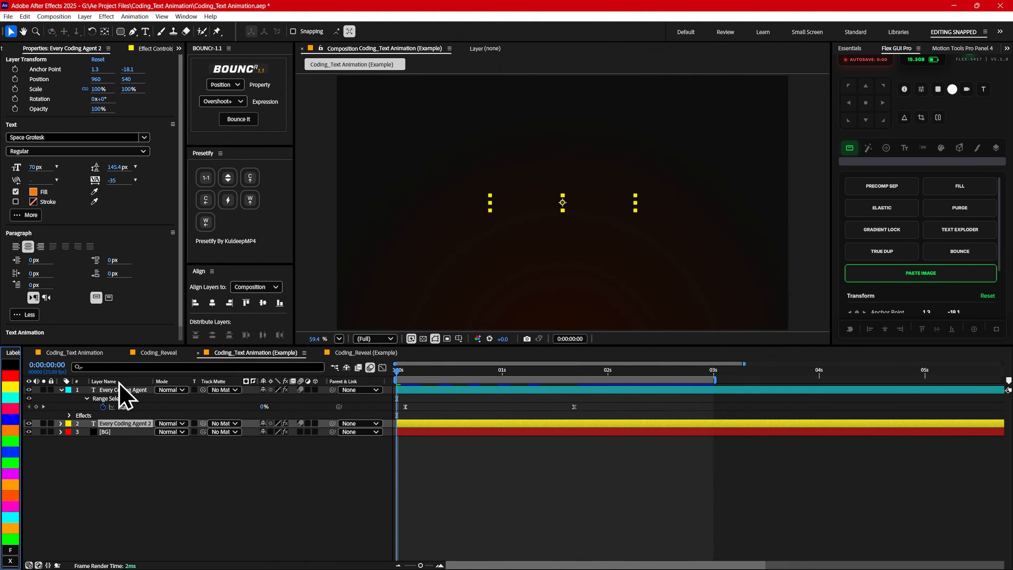
# Shift both Start keyframes of the orange text layer back so the first sits at 0:00:00:00, and preview the offset reveal.
pyautogui.press('u')
pyautogui.moveTo(592, 443); pyautogui.dragTo(397, 443)
pyautogui.moveTo(394, 371)
pyautogui.mouseDown()
pyautogui.moveTo(416, 375)
pyautogui.moveTo(391, 370)
pyautogui.mouseUp()
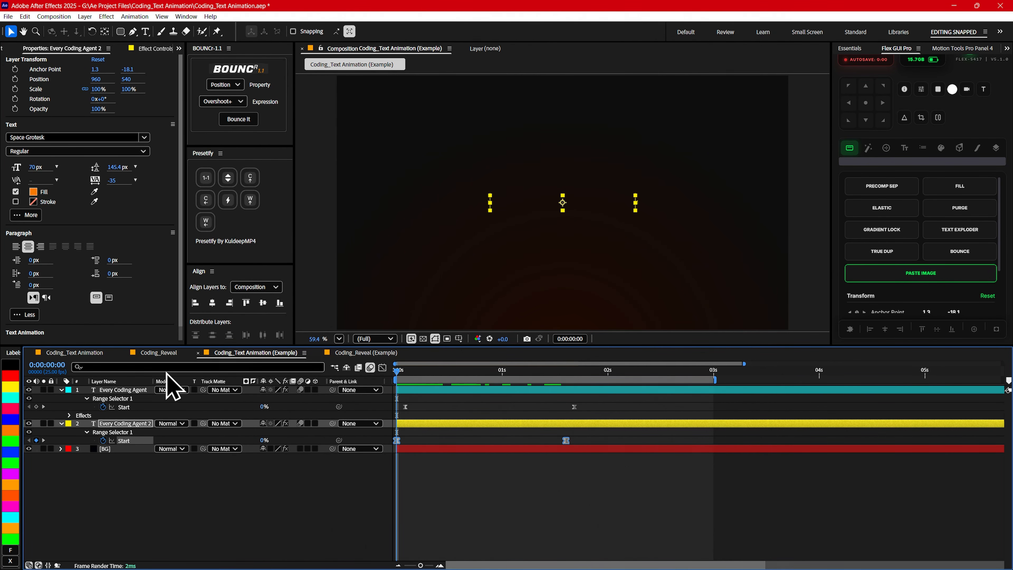
pyautogui.press('space')
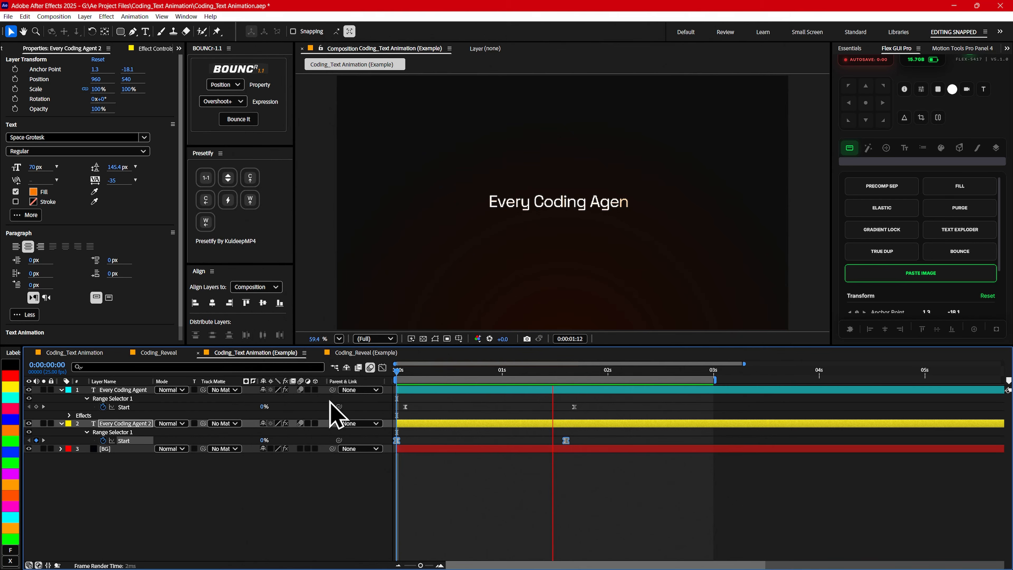
pyautogui.press('space')
pyautogui.moveTo(387, 371)
pyautogui.mouseDown()
pyautogui.moveTo(480, 374)
pyautogui.moveTo(393, 375)
pyautogui.mouseUp()
pyautogui.press('space')
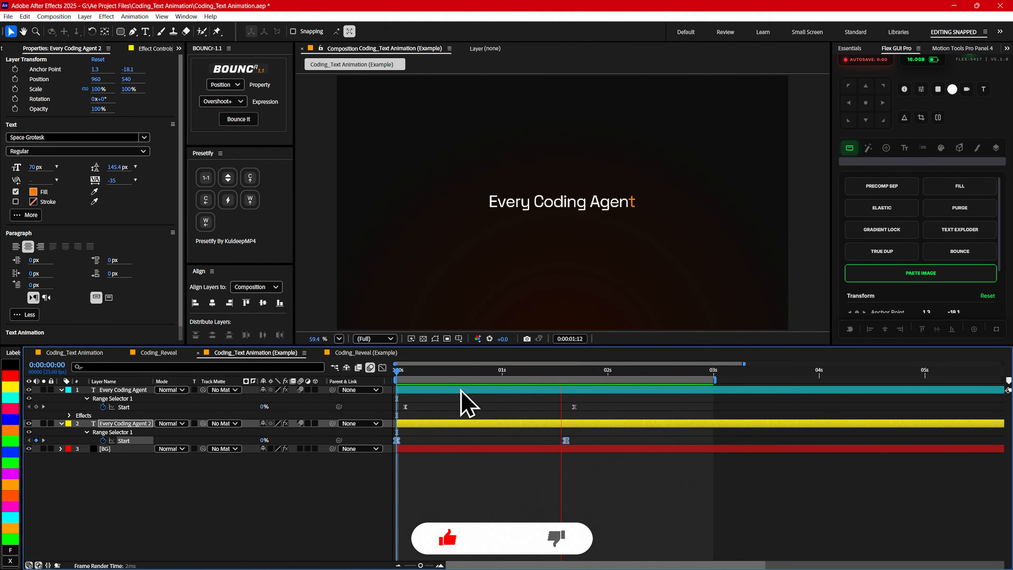
pyautogui.press('space')
# Collapse both text layers' properties and apply the Deep Glow 2 effect to the orange text layer.
pyautogui.keyDown('shift'); pyautogui.click(133, 389); pyautogui.keyUp('shift')
pyautogui.press('u')
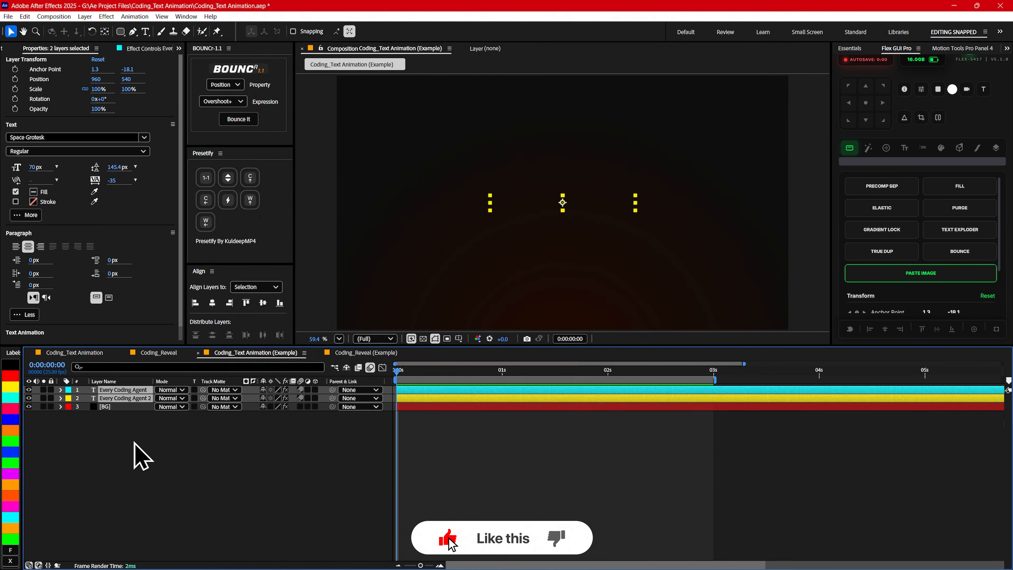
pyautogui.click(135, 445)
pyautogui.moveTo(413, 372); pyautogui.dragTo(499, 373)
pyautogui.click(118, 400)
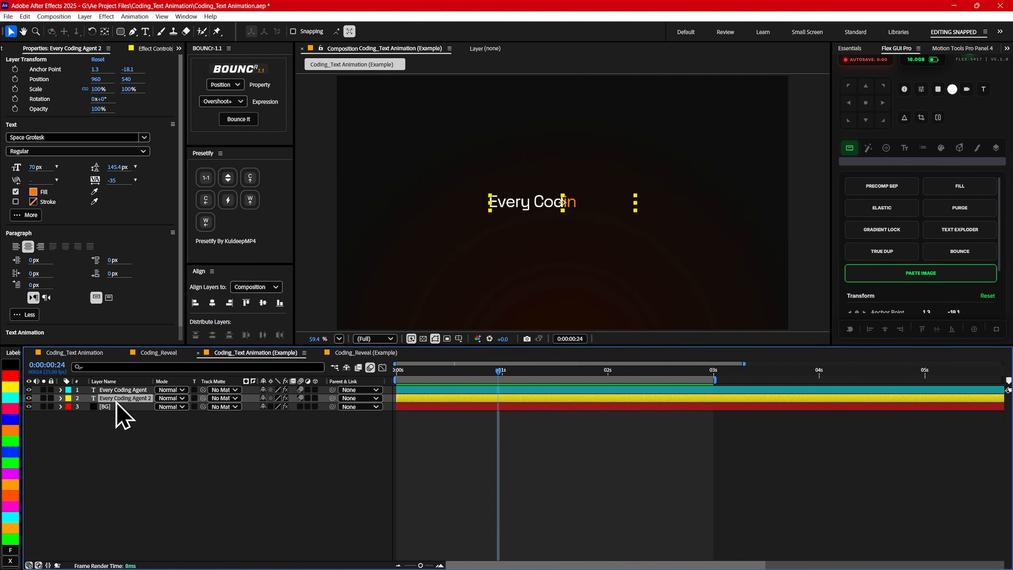
pyautogui.hotkey('ctrl', 'space')
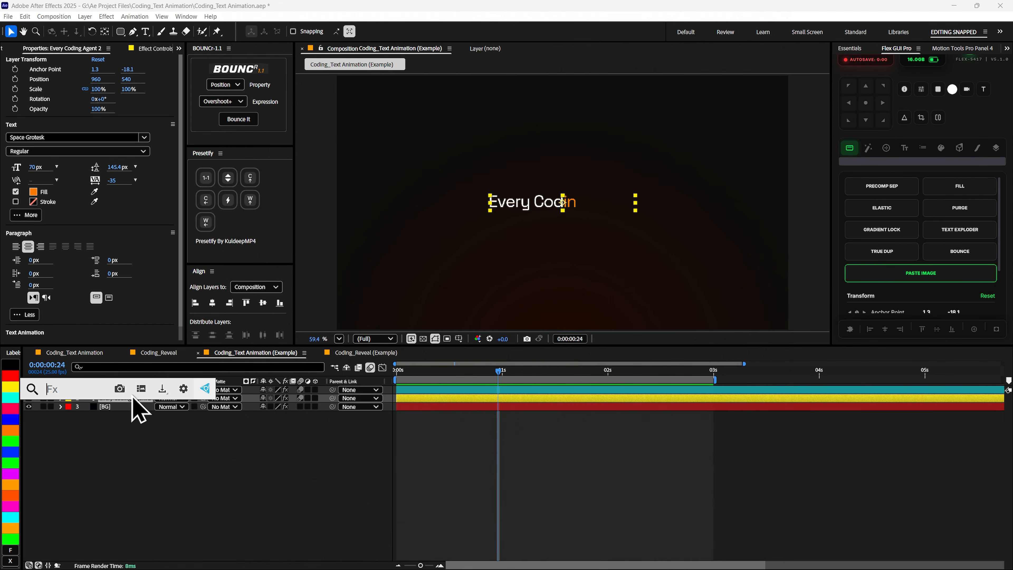
pyautogui.write('de')
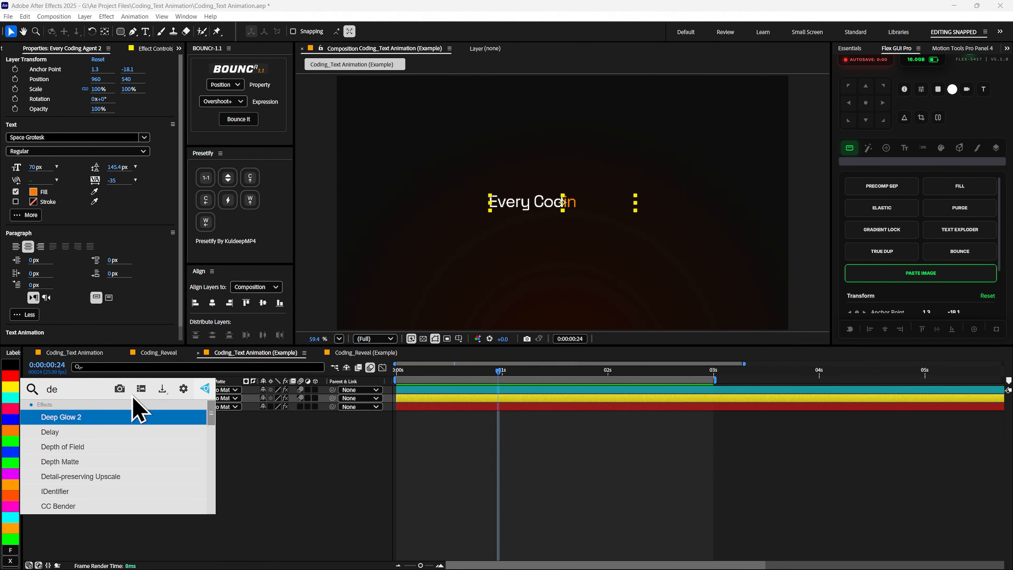
pyautogui.click(78, 418)
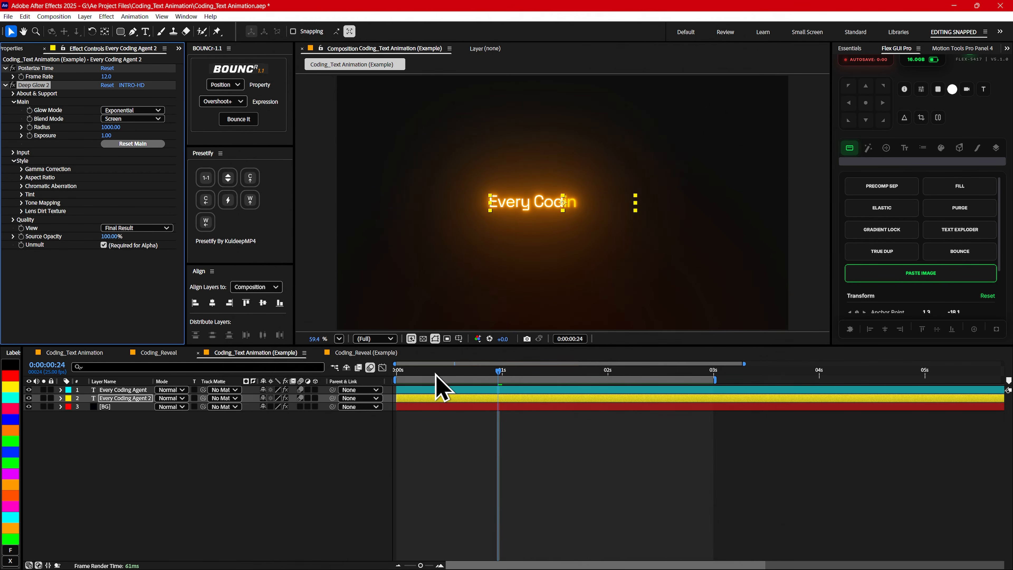
# Set Deep Glow 2's Radius to 400, Threshold to 15% and Threshold Smooth to 9% on the orange text layer.
pyautogui.press('Home')
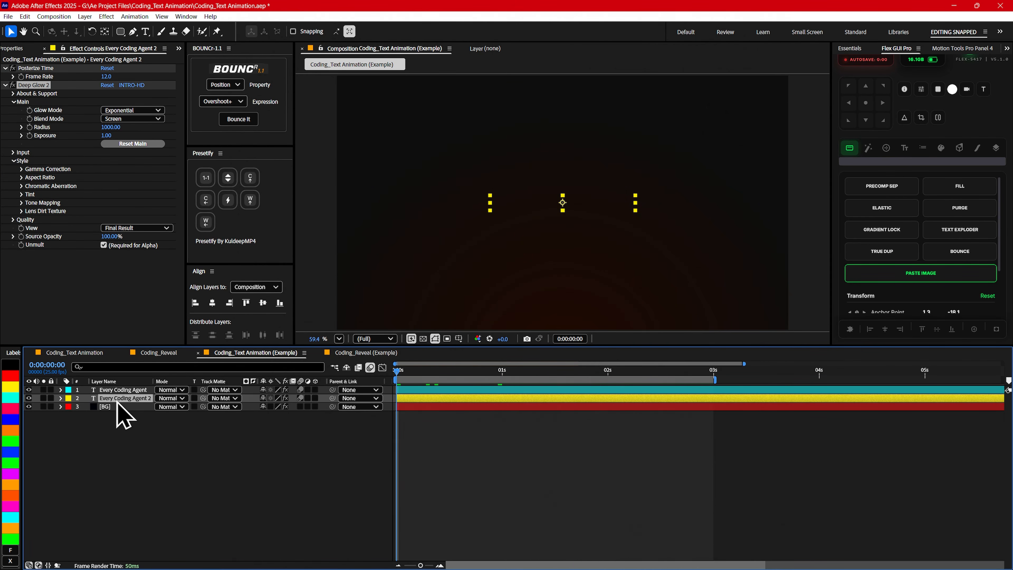
pyautogui.press('u')
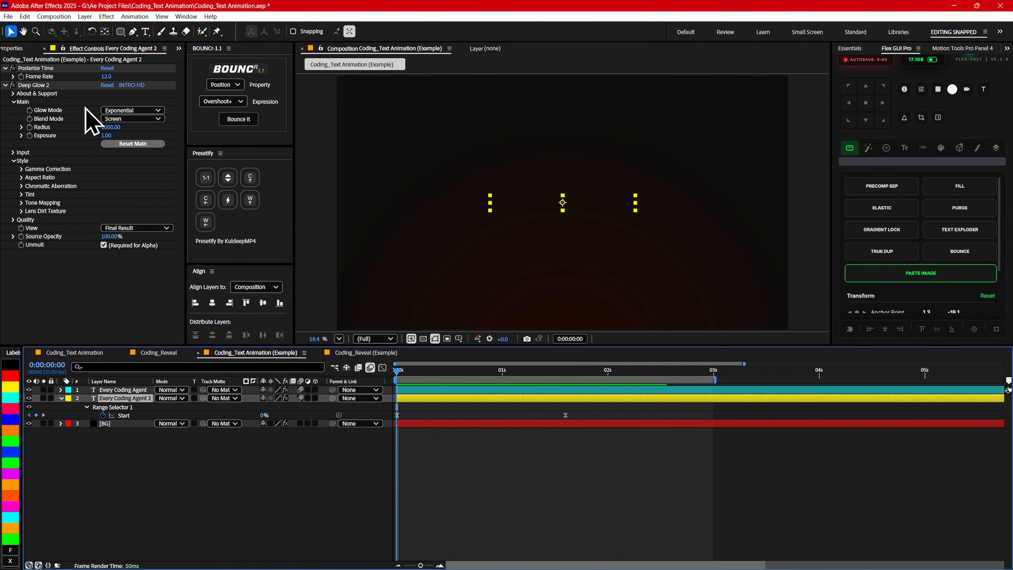
pyautogui.click(146, 108)
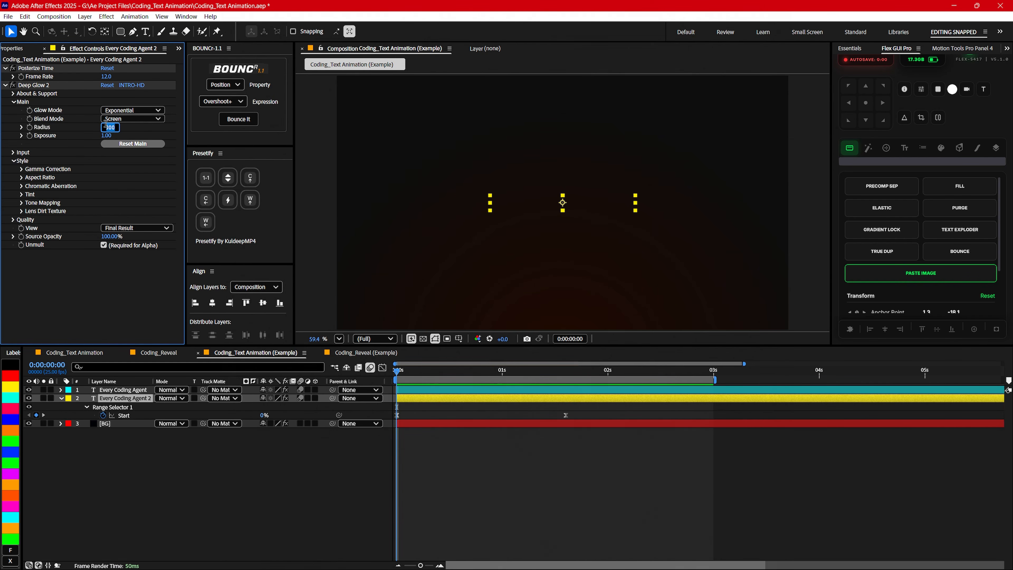
pyautogui.press('Return')
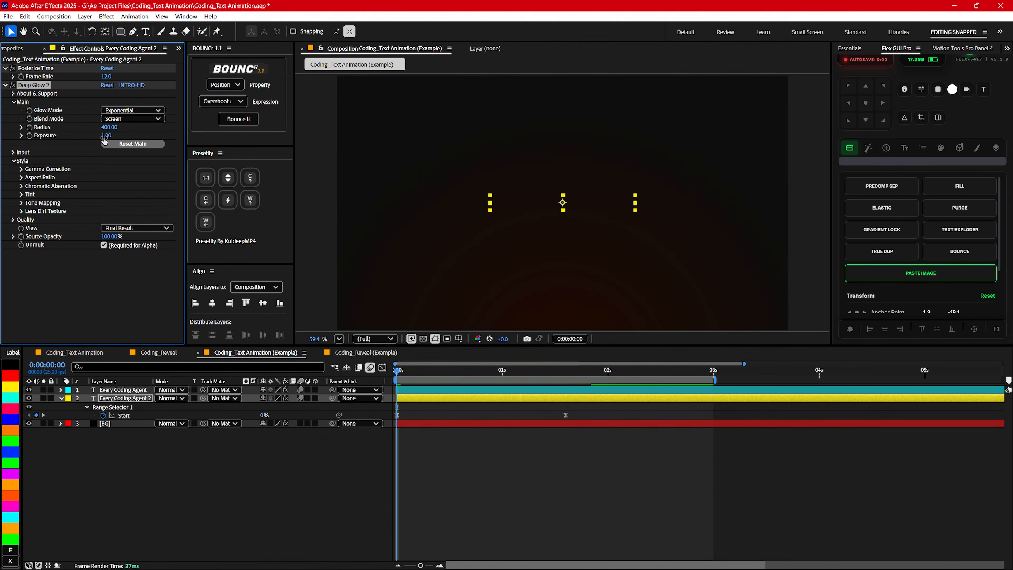
pyautogui.click(18, 153)
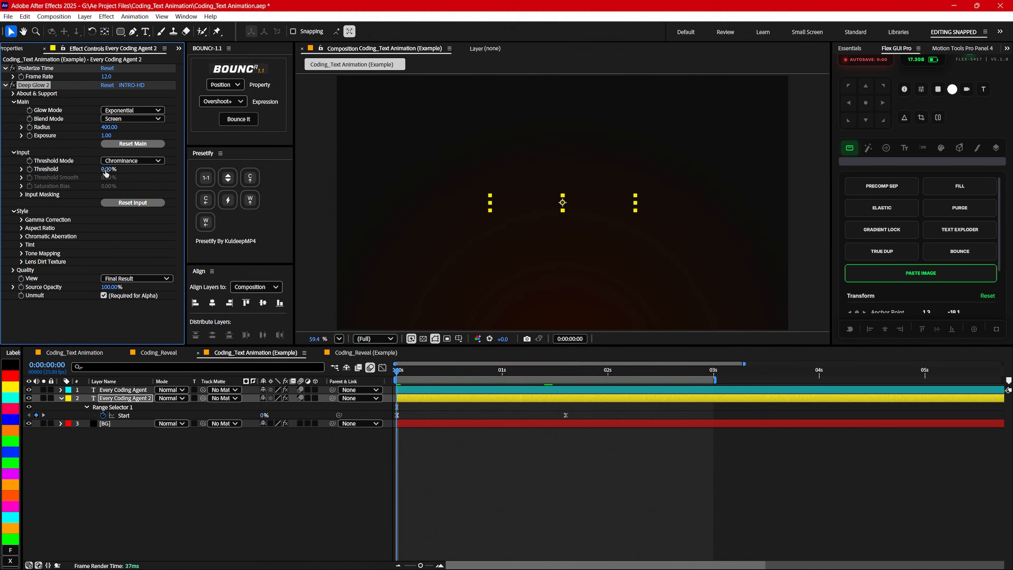
pyautogui.write('15')
pyautogui.press('Return')
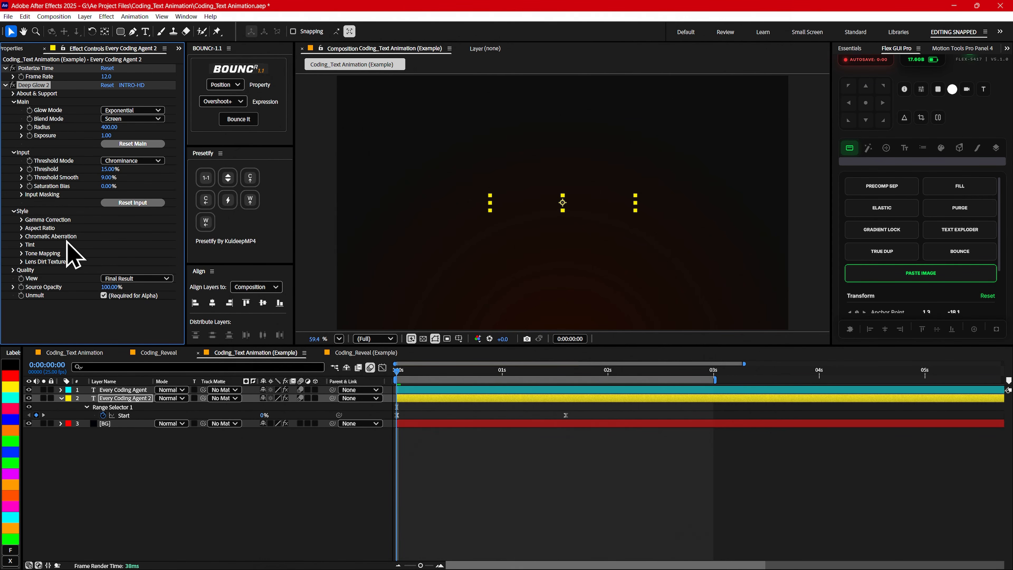
# Keyframe Deep Glow 2's Exposure at 0.01 at 0:00:00:00 and 0.05 at 0:00:00:20.
pyautogui.moveTo(409, 370); pyautogui.dragTo(389, 371)
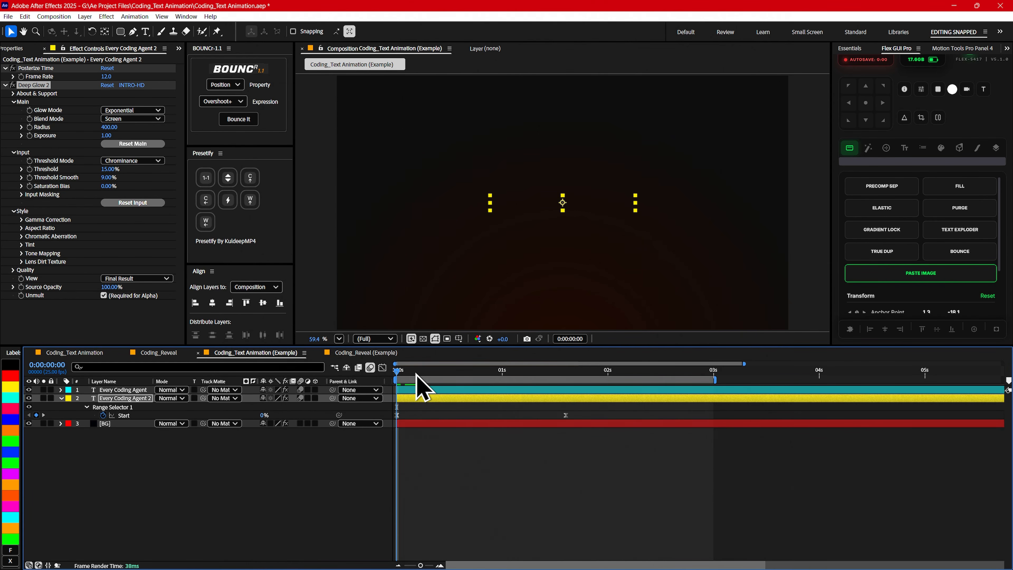
pyautogui.click(29, 136)
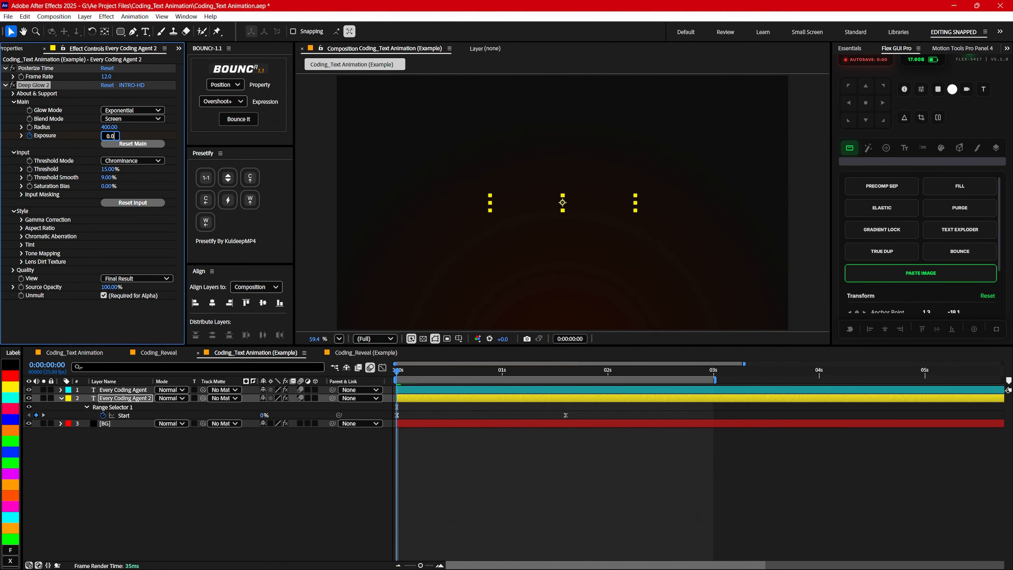
pyautogui.moveTo(420, 374); pyautogui.dragTo(457, 376)
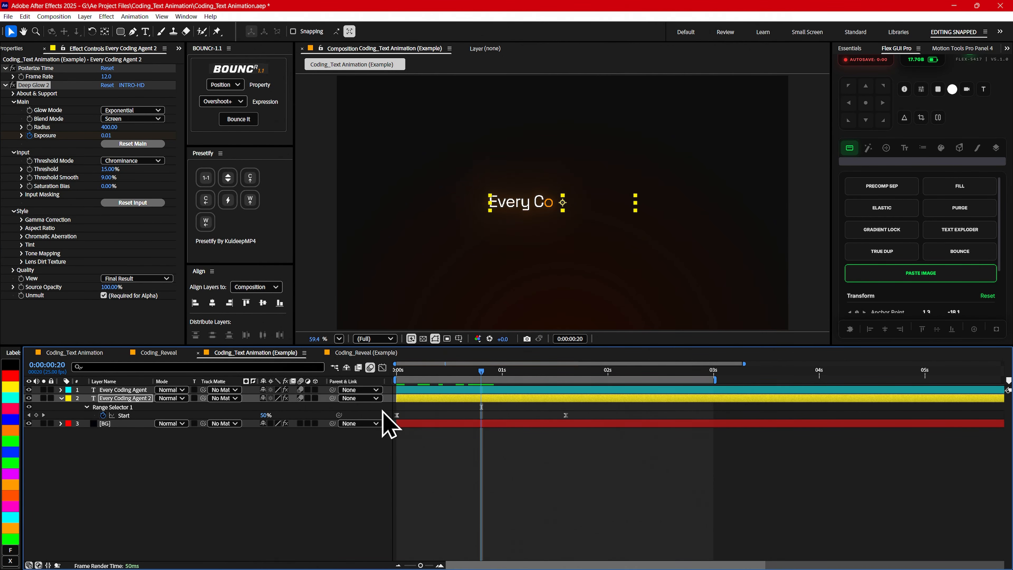
pyautogui.click(106, 137)
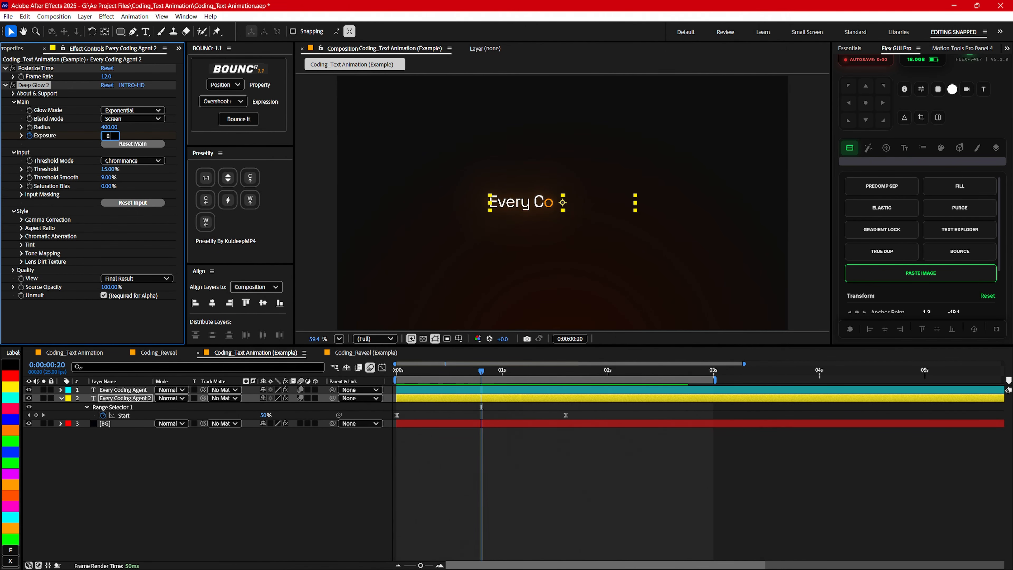
pyautogui.write('0.05')
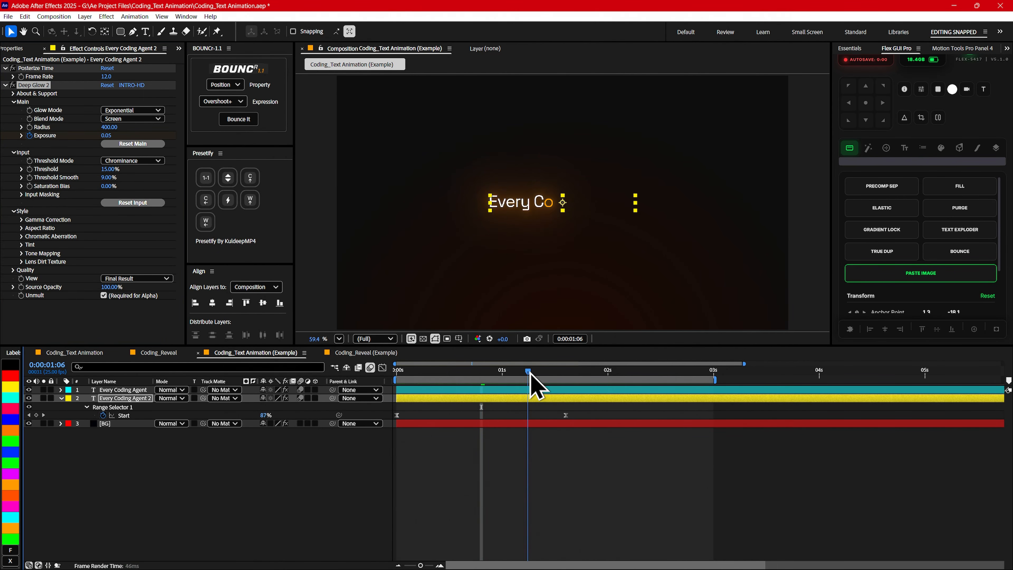
# Copy the first Exposure keyframe to 0:00:01:15, where the text reveal ends, and check the glow.
pyautogui.click(566, 375)
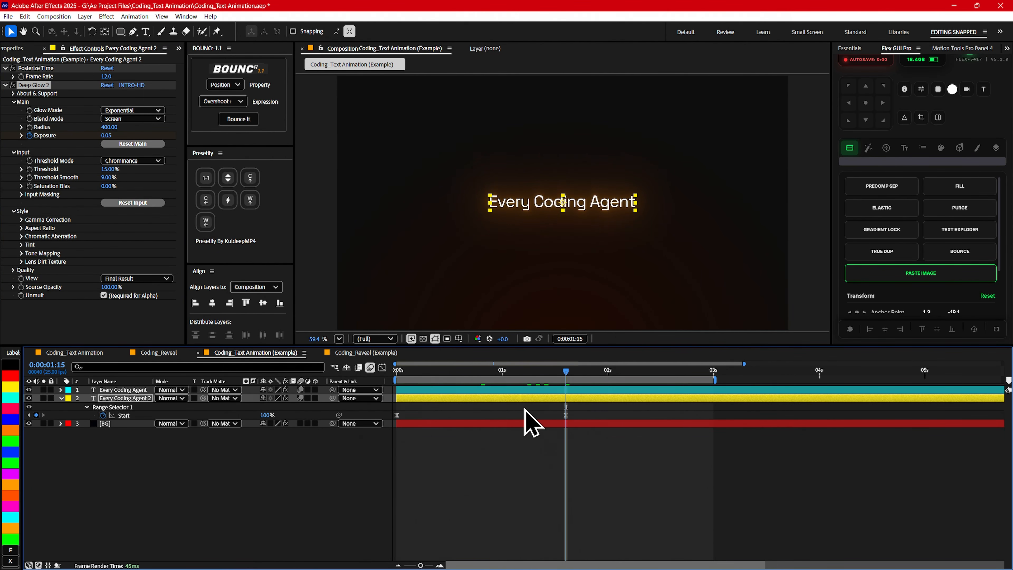
pyautogui.press('u')
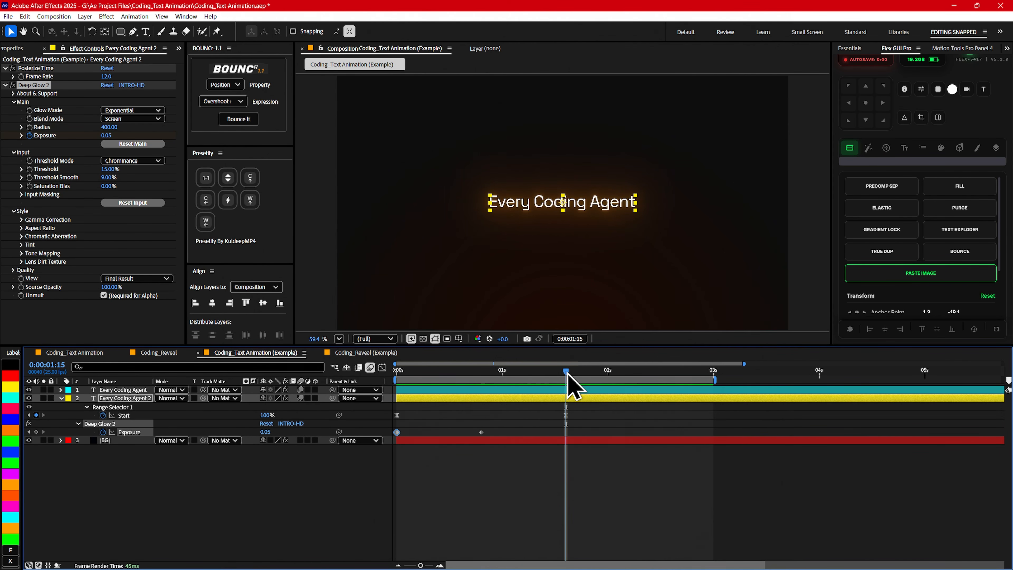
pyautogui.hotkey('ctrl', 'v')
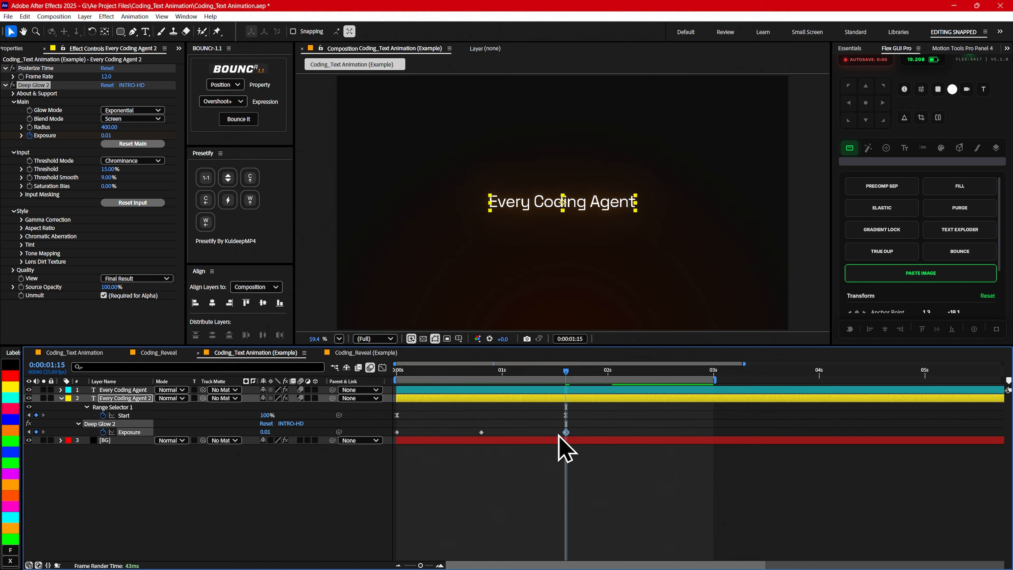
pyautogui.press('space')
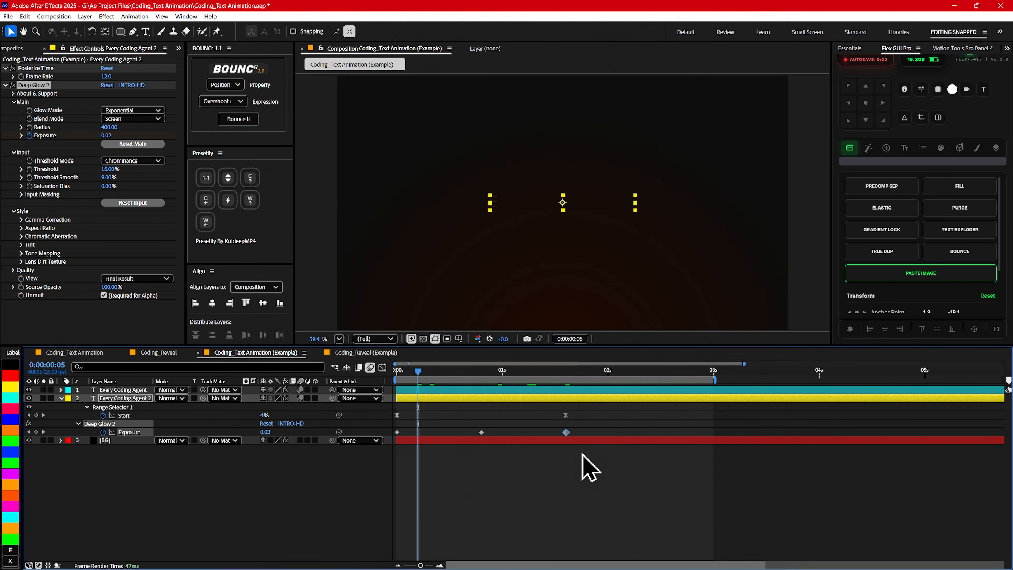
# Apply Easy Ease to all three Exposure keyframes and preview the glowing text reveal.
pyautogui.moveTo(565, 430); pyautogui.dragTo(373, 458)
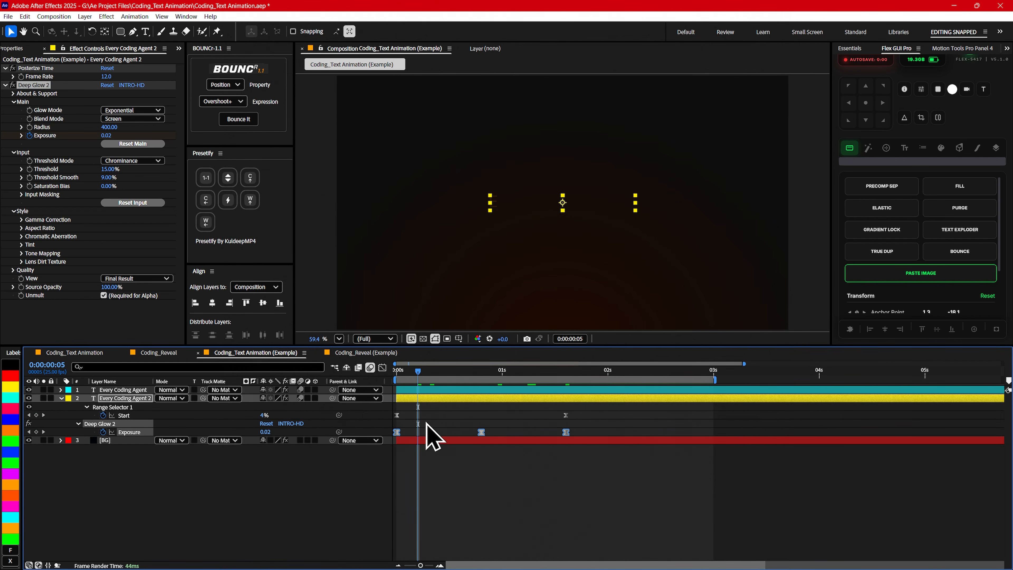
pyautogui.moveTo(421, 371); pyautogui.dragTo(384, 373)
pyautogui.press('space')
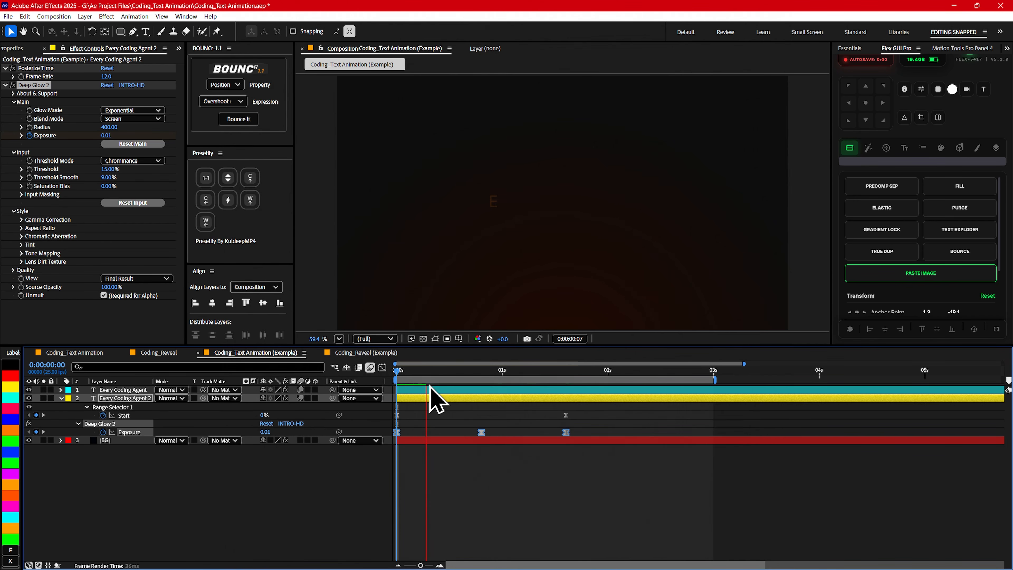
pyautogui.press('space')
pyautogui.moveTo(451, 371); pyautogui.dragTo(375, 376)
pyautogui.press('space')
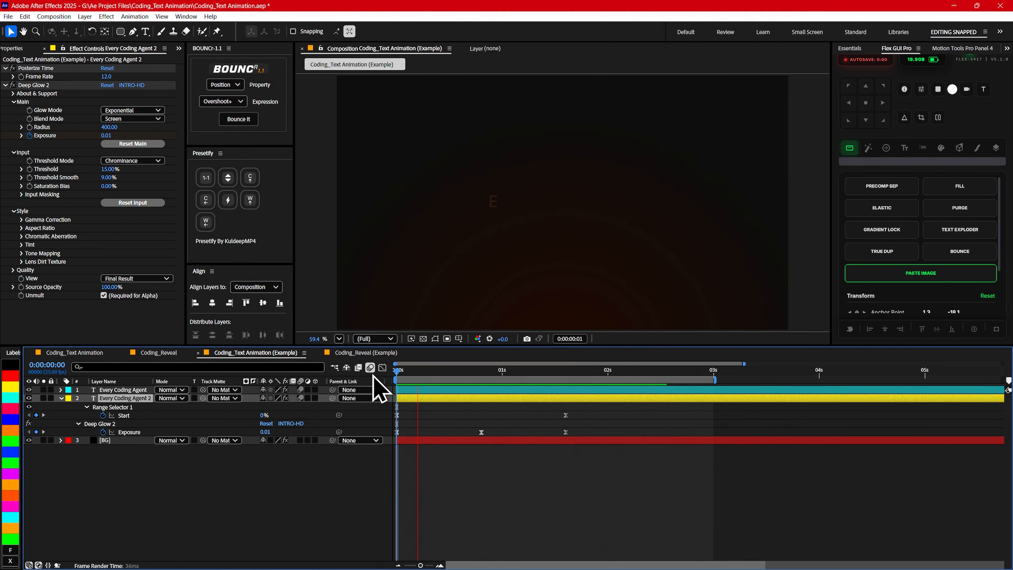
pyautogui.moveTo(449, 373); pyautogui.dragTo(494, 380)
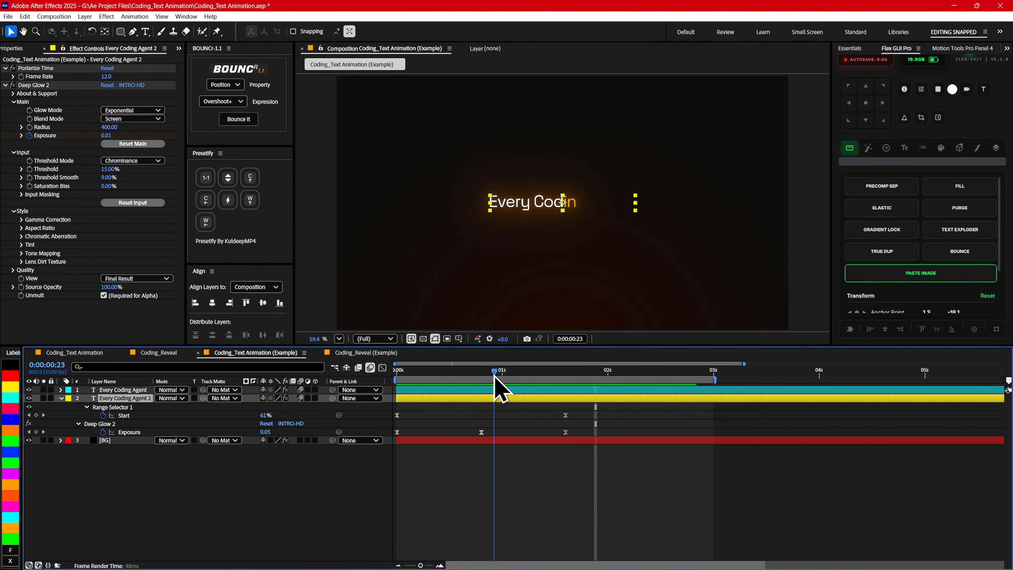
# Preview the glowing text reveal from the start and inspect it at 0:00:01:15, where the reveal ends.
pyautogui.moveTo(586, 418); pyautogui.dragTo(533, 439)
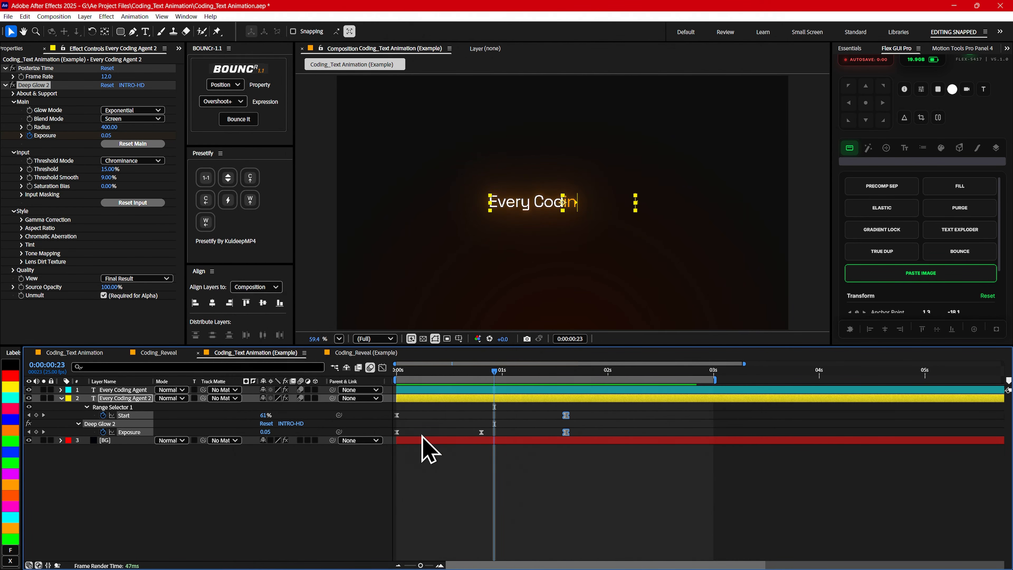
pyautogui.press('Home')
pyautogui.press('space')
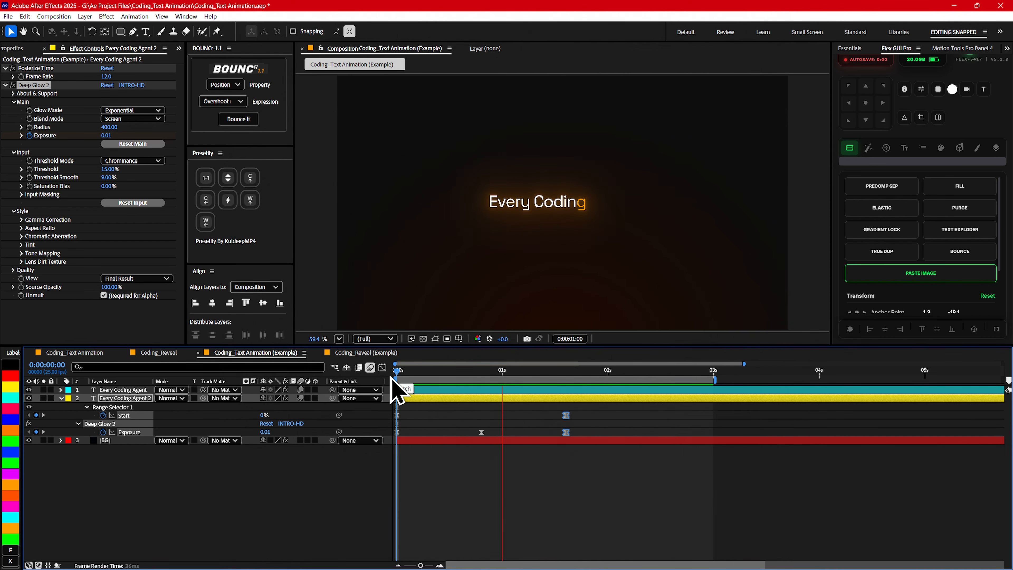
pyautogui.press('space')
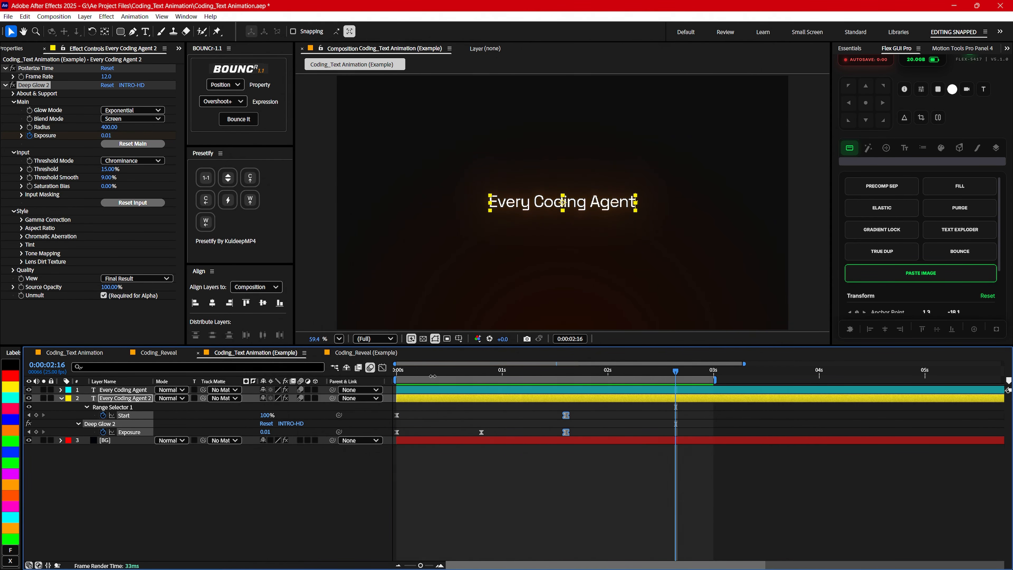
pyautogui.moveTo(441, 375); pyautogui.dragTo(477, 377)
# Collapse the keyframed properties of the Every Coding Agent 2 layer and deselect it.
pyautogui.click(132, 401)
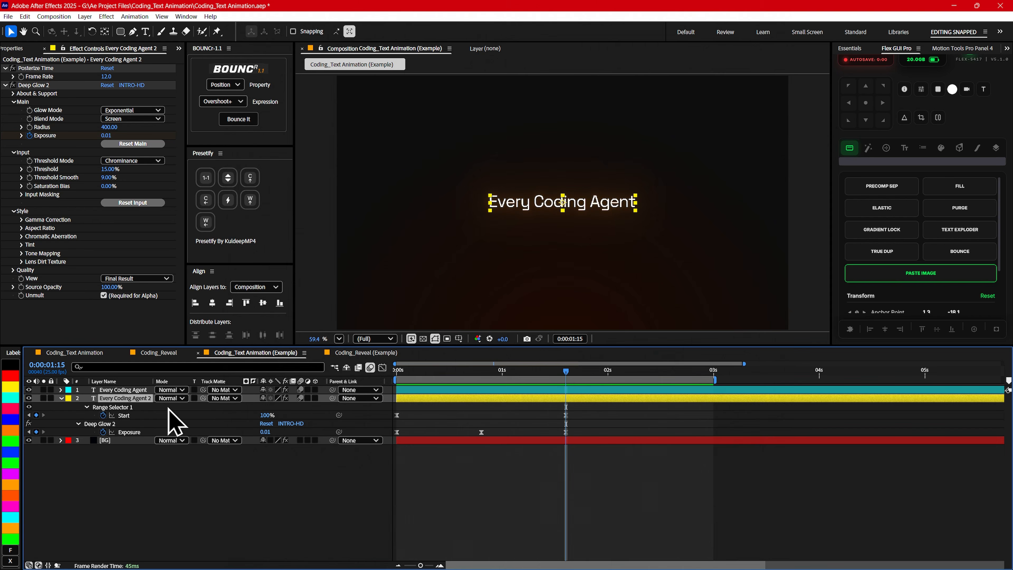
pyautogui.click(300, 440)
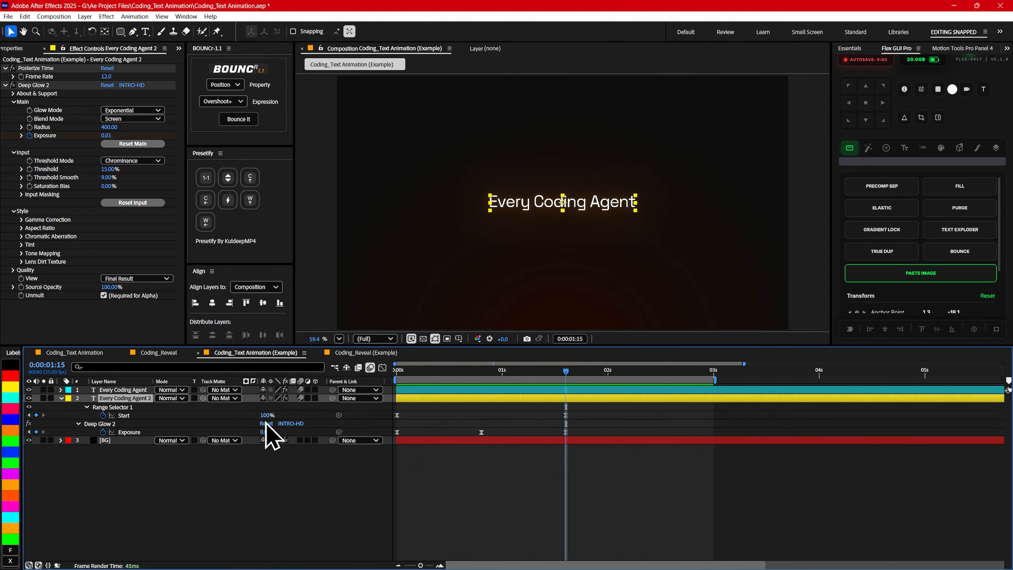
pyautogui.press('u')
pyautogui.click(175, 471)
# Add a null object named Text Controller and give it a blue label.
pyautogui.click(85, 16)
pyautogui.moveTo(94, 27)
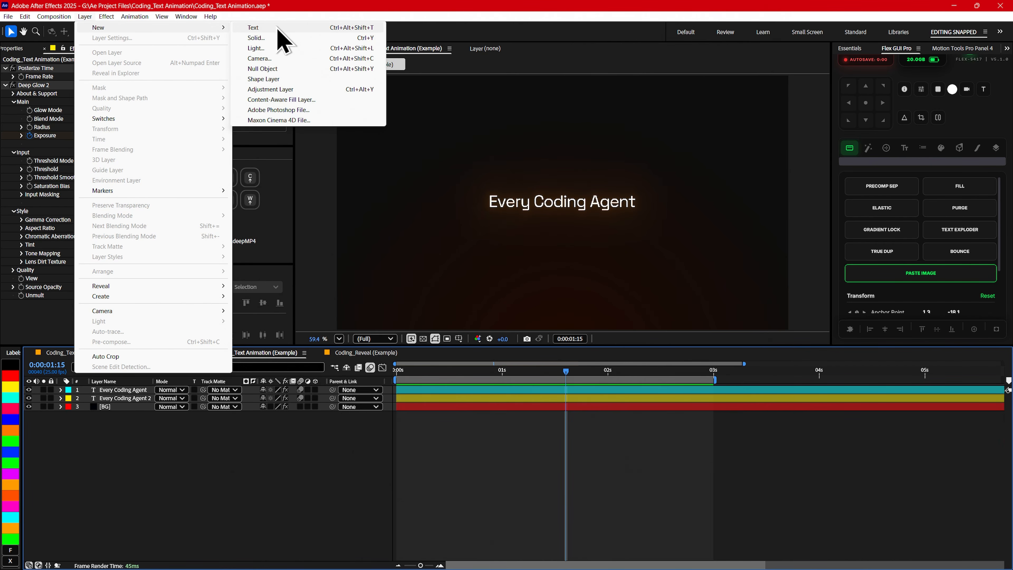
pyautogui.click(271, 70)
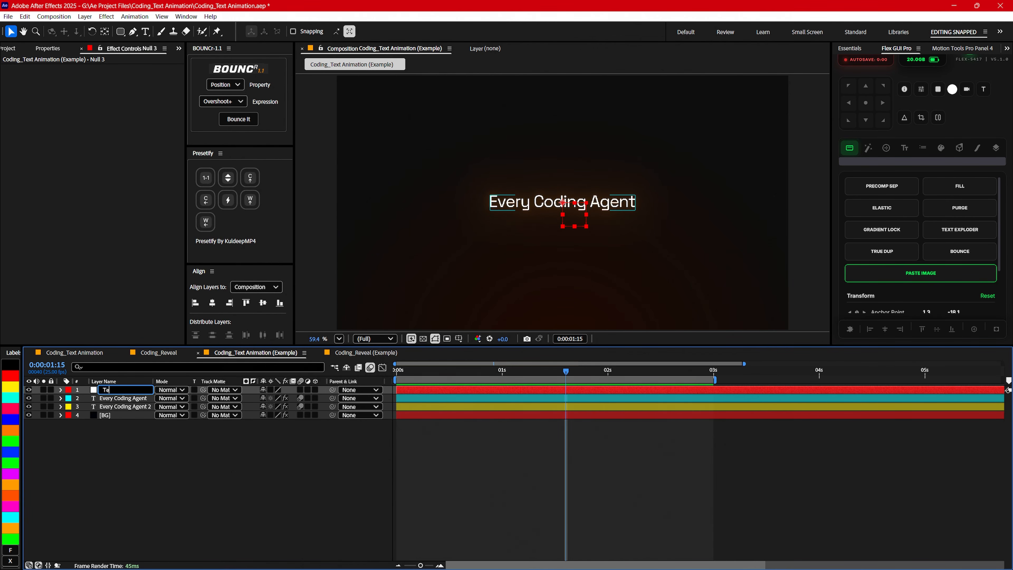
pyautogui.write('Text Controller')
pyautogui.press('Return')
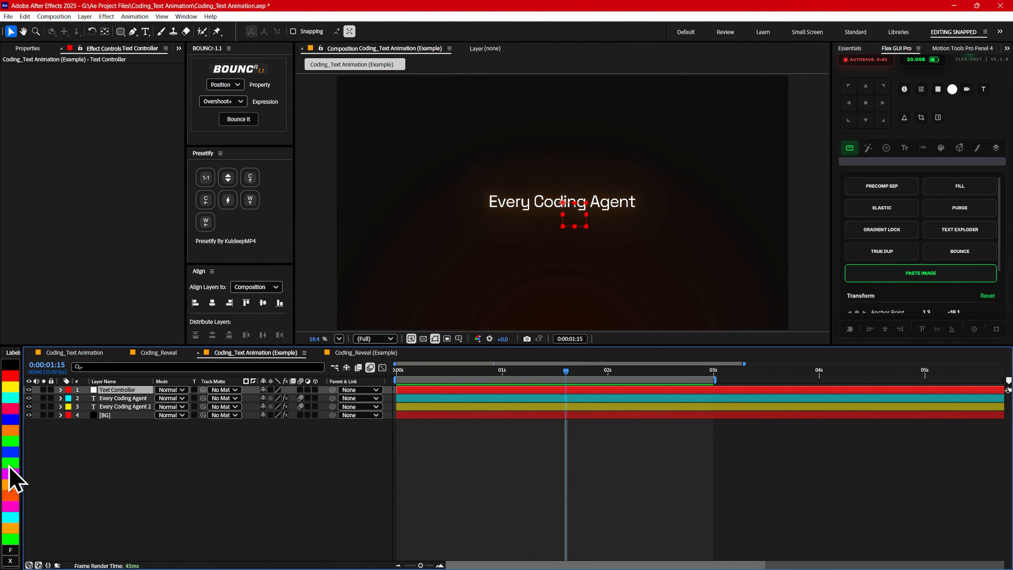
pyautogui.click(3, 452)
# Parent both Every Coding Agent text layers to the Text Controller null.
pyautogui.click(121, 398)
pyautogui.keyDown('shift'); pyautogui.click(126, 406); pyautogui.keyUp('shift')
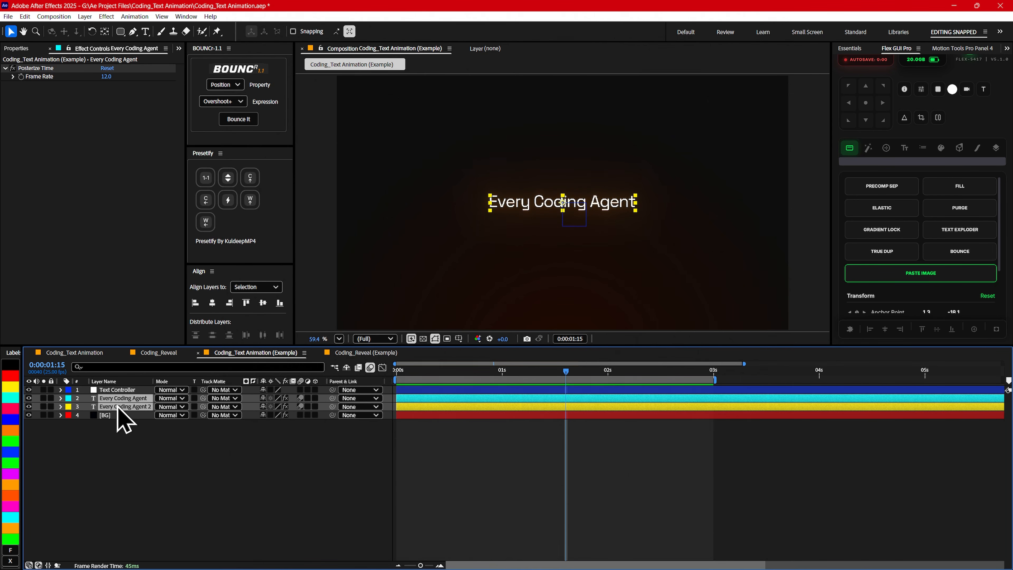
pyautogui.moveTo(332, 398); pyautogui.dragTo(122, 391)
pyautogui.click(120, 390)
# Go to 0:00:00:13 and show the title/action safe guides over the composition.
pyautogui.moveTo(416, 379); pyautogui.dragTo(452, 378)
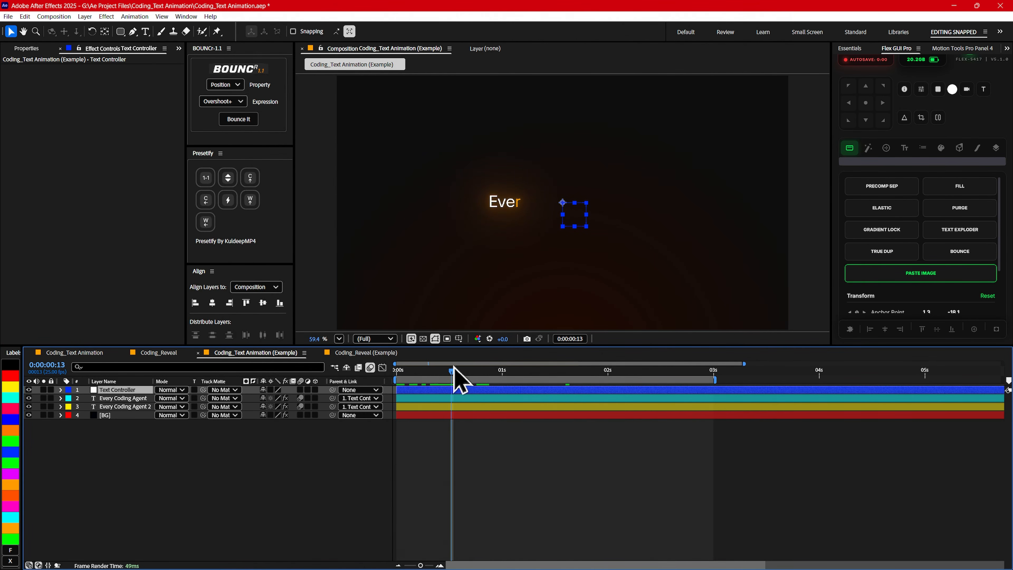
pyautogui.click(458, 339)
pyautogui.click(482, 350)
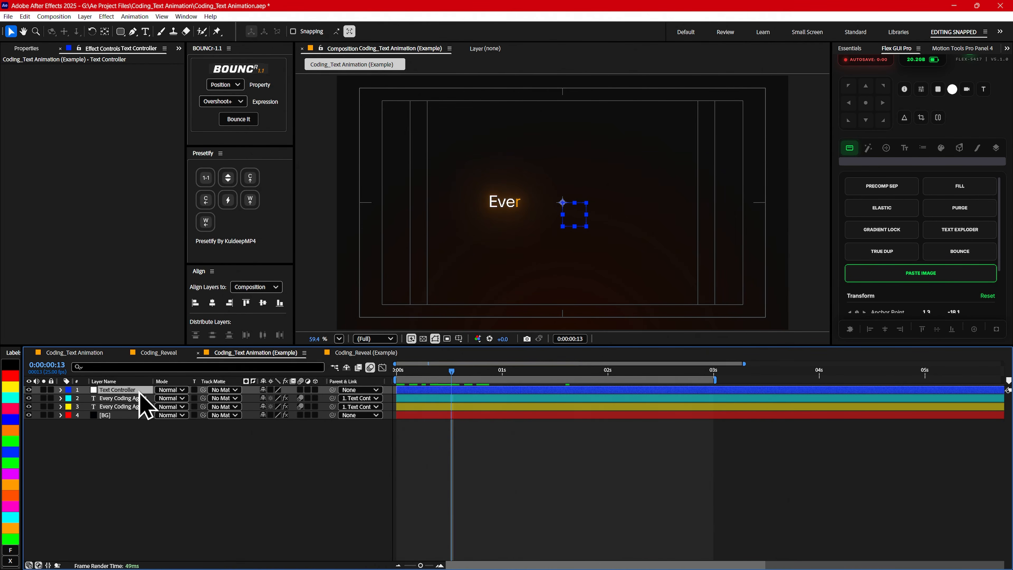
# Set Text Controller's Position to 1271, 540, aligning the text's first letter with the centre mark, and keyframe it at 0:00:00:00.
pyautogui.press('p')
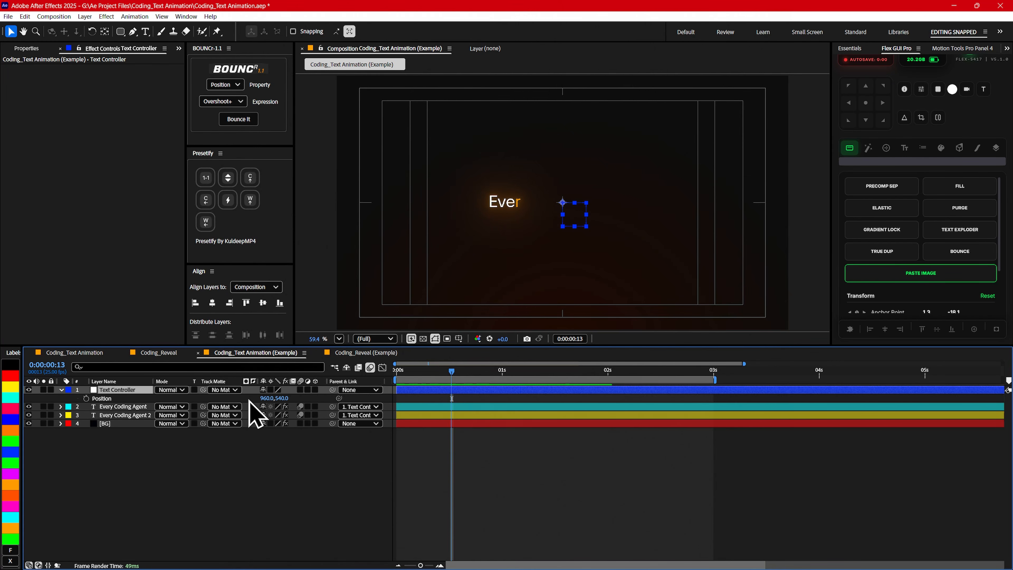
pyautogui.moveTo(262, 398); pyautogui.dragTo(426, 393)
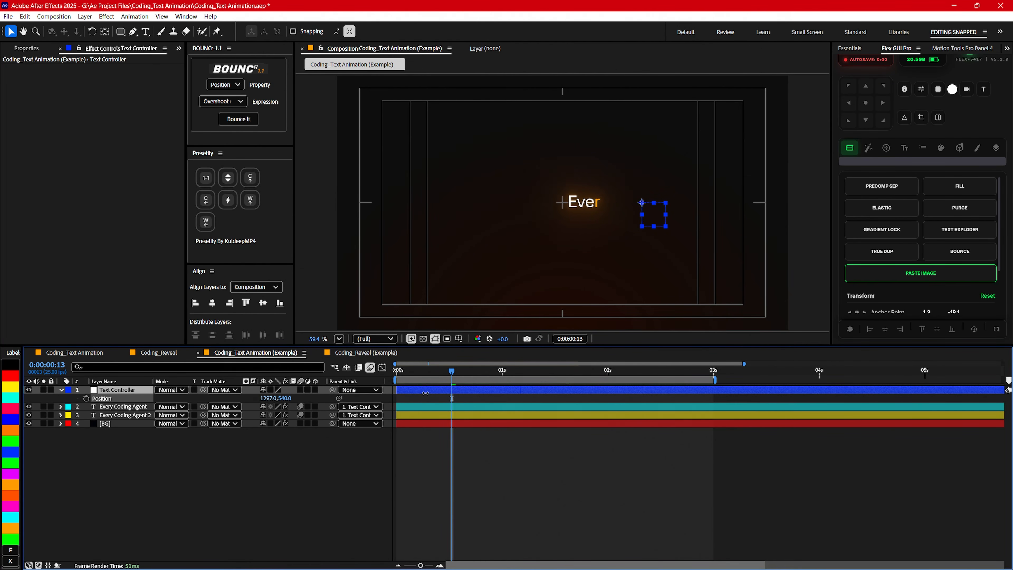
pyautogui.scroll(5, 594, 235)
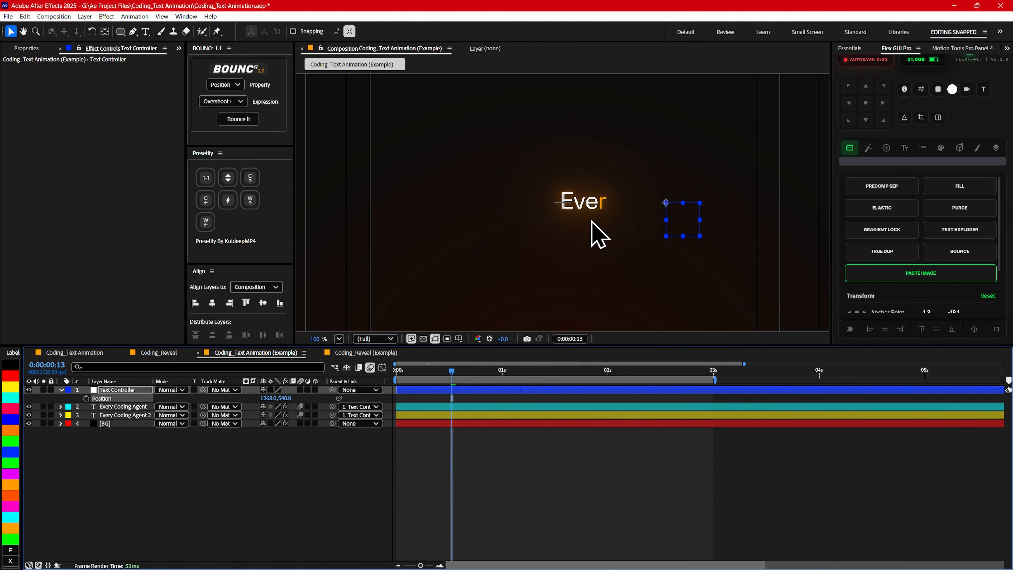
pyautogui.moveTo(264, 398); pyautogui.dragTo(267, 397)
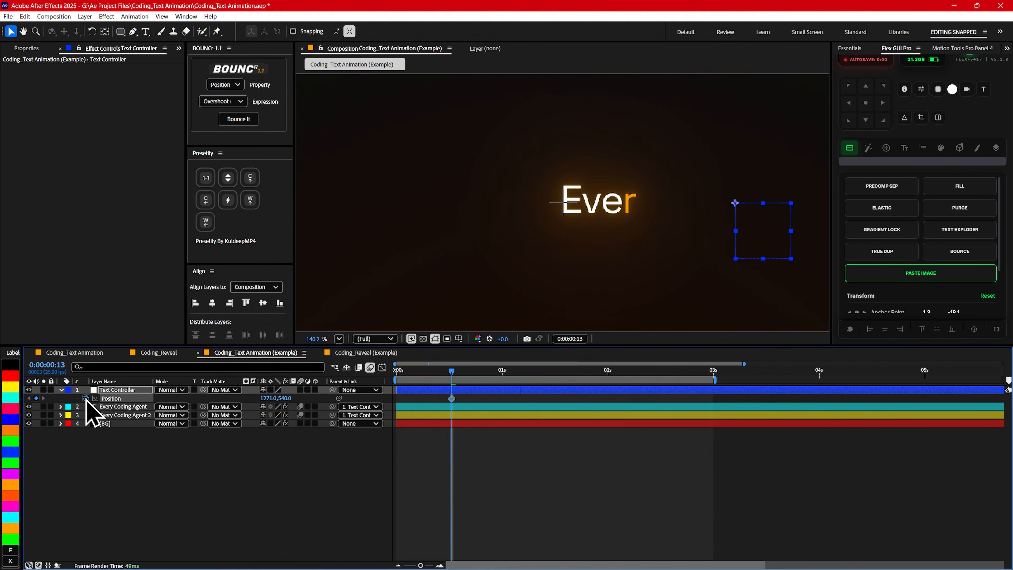
pyautogui.moveTo(452, 398); pyautogui.dragTo(397, 399)
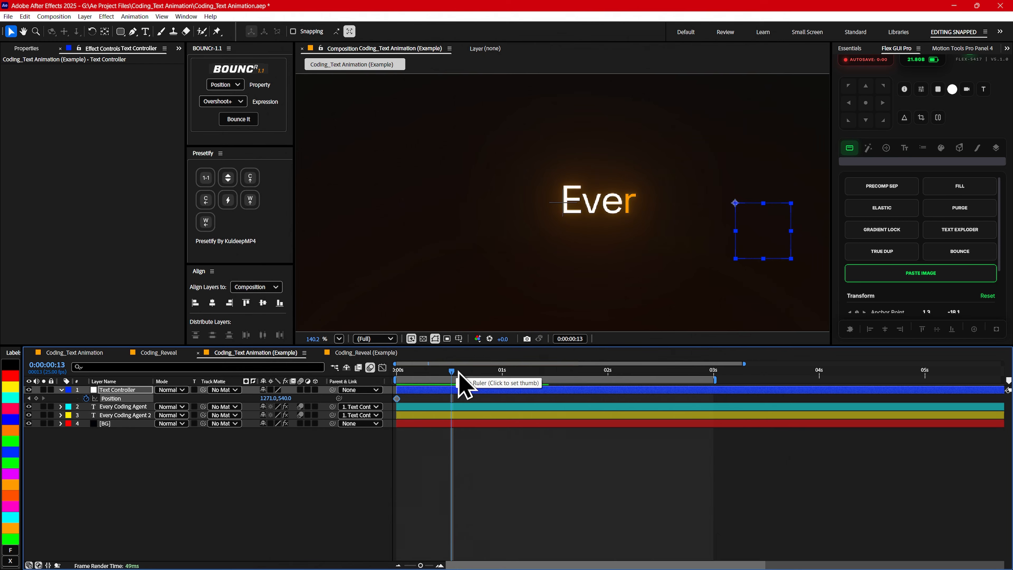
# Keyframe Text Controller's Position at 0:00:01:17 at about 948, 540, bringing the full phrase near the composition's centre.
pyautogui.moveTo(458, 371); pyautogui.dragTo(514, 371)
pyautogui.click(526, 406)
pyautogui.press('u')
pyautogui.click(574, 372)
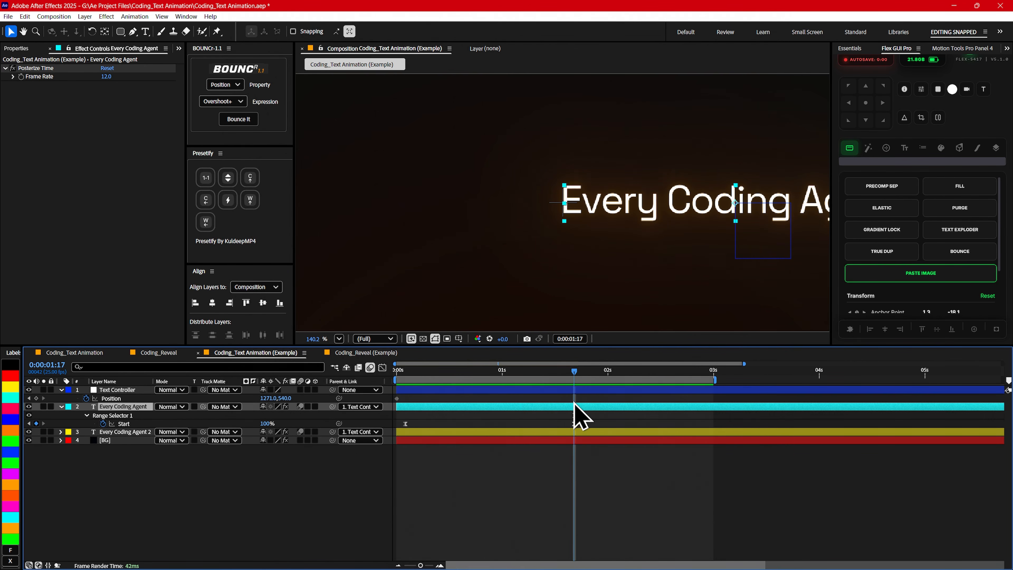
pyautogui.scroll(-5, 576, 408)
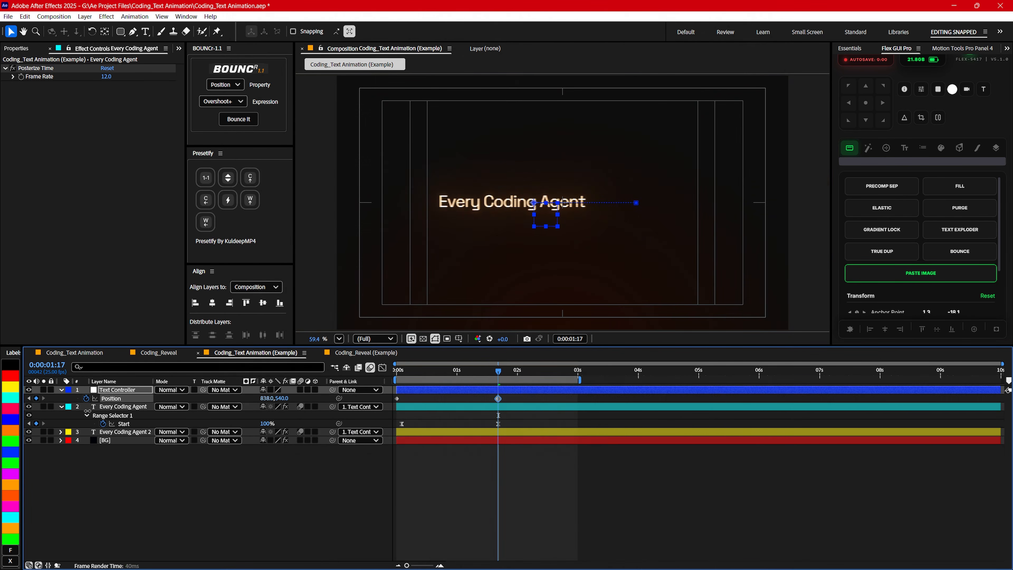
pyautogui.moveTo(87, 410); pyautogui.dragTo(123, 416)
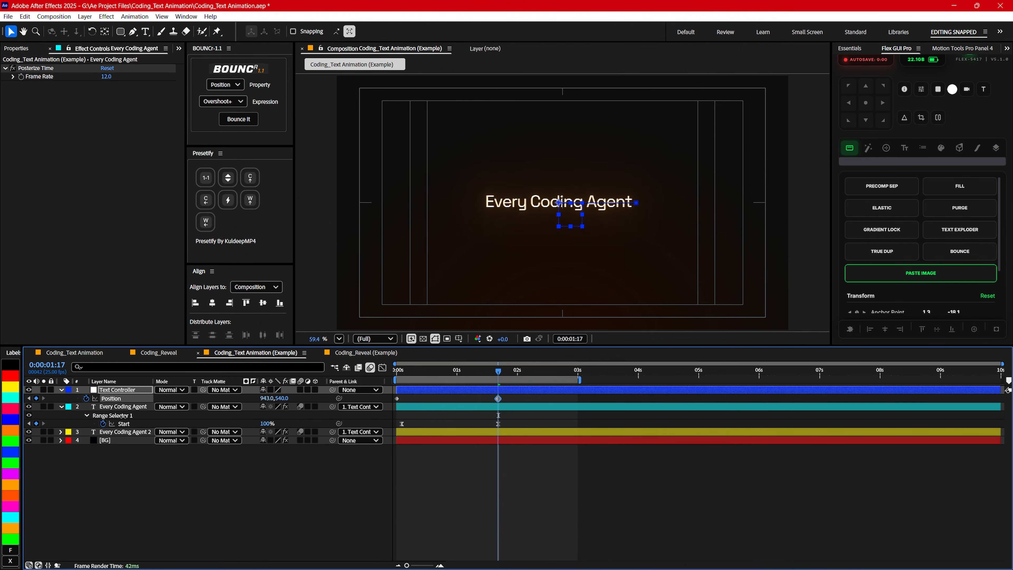
# Apply Easy Ease to both Position keyframes of Text Controller.
pyautogui.moveTo(499, 389)
pyautogui.mouseDown()
pyautogui.moveTo(429, 389)
pyautogui.moveTo(474, 379)
pyautogui.moveTo(502, 389)
pyautogui.moveTo(417, 389)
pyautogui.moveTo(510, 390)
pyautogui.mouseUp()
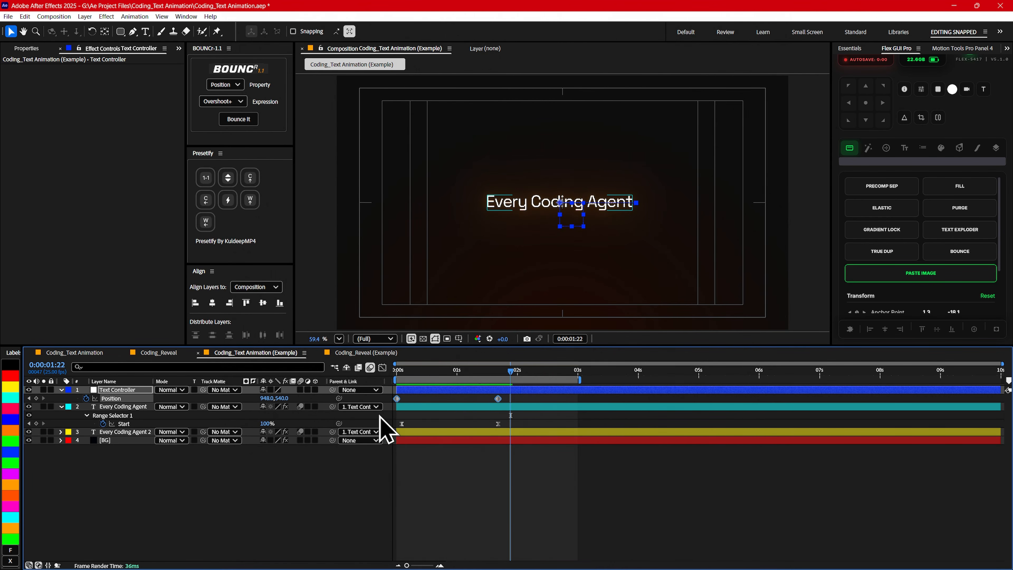
pyautogui.rightClick(498, 399)
pyautogui.moveTo(559, 539)
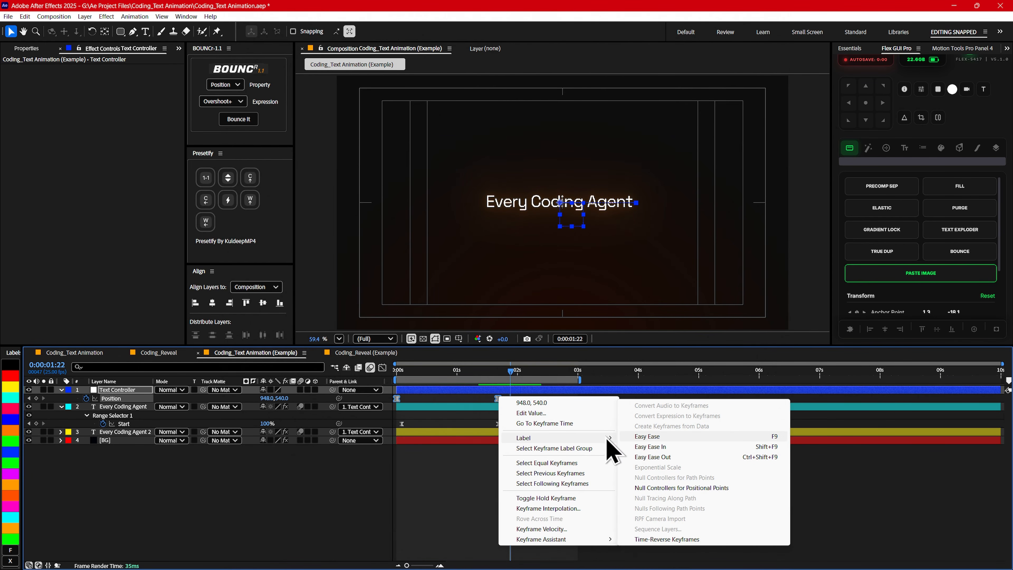
pyautogui.click(399, 370)
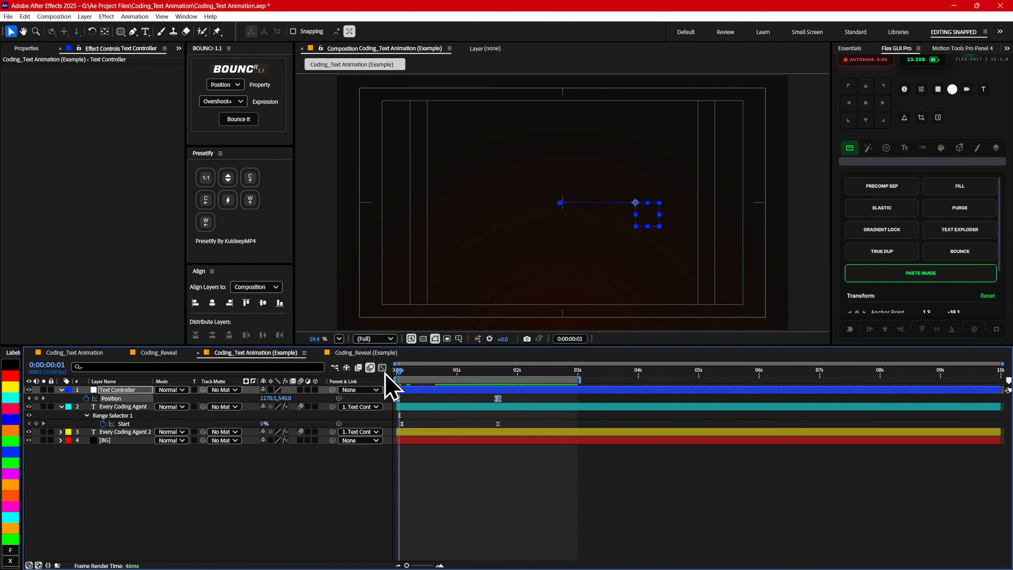
# Lengthen both Position keyframe handles in Text Controller's speed graph for a steep central peak, and return to the layer bars.
pyautogui.moveTo(514, 397); pyautogui.dragTo(391, 405)
pyautogui.click(382, 367)
pyautogui.rightClick(543, 424)
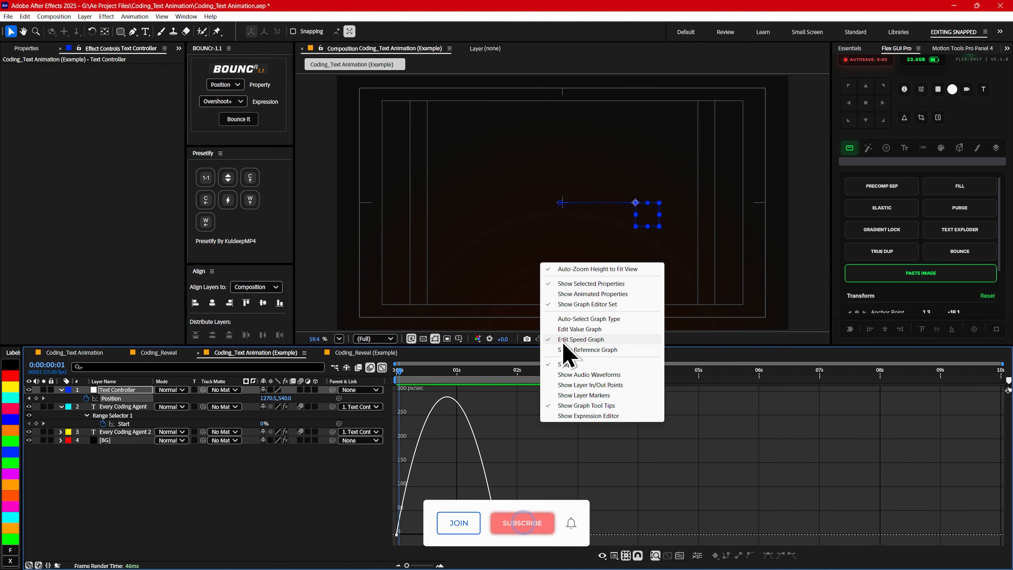
pyautogui.click(539, 542)
pyautogui.click(479, 453)
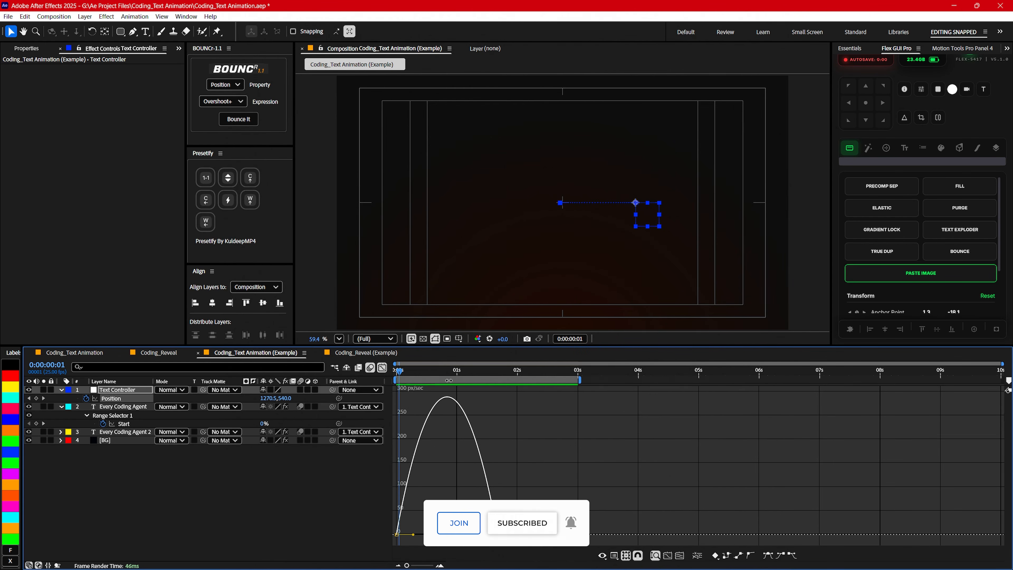
pyautogui.moveTo(415, 534); pyautogui.dragTo(466, 535)
pyautogui.moveTo(435, 534); pyautogui.dragTo(431, 534)
pyautogui.press('space')
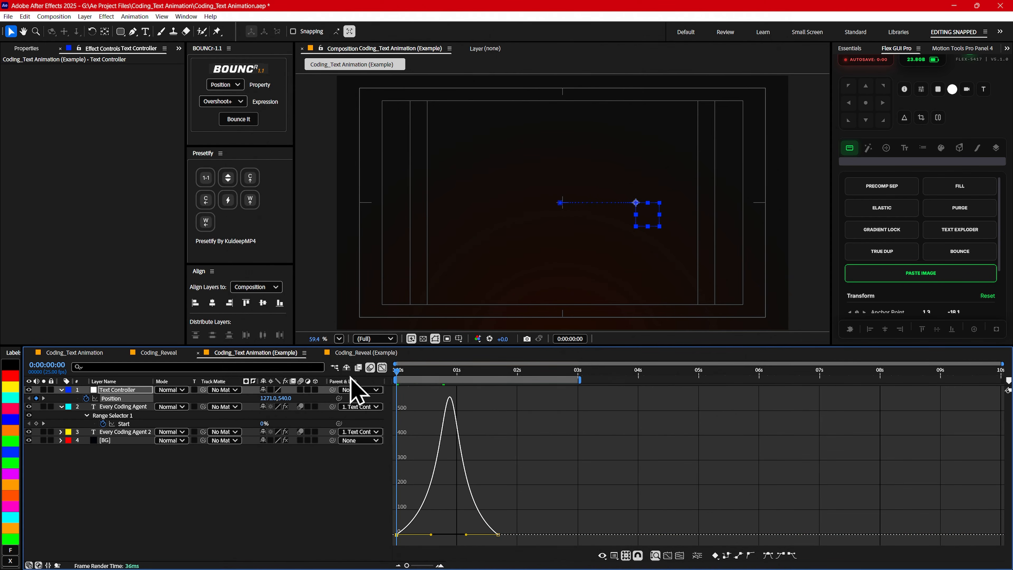
pyautogui.hotkey('shift', 'F3')
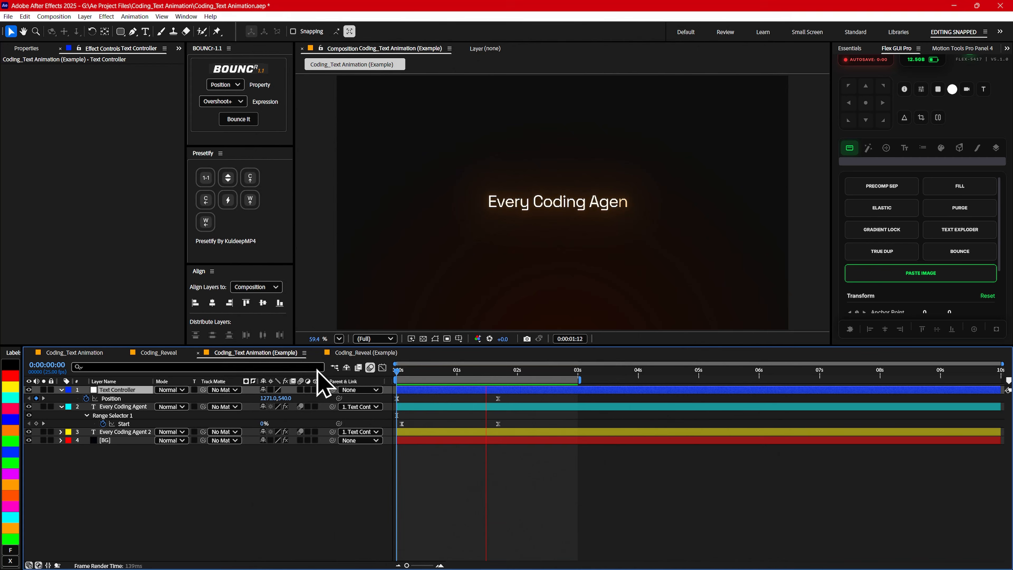
# Preview the text reveal with the sliding controller motion and inspect it around 0:00:01:03.
pyautogui.press('space')
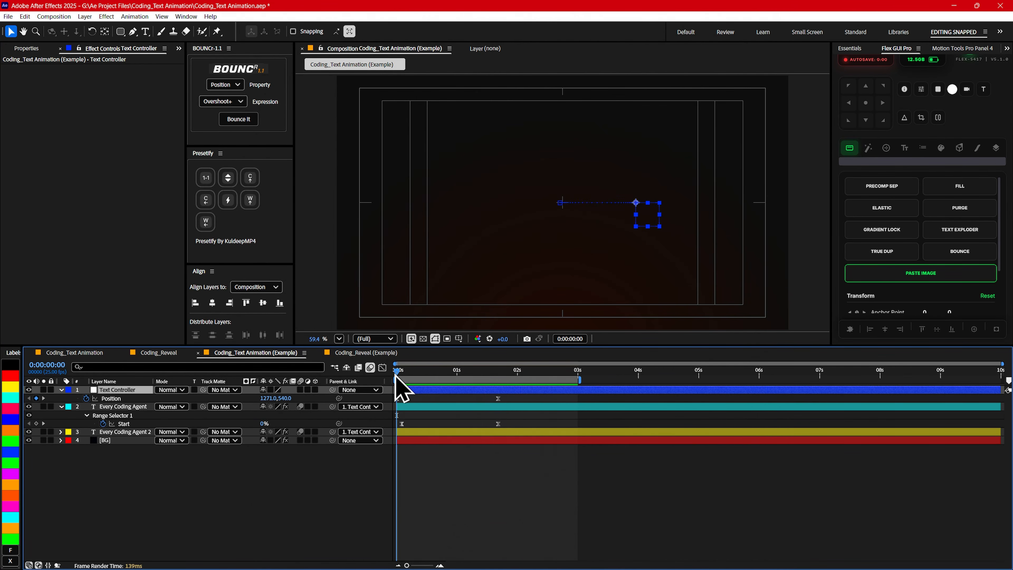
pyautogui.press('space')
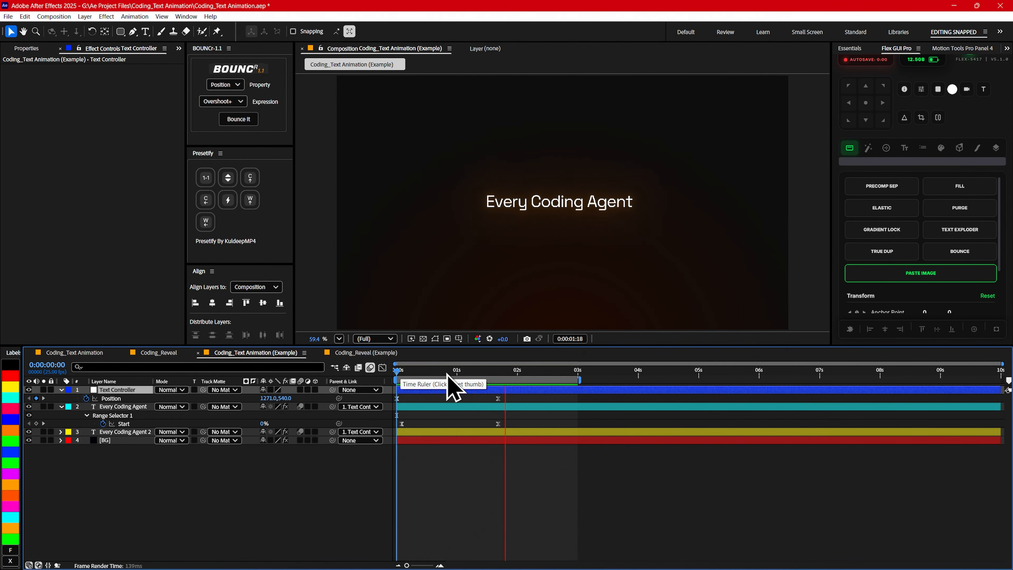
pyautogui.moveTo(469, 377)
pyautogui.mouseDown()
pyautogui.moveTo(534, 380)
pyautogui.moveTo(401, 382)
pyautogui.moveTo(482, 382)
pyautogui.moveTo(465, 384)
pyautogui.mouseUp()
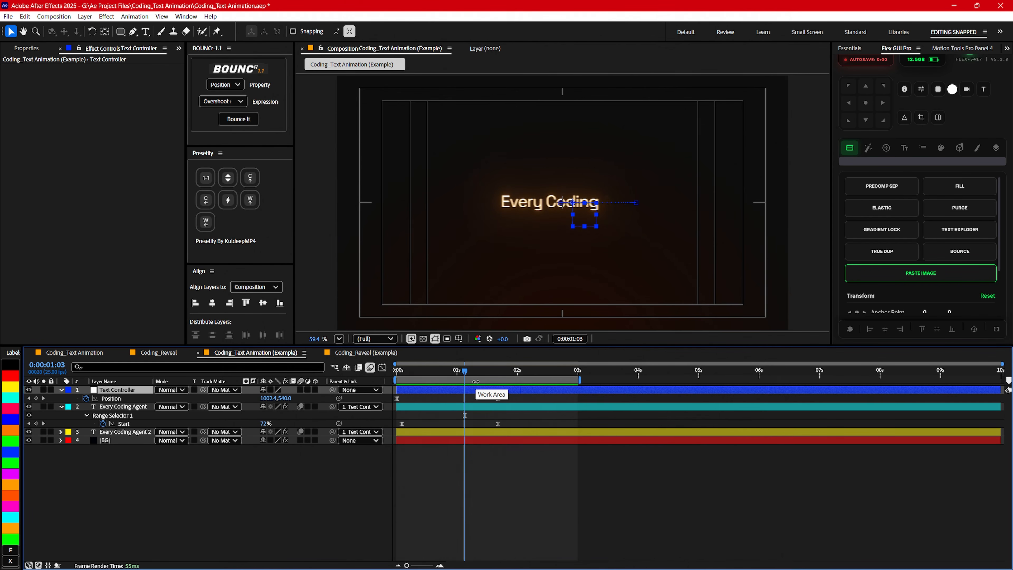
# Collapse the keyframed properties of Text Controller and both text layers, and deselect them.
pyautogui.keyDown('shift'); pyautogui.click(121, 432); pyautogui.keyUp('shift')
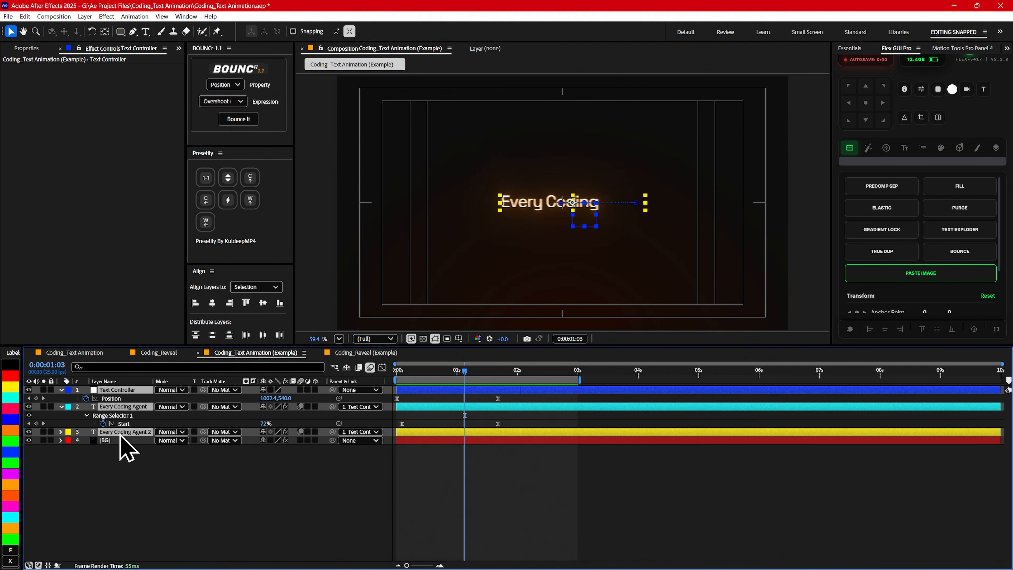
pyautogui.press('u')
pyautogui.click(188, 463)
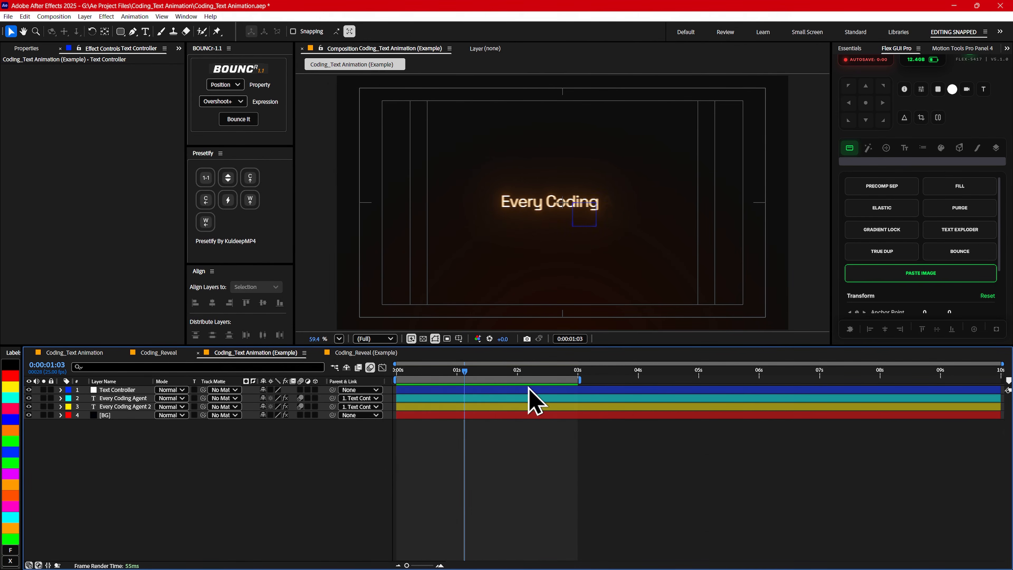
# At 0:00:01:11, add an orange "<" text layer above the phrase and duplicate it.
pyautogui.moveTo(467, 381)
pyautogui.mouseDown()
pyautogui.moveTo(451, 382)
pyautogui.moveTo(485, 380)
pyautogui.mouseUp()
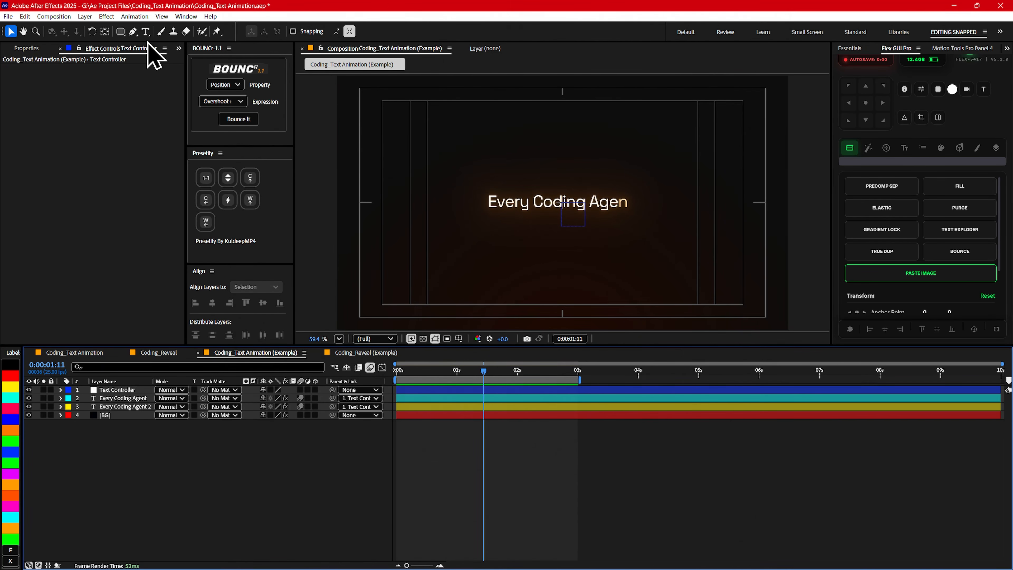
pyautogui.click(145, 31)
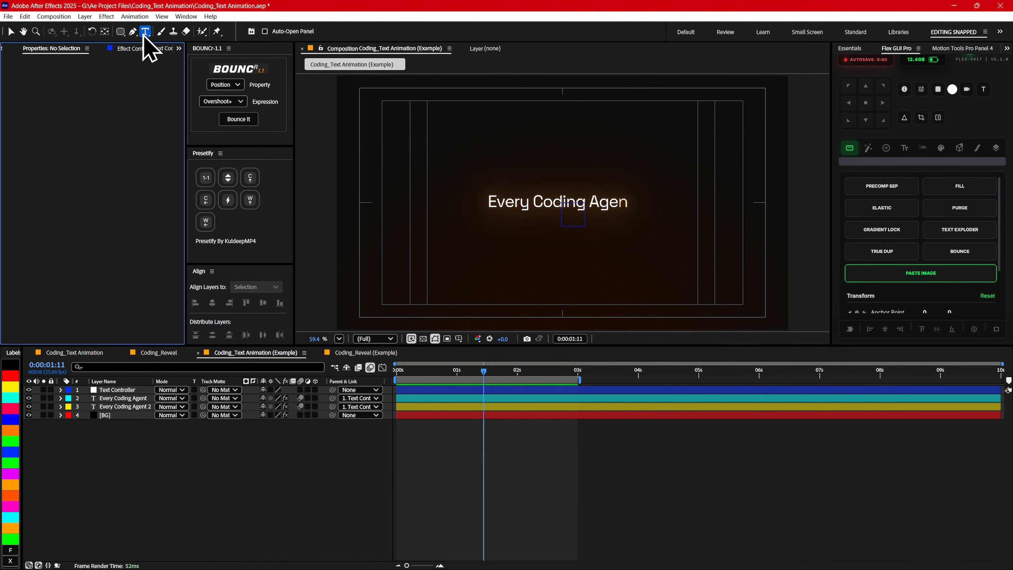
pyautogui.click(537, 139)
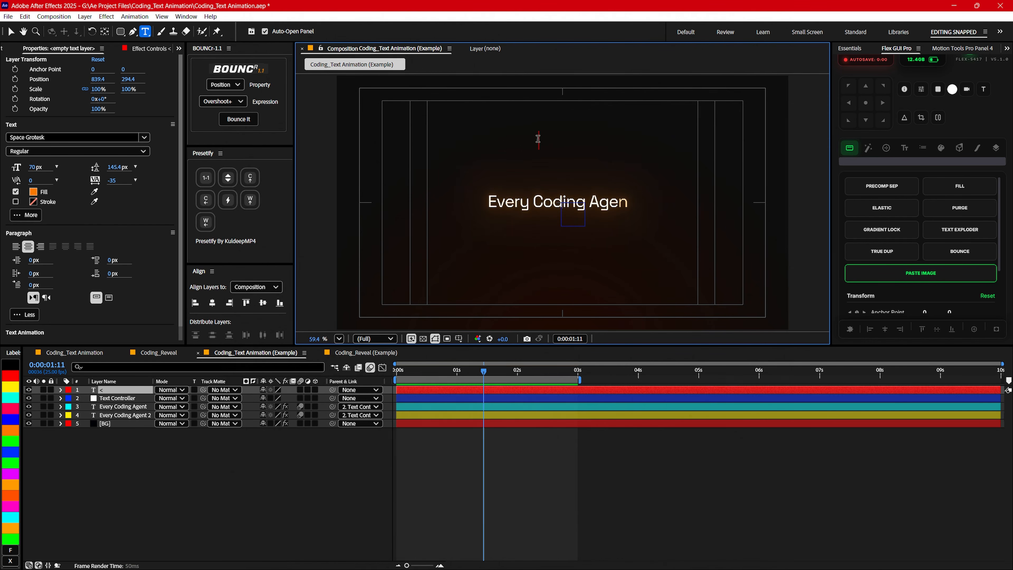
pyautogui.click(115, 389)
pyautogui.hotkey('ctrl', 'd')
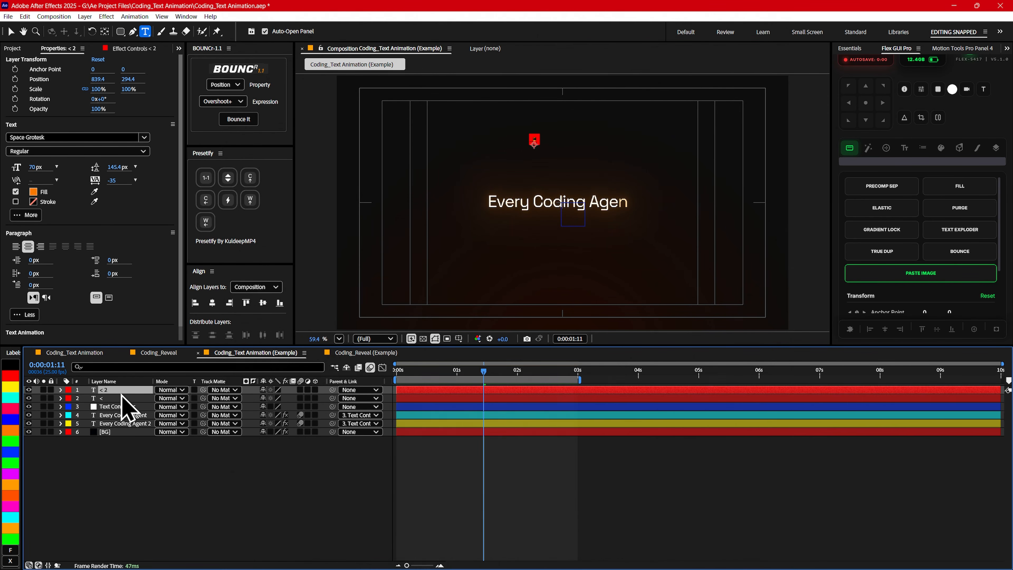
# Change the duplicated symbol to "*", and add "}", ">" and "{" as further orange text layers by duplicating.
pyautogui.click(537, 143)
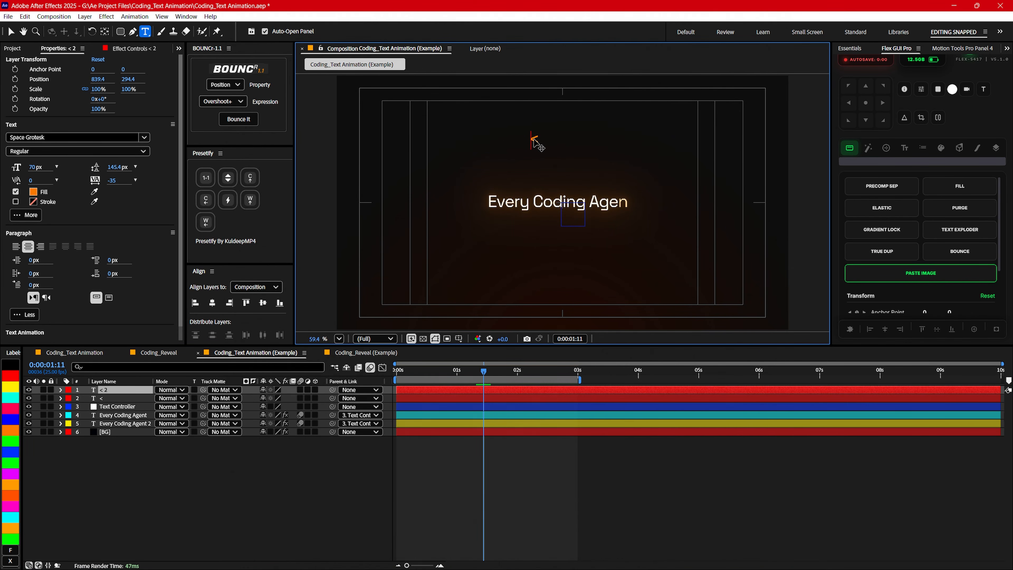
pyautogui.click(412, 441)
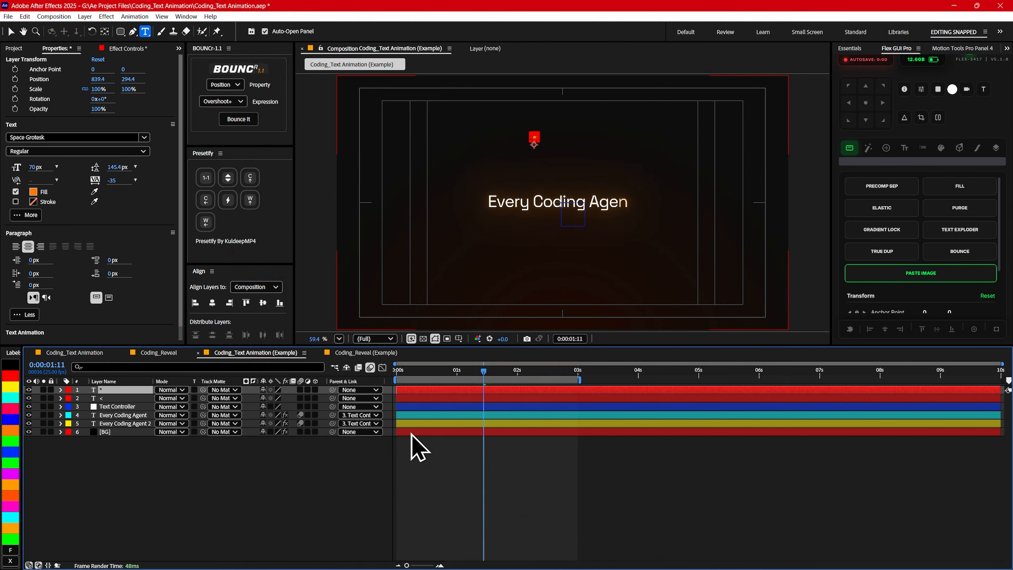
pyautogui.hotkey('ctrl', 'd')
pyautogui.click(534, 138)
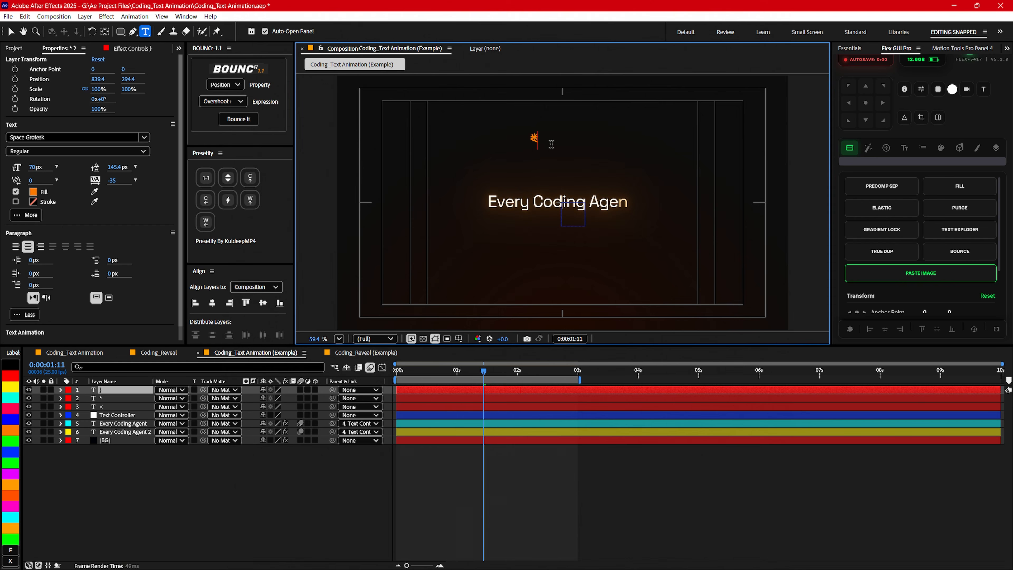
pyautogui.click(119, 389)
pyautogui.hotkey('ctrl', 'd')
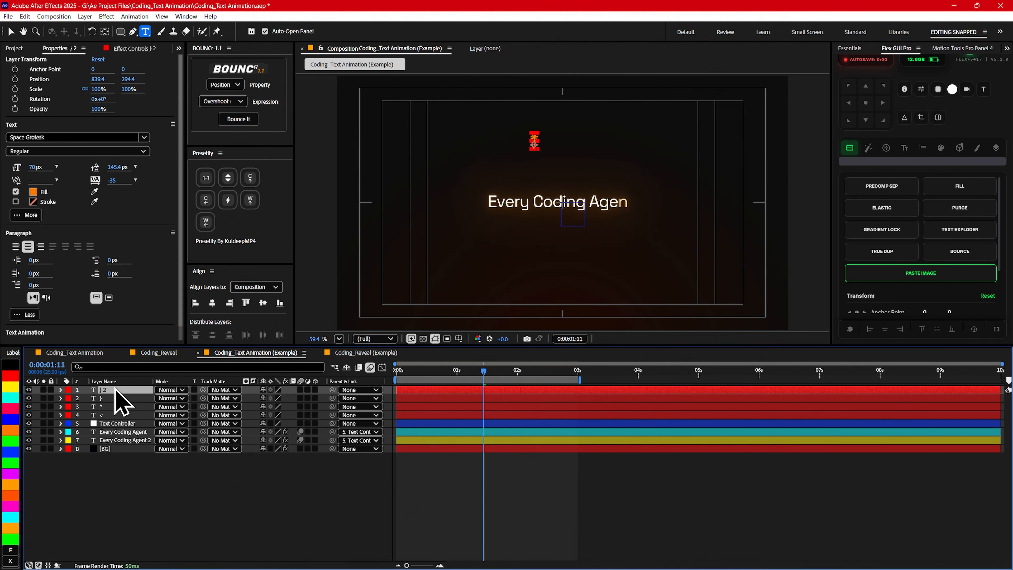
pyautogui.click(552, 154)
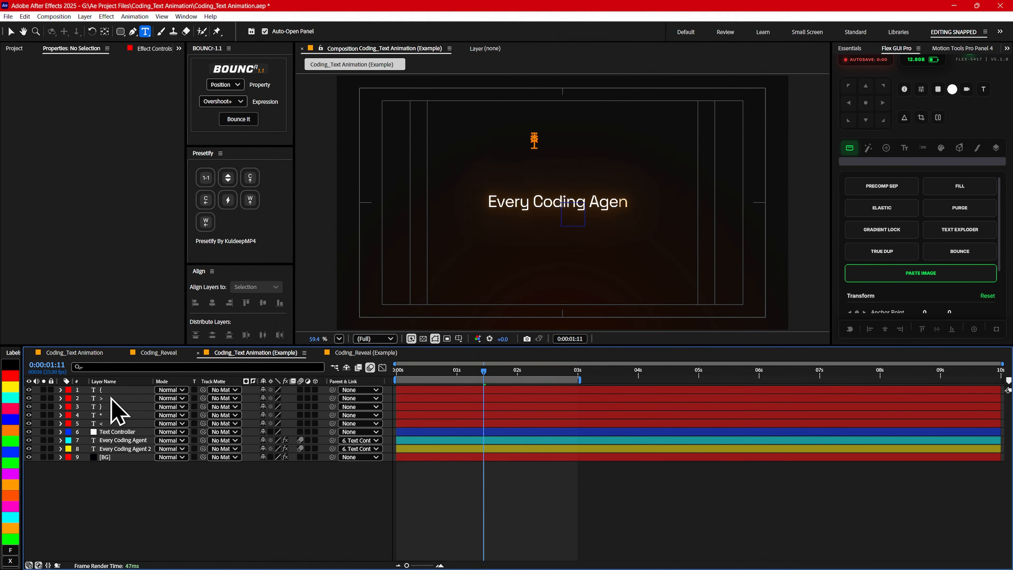
# Align all five symbol layers to the centre of the composition, and deselect them.
pyautogui.click(106, 391)
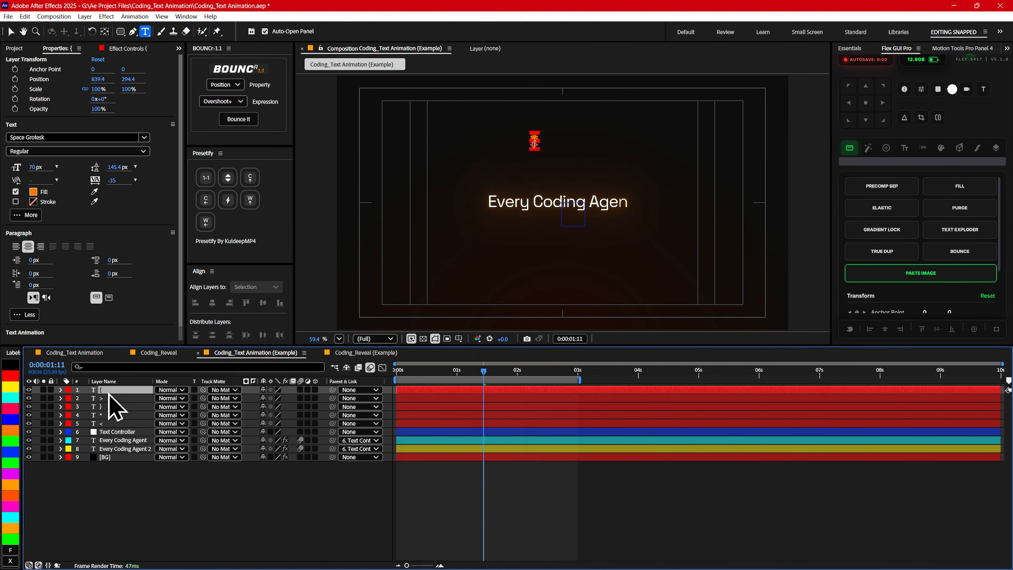
pyautogui.keyDown('shift'); pyautogui.click(107, 424); pyautogui.keyUp('shift')
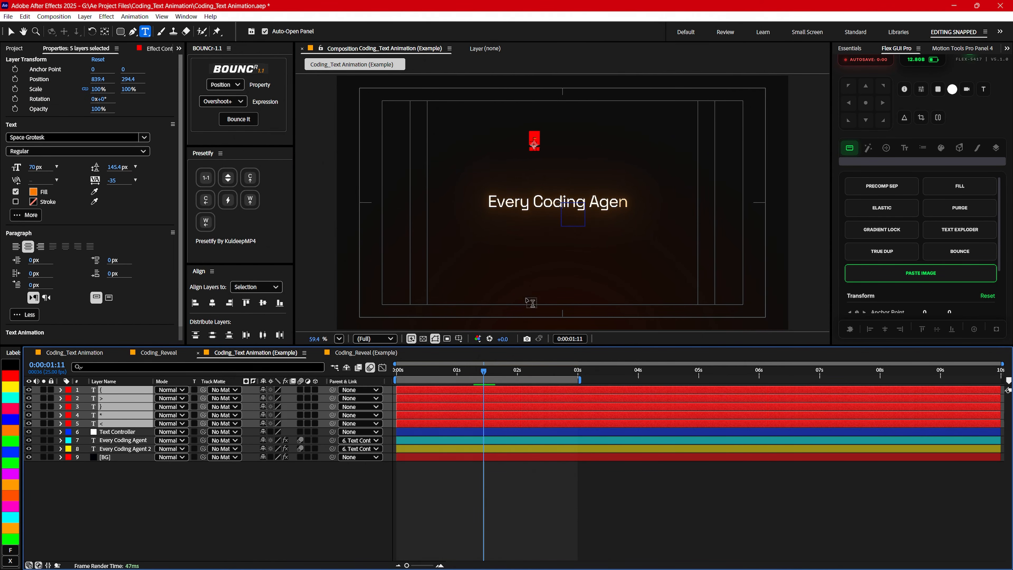
pyautogui.click(258, 288)
pyautogui.click(259, 316)
pyautogui.click(163, 481)
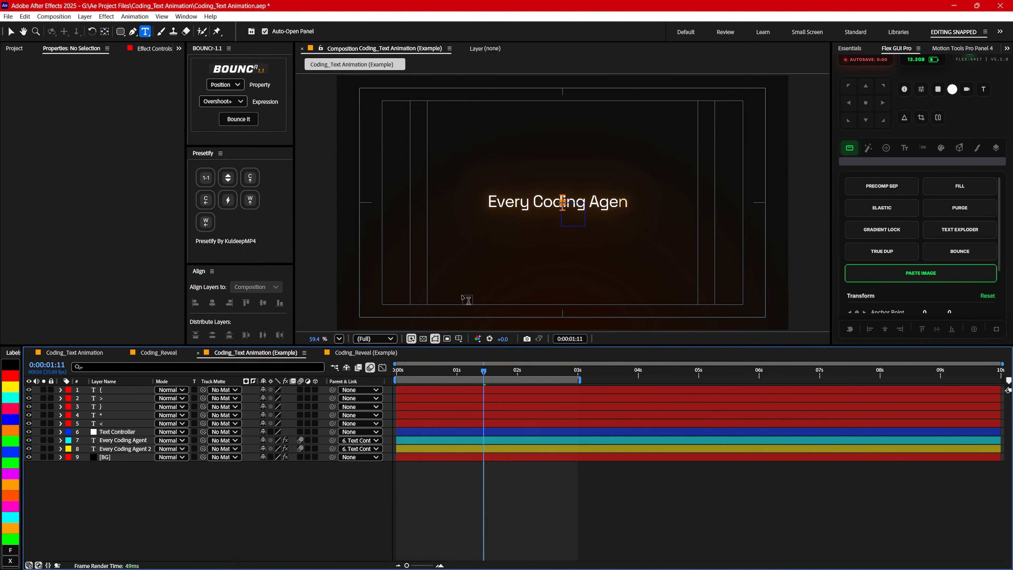
# Spread the symbols around the phrase: "*" before it, ">" after it, "{" above, "}" below, and "<" above "Every".
pyautogui.scroll(2, 592, 225)
pyautogui.scroll(5, 592, 226)
pyautogui.click(120, 423)
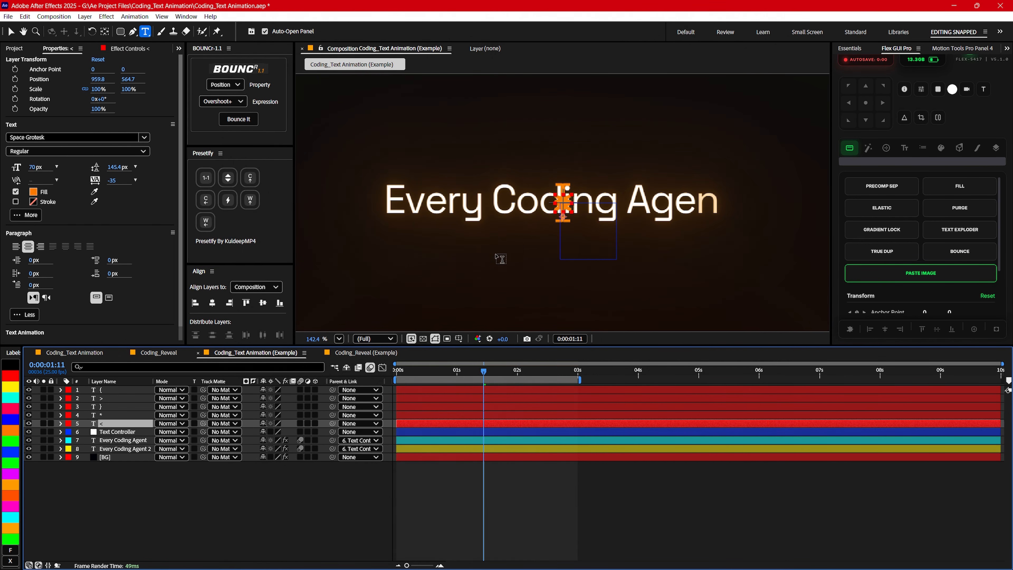
pyautogui.press('v')
pyautogui.moveTo(562, 202); pyautogui.dragTo(483, 204)
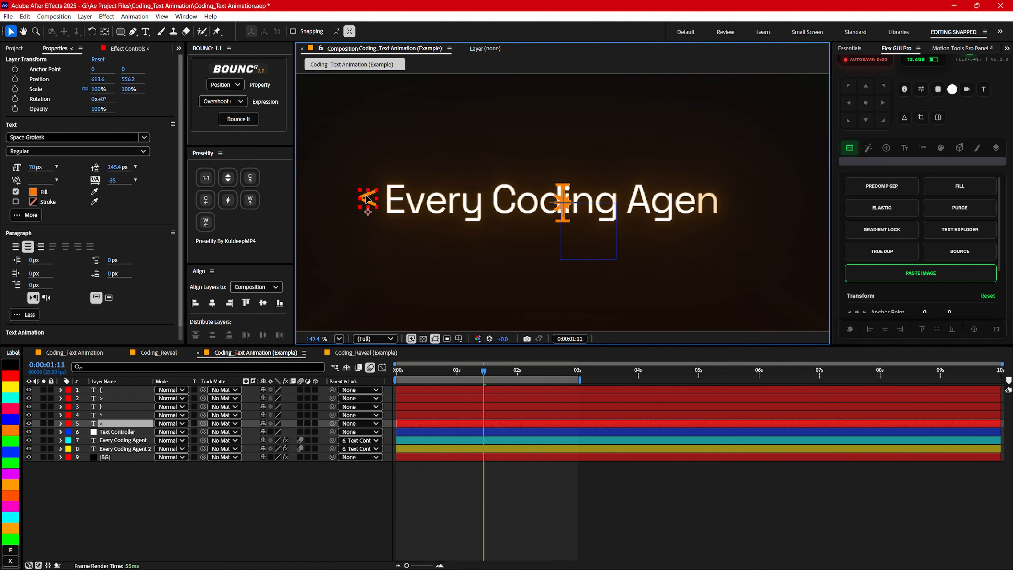
pyautogui.moveTo(563, 203); pyautogui.dragTo(531, 132)
pyautogui.moveTo(562, 202); pyautogui.dragTo(741, 205)
pyautogui.moveTo(563, 203); pyautogui.dragTo(595, 259)
pyautogui.moveTo(563, 203); pyautogui.dragTo(347, 208)
pyautogui.moveTo(366, 199); pyautogui.dragTo(404, 117)
# Duplicate the "{" layer, change its text to "/", and place it below the word "Every".
pyautogui.click(107, 390)
pyautogui.hotkey('ctrl', 'd')
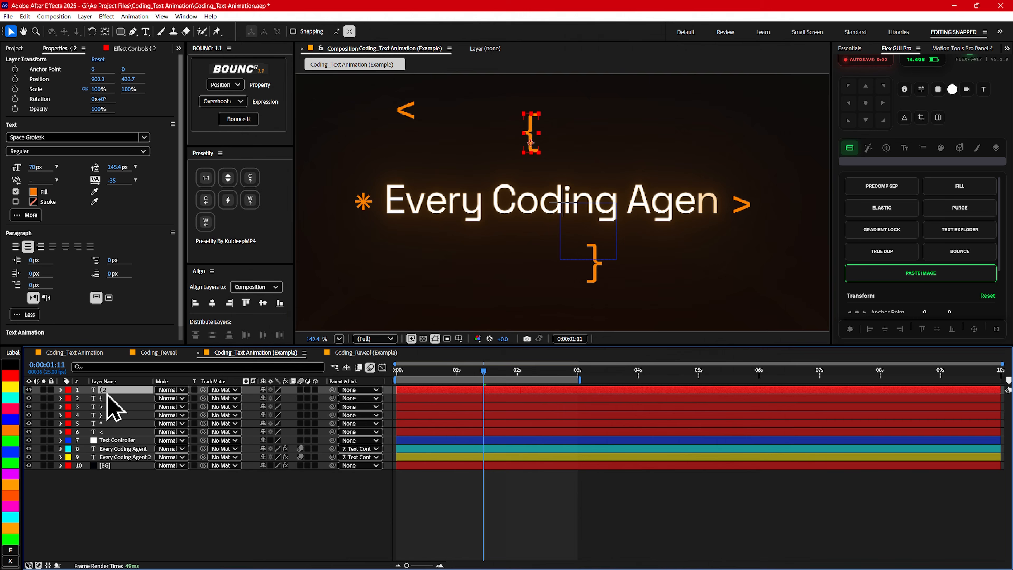
pyautogui.doubleClick(545, 138)
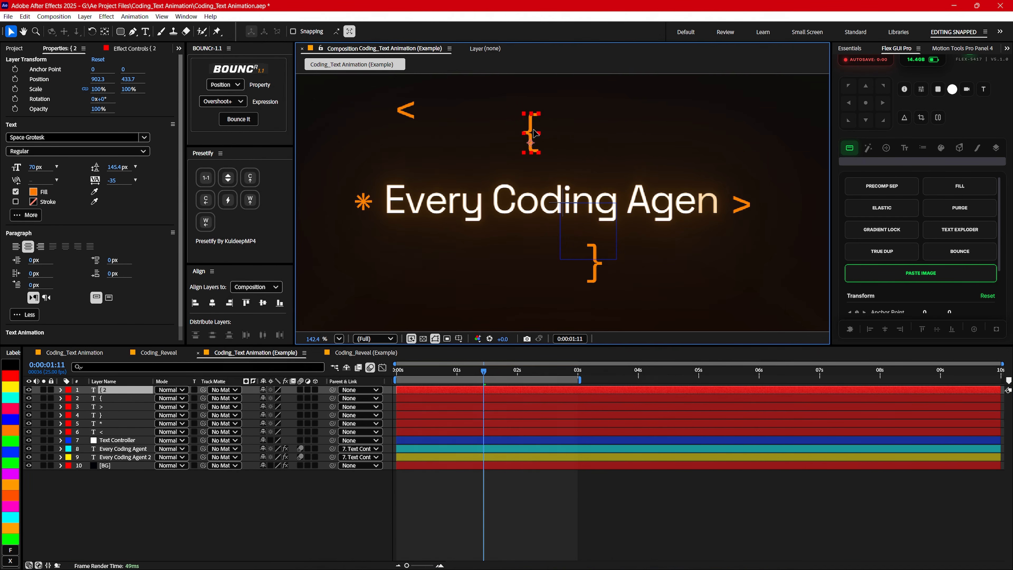
pyautogui.write('/')
pyautogui.press('Escape')
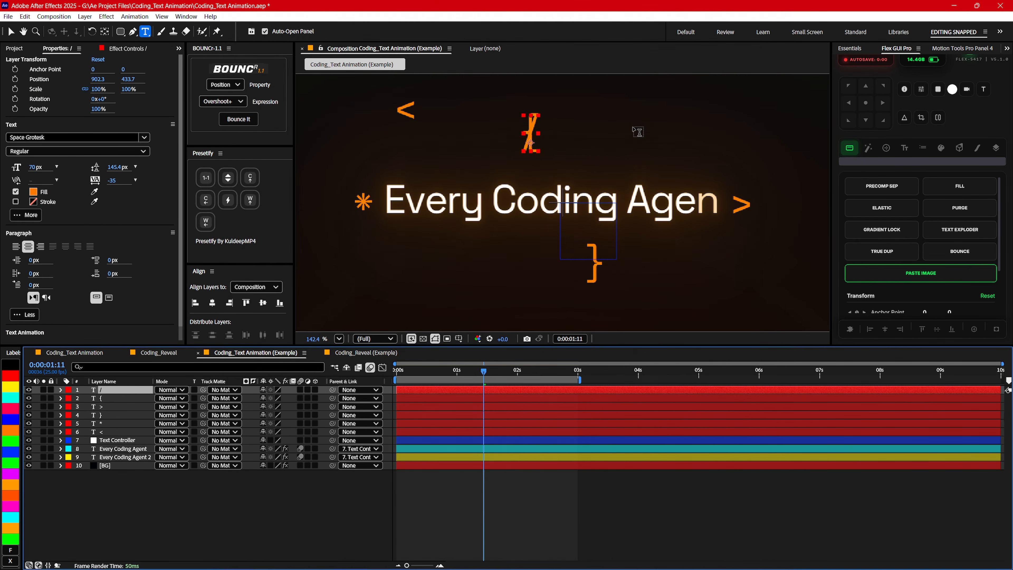
pyautogui.press('v')
pyautogui.moveTo(537, 133); pyautogui.dragTo(420, 286)
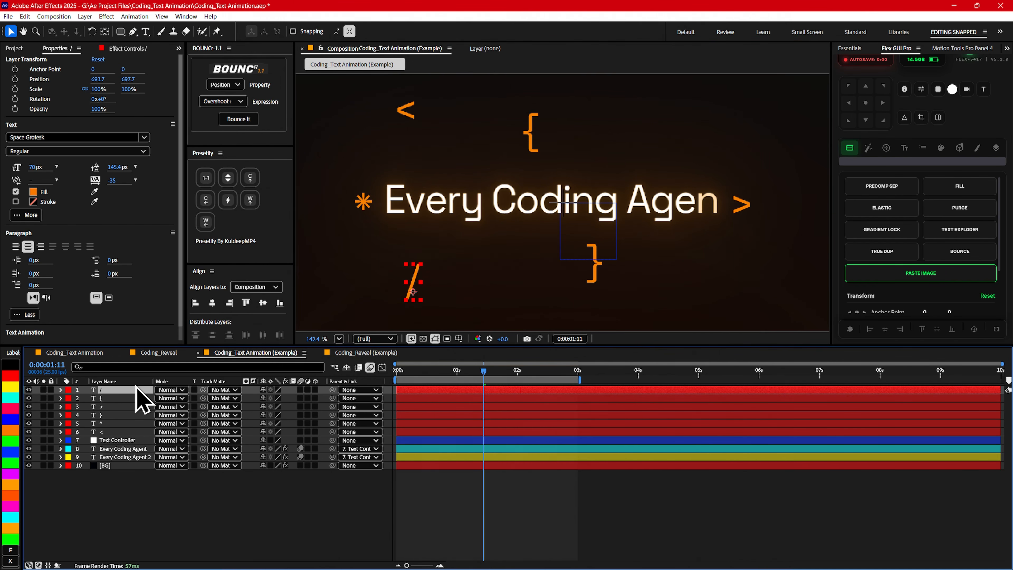
# Duplicate the "/" layer, place the copy above the end of the phrase, and change its text to "\".
pyautogui.hotkey('ctrl', 'd')
pyautogui.moveTo(436, 278); pyautogui.dragTo(697, 132)
pyautogui.doubleClick(702, 118)
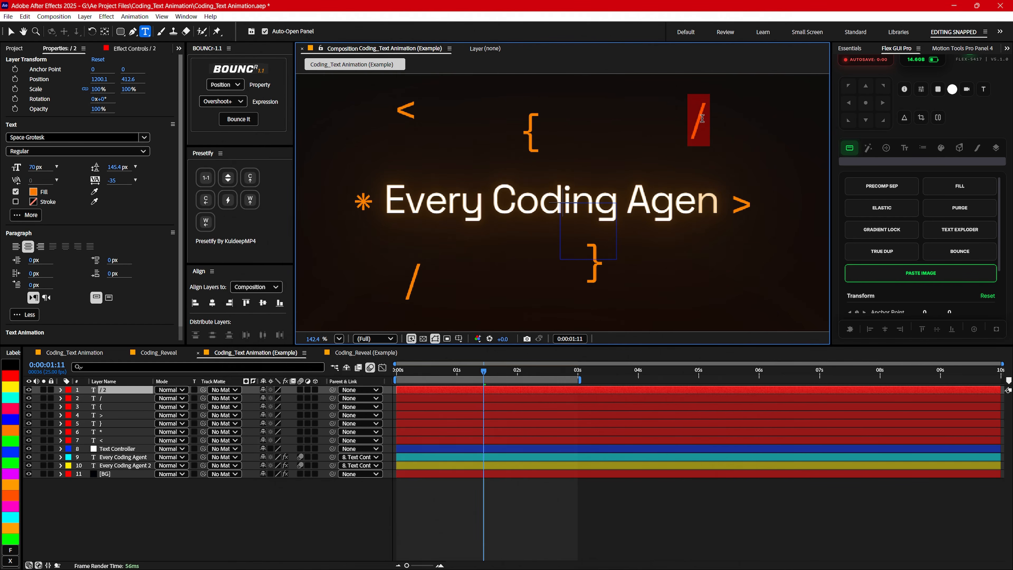
pyautogui.write('\\')
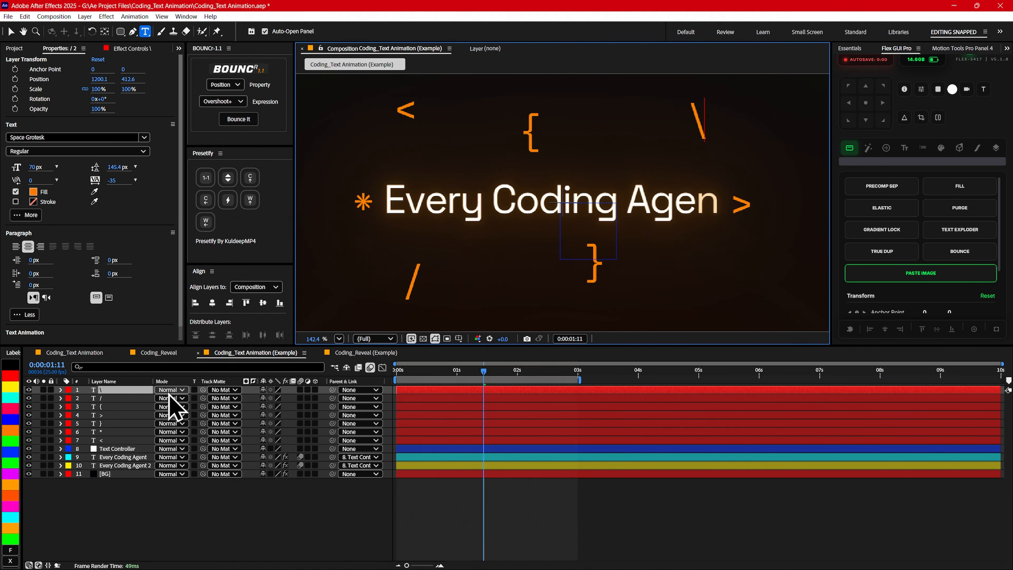
pyautogui.click(223, 503)
pyautogui.click(339, 339)
pyautogui.click(356, 368)
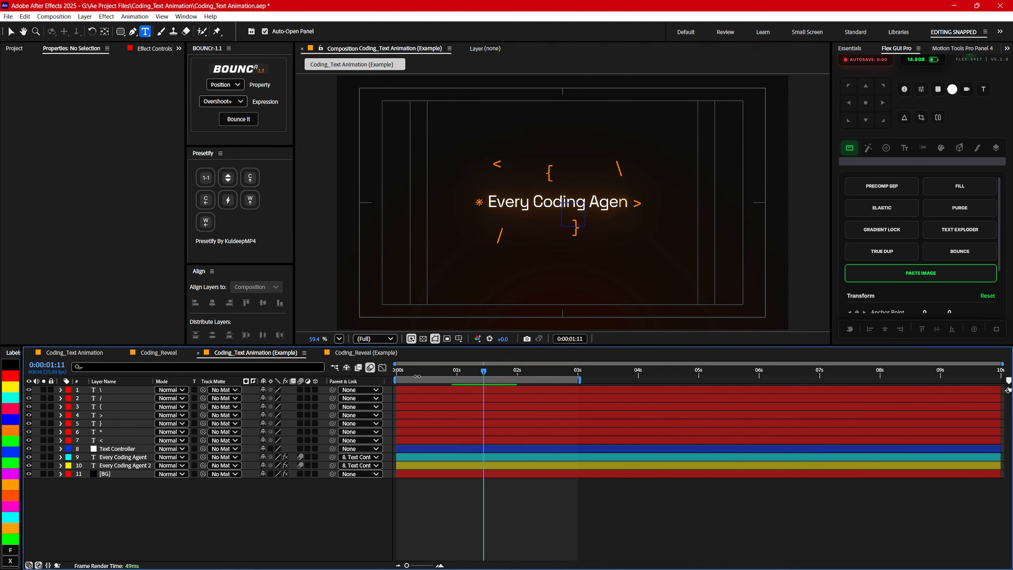
# Return to 0:00:00:00 and give all seven symbol layers a green label.
pyautogui.press('Home')
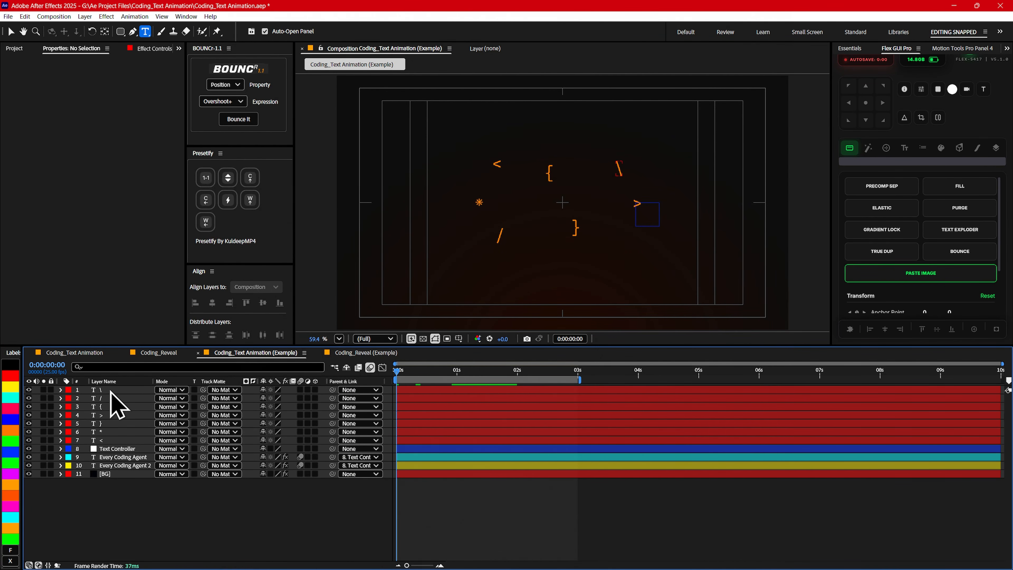
pyautogui.click(109, 389)
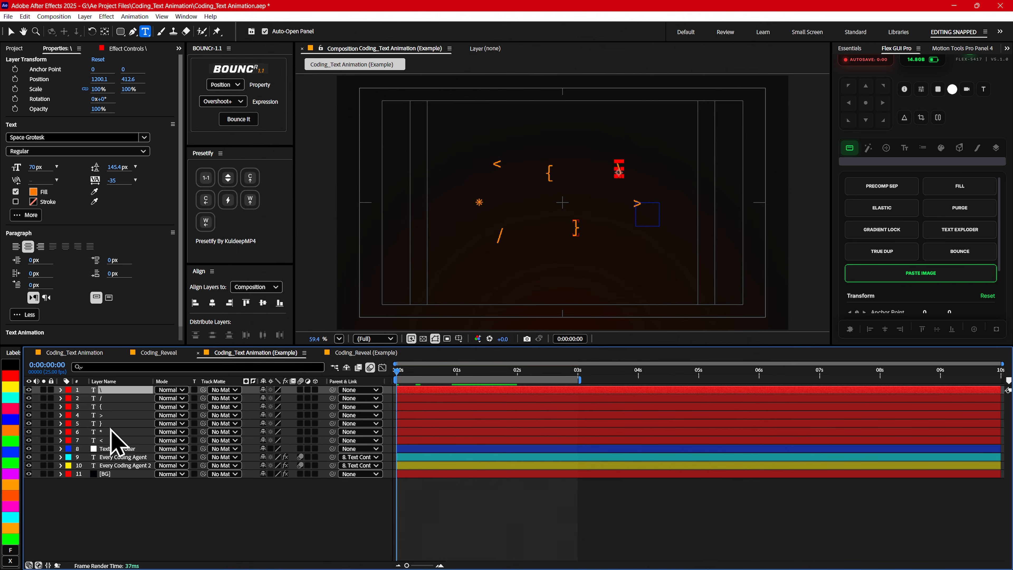
pyautogui.keyDown('shift'); pyautogui.click(106, 441); pyautogui.keyUp('shift')
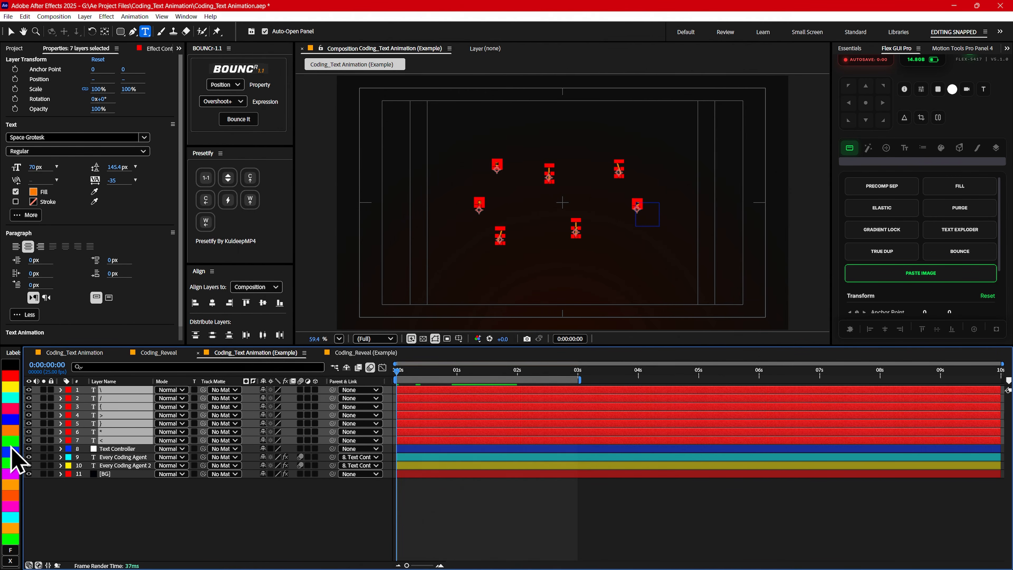
pyautogui.click(10, 463)
# Set the Scale of all seven symbol layers to 80%.
pyautogui.click(109, 390)
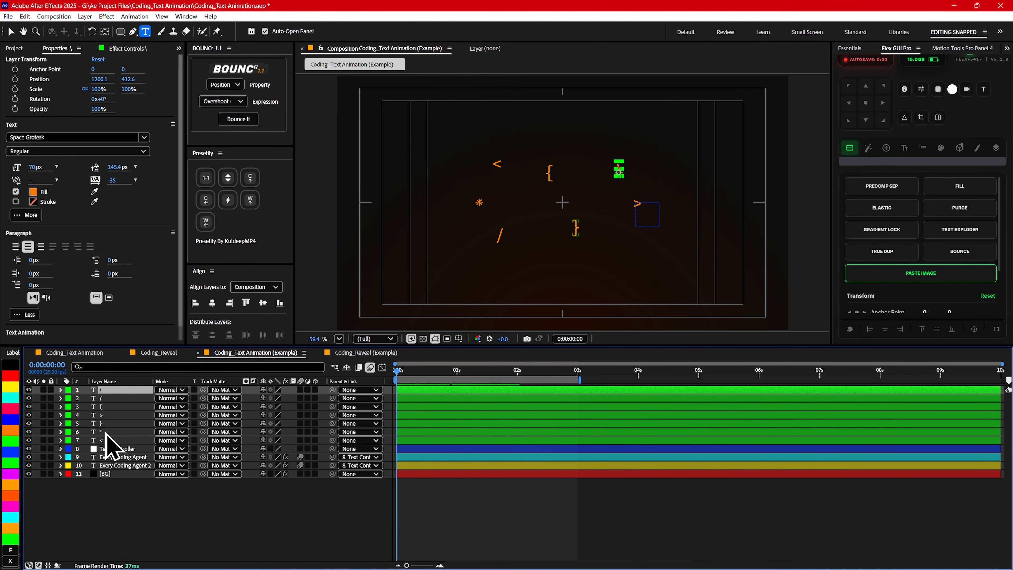
pyautogui.keyDown('shift'); pyautogui.click(102, 441); pyautogui.keyUp('shift')
pyautogui.press('s')
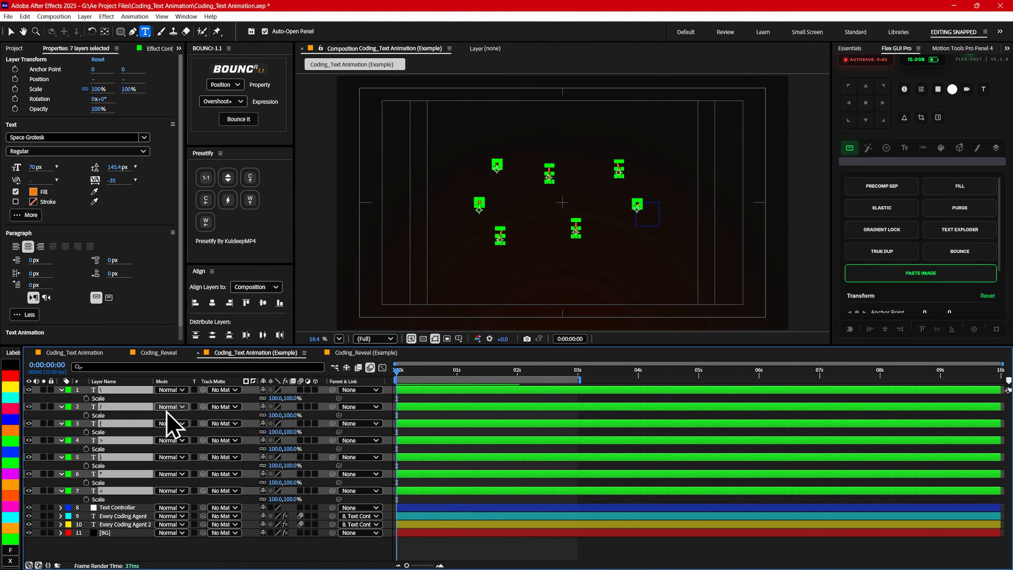
pyautogui.click(274, 401)
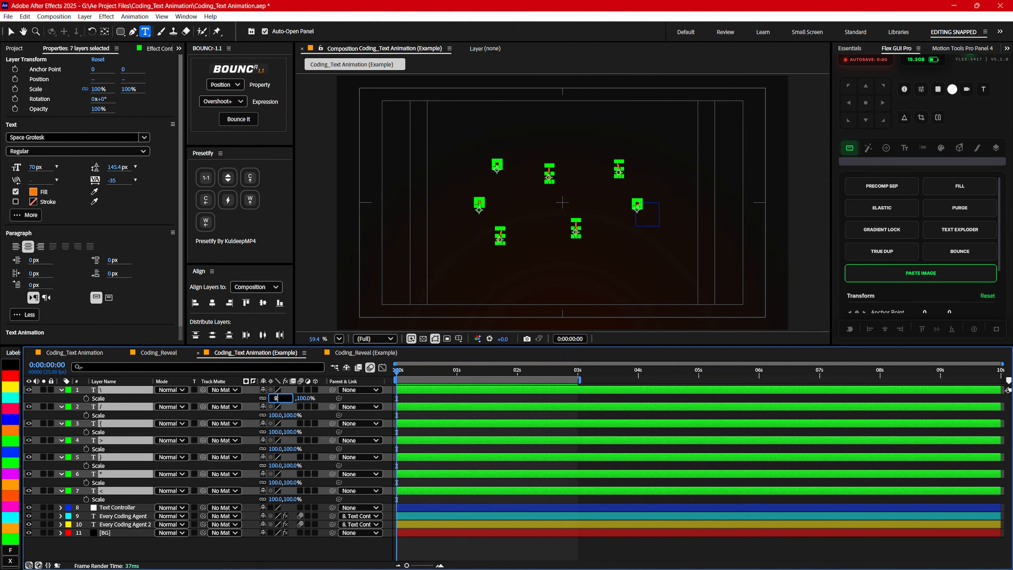
pyautogui.press('Return')
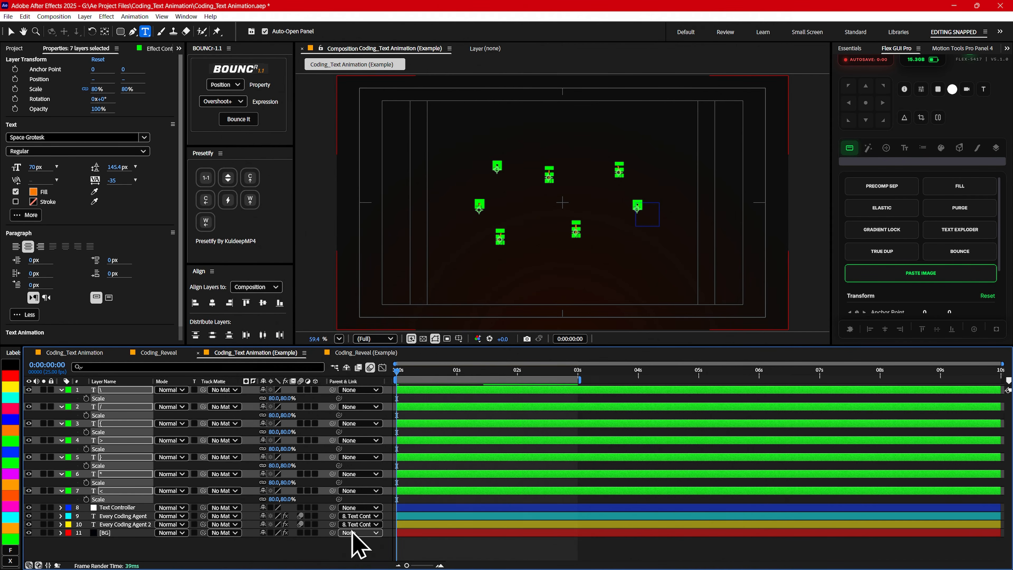
pyautogui.click(357, 543)
# Change the fill of the "/", "}" and "<" layers to white FFFFFF, and collapse the symbol layers' Scale properties.
pyautogui.click(114, 406)
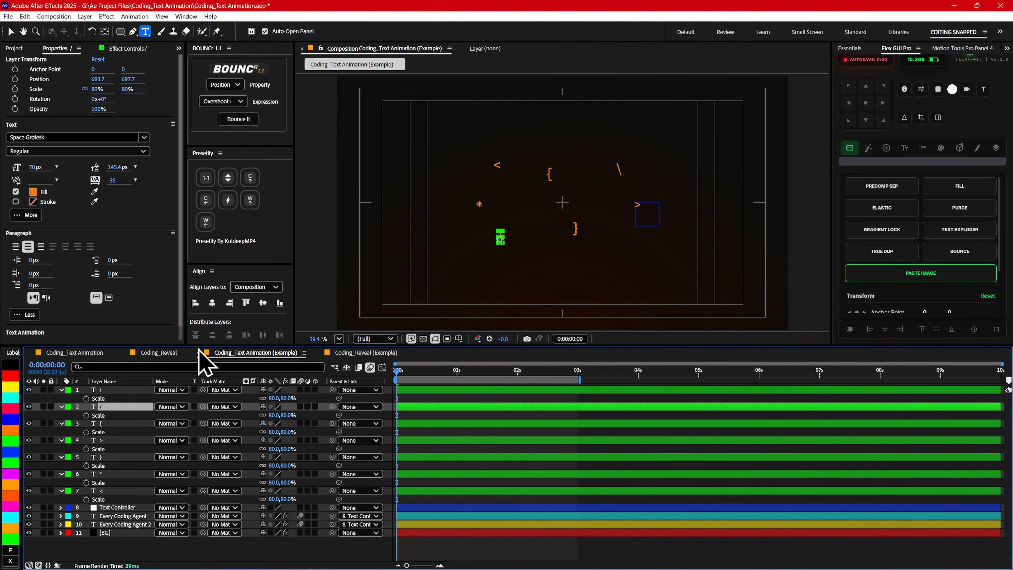
pyautogui.click(33, 192)
pyautogui.click(427, 274)
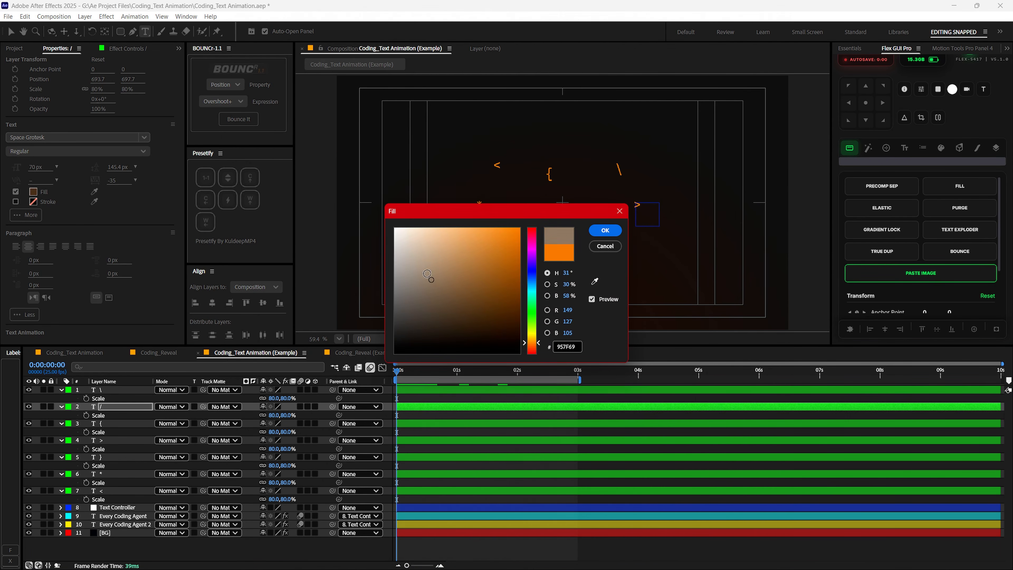
pyautogui.click(605, 231)
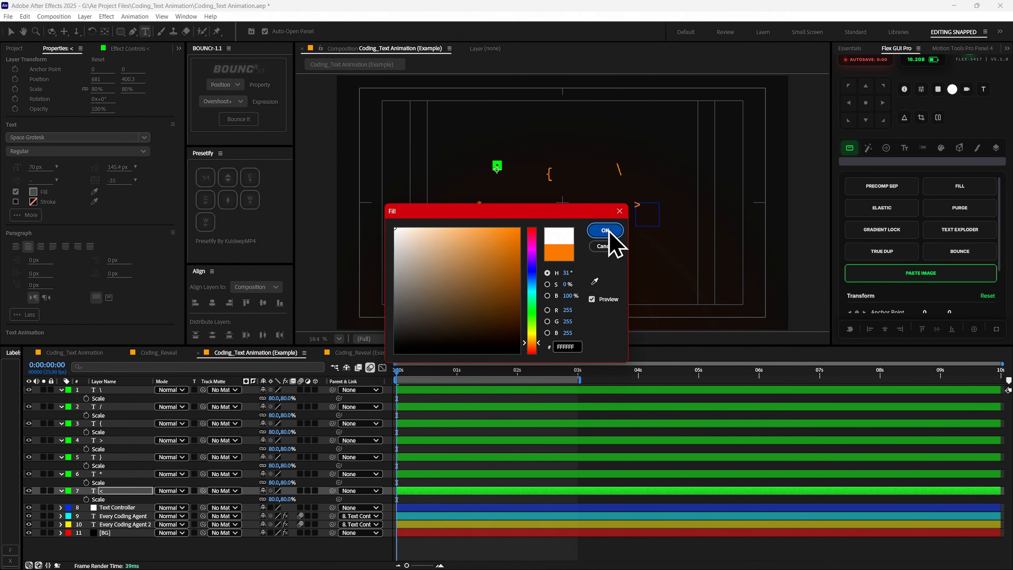
pyautogui.click(606, 231)
pyautogui.press('F2')
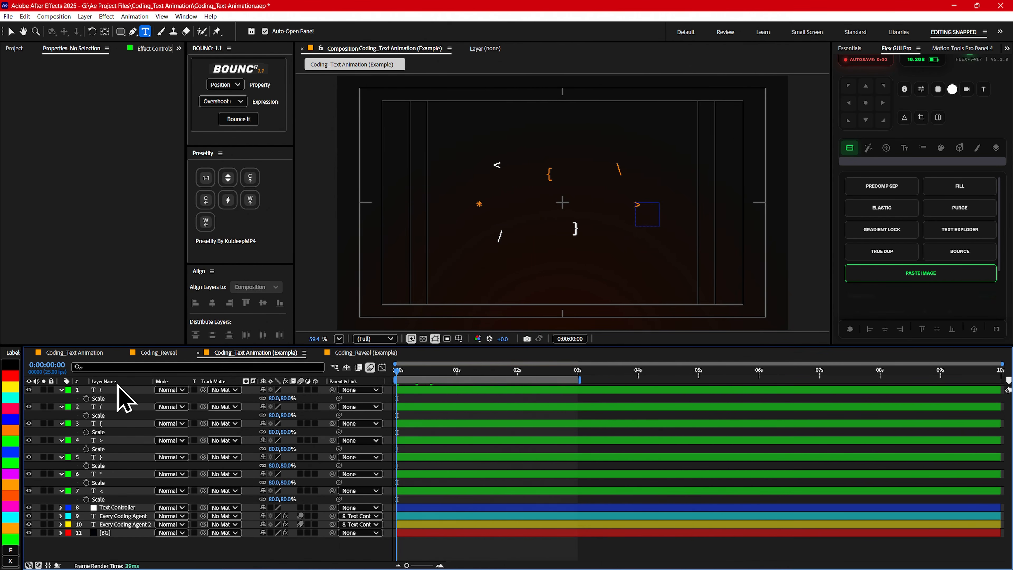
pyautogui.click(116, 389)
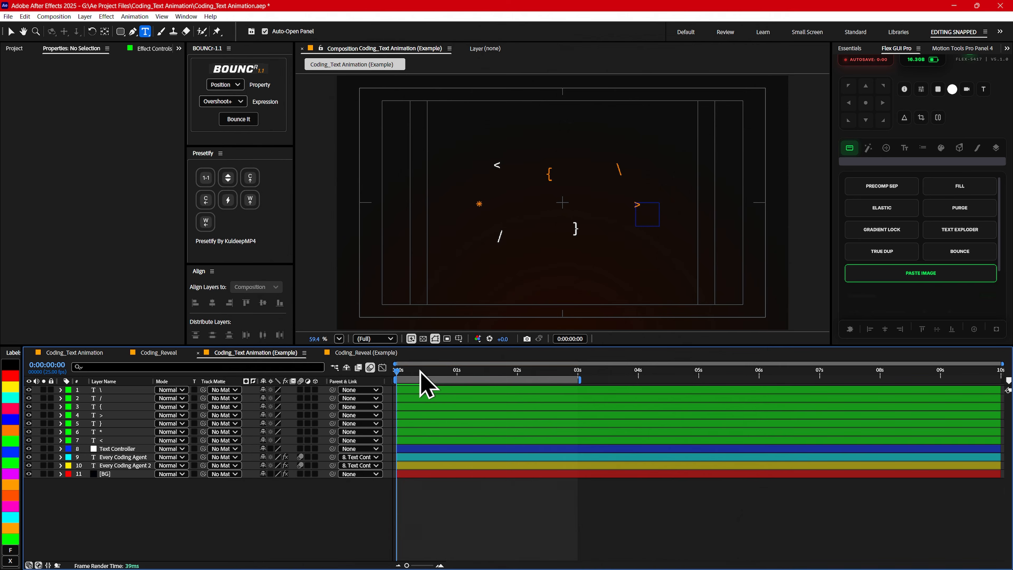
# Trim the "<" layer to end at 0:00:00:06, and trim the other symbol layers into consecutive six-frame segments.
pyautogui.click(112, 441)
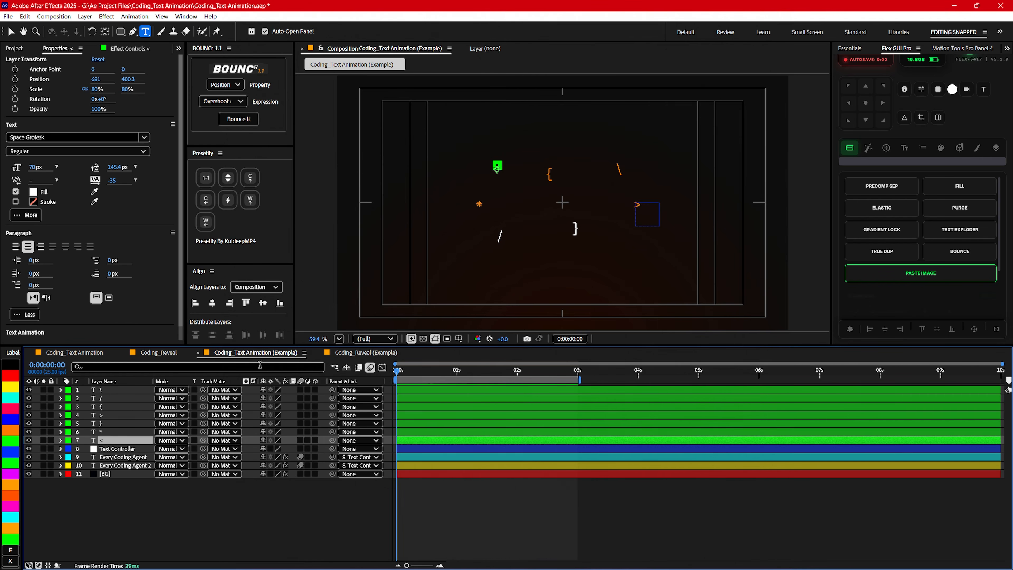
pyautogui.press('pagedown')
pyautogui.press('space')
pyautogui.hotkey('alt', ']')
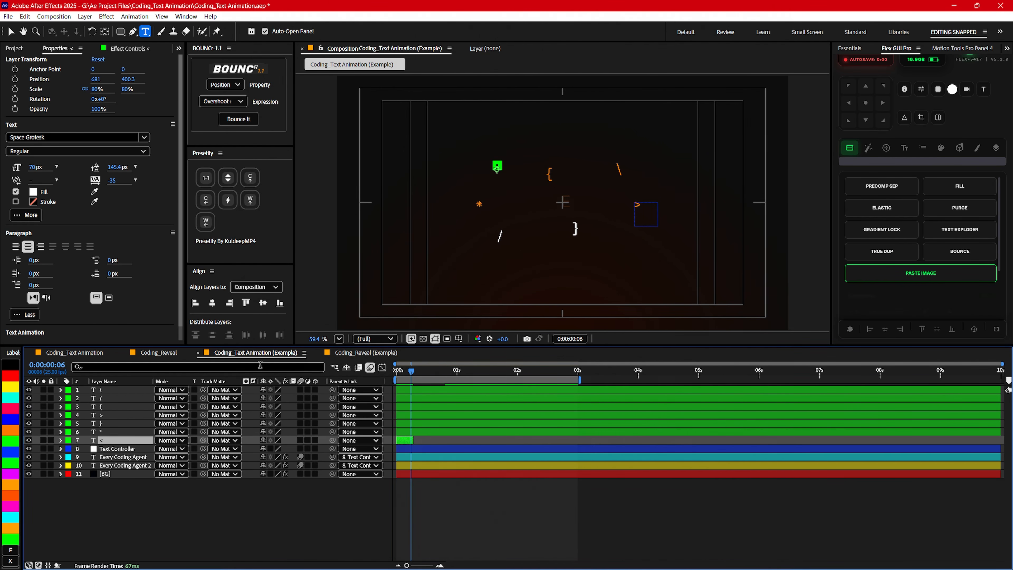
pyautogui.moveTo(415, 433); pyautogui.dragTo(424, 432)
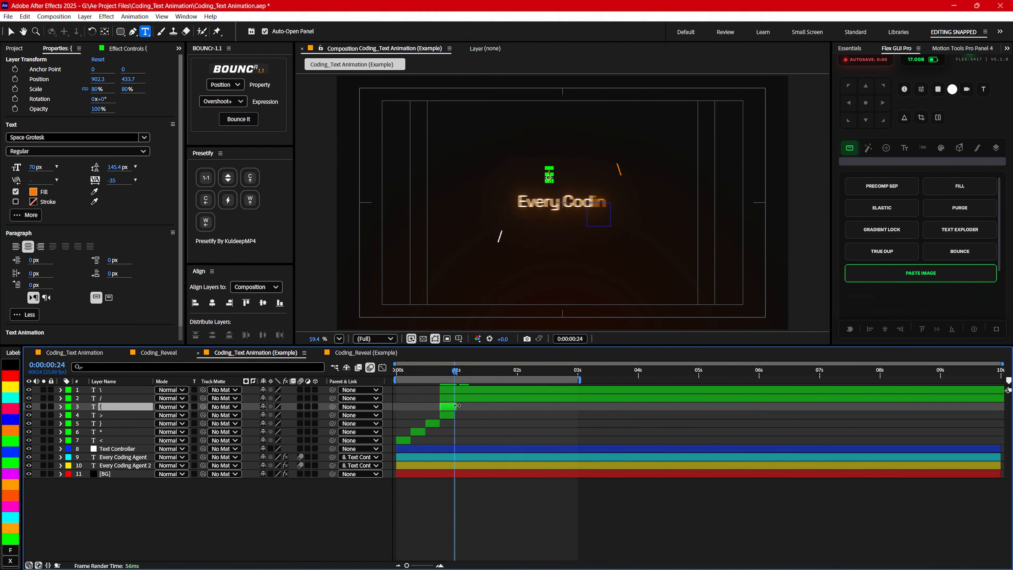
# Preview the staggered symbols appearing one after another around the text reveal, and return to 0:00:00:00.
pyautogui.click(403, 384)
pyautogui.press('space')
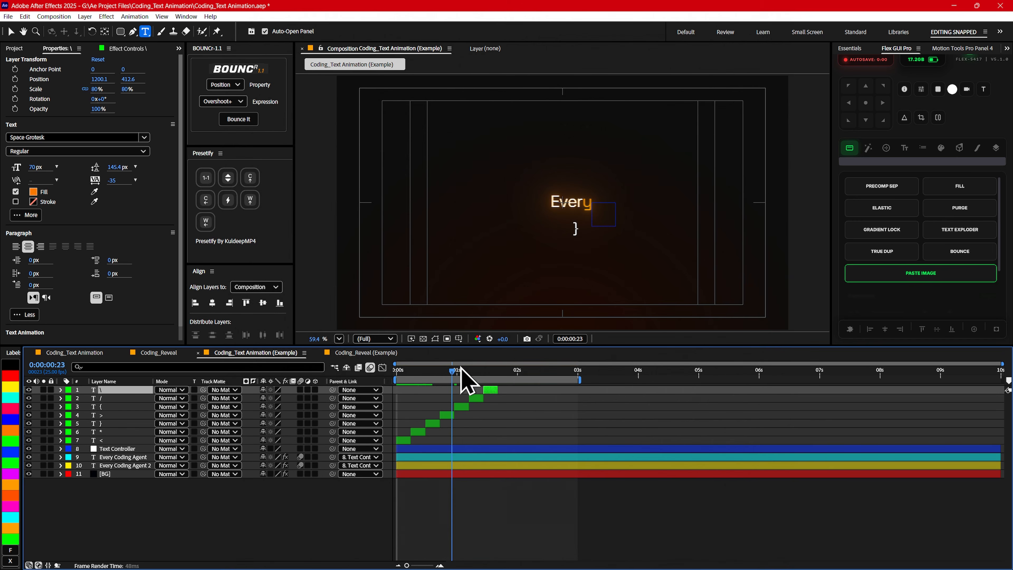
pyautogui.moveTo(461, 368); pyautogui.dragTo(403, 465)
pyautogui.press('Home')
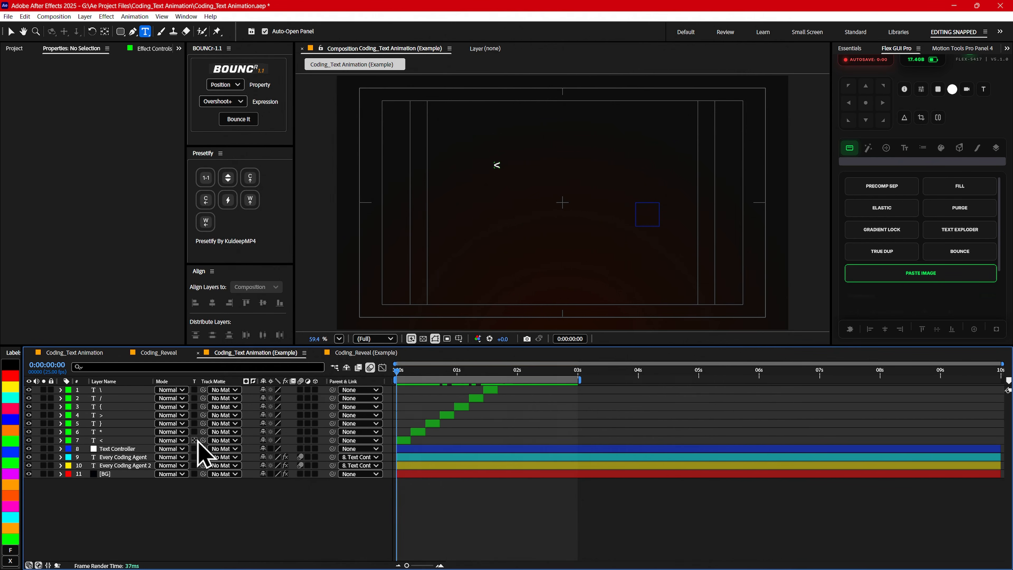
# Shift all seven symbol layers one frame later so the "<" layer starts at 0:00:00:01.
pyautogui.click(106, 391)
pyautogui.keyDown('shift'); pyautogui.click(107, 441); pyautogui.keyUp('shift')
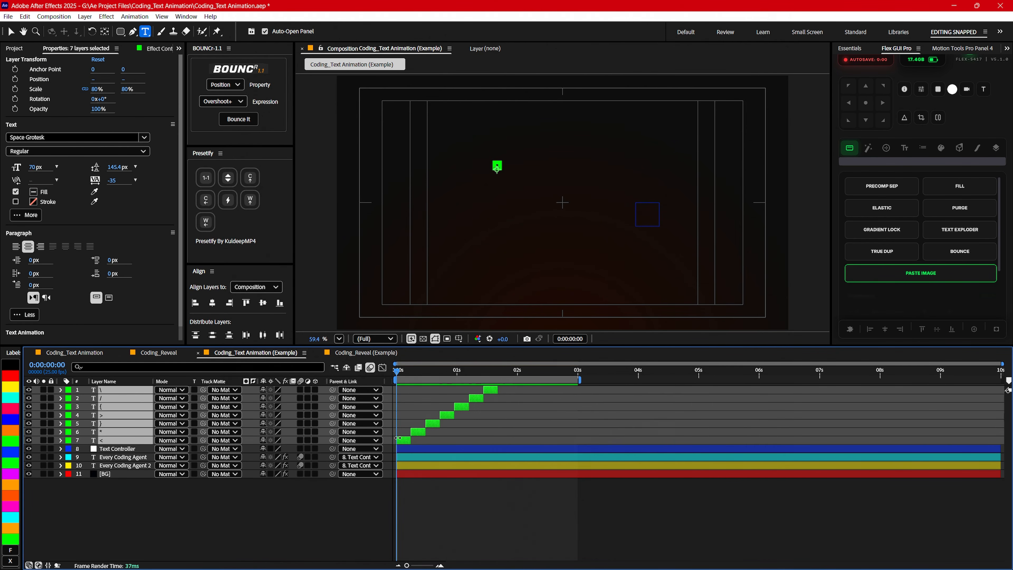
pyautogui.scroll(2, 401, 439)
pyautogui.scroll(-2, 401, 439)
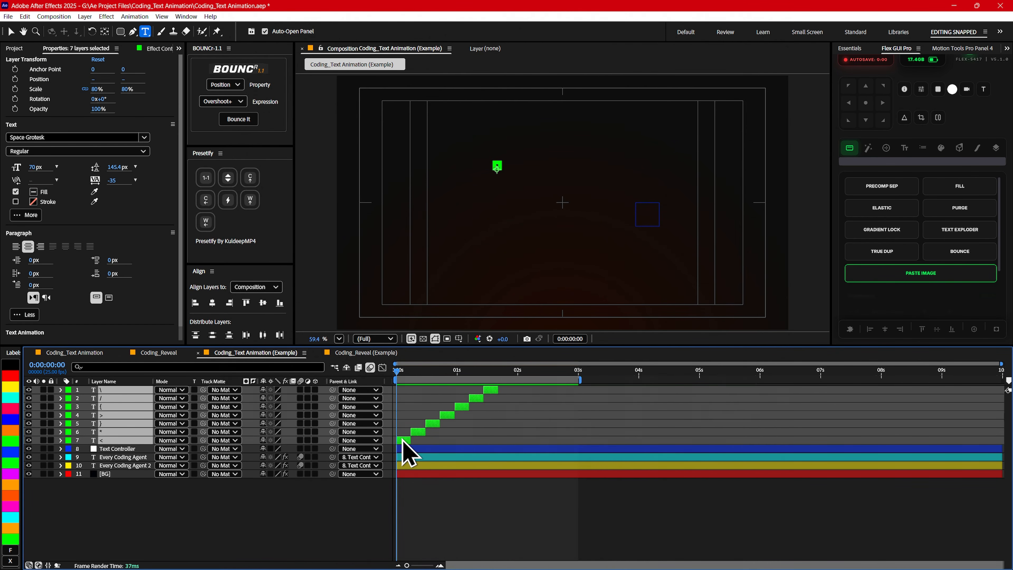
pyautogui.moveTo(403, 439); pyautogui.dragTo(404, 440)
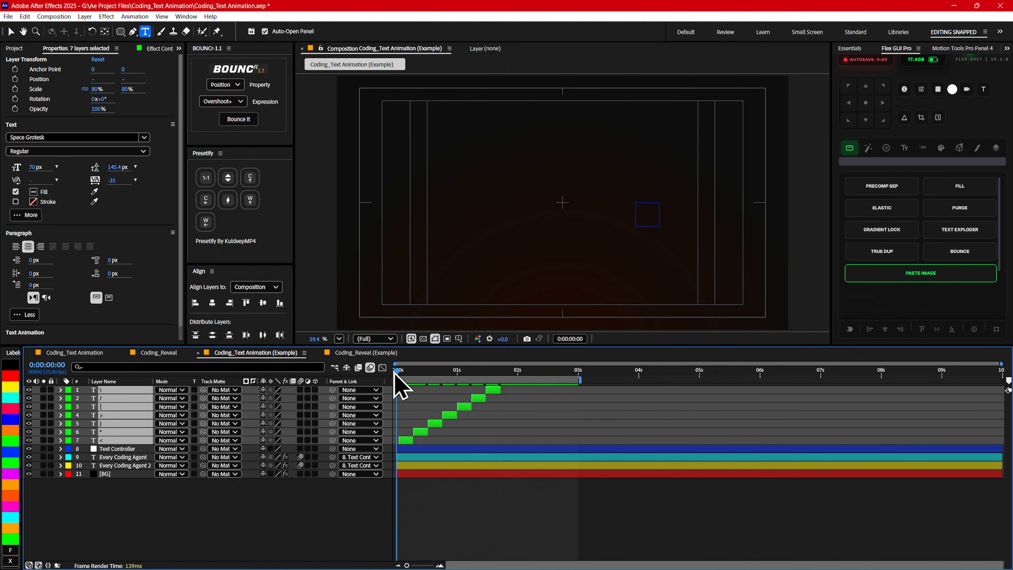
pyautogui.moveTo(396, 370)
pyautogui.mouseDown()
pyautogui.moveTo(480, 367)
pyautogui.moveTo(397, 369)
pyautogui.mouseUp()
pyautogui.click(109, 529)
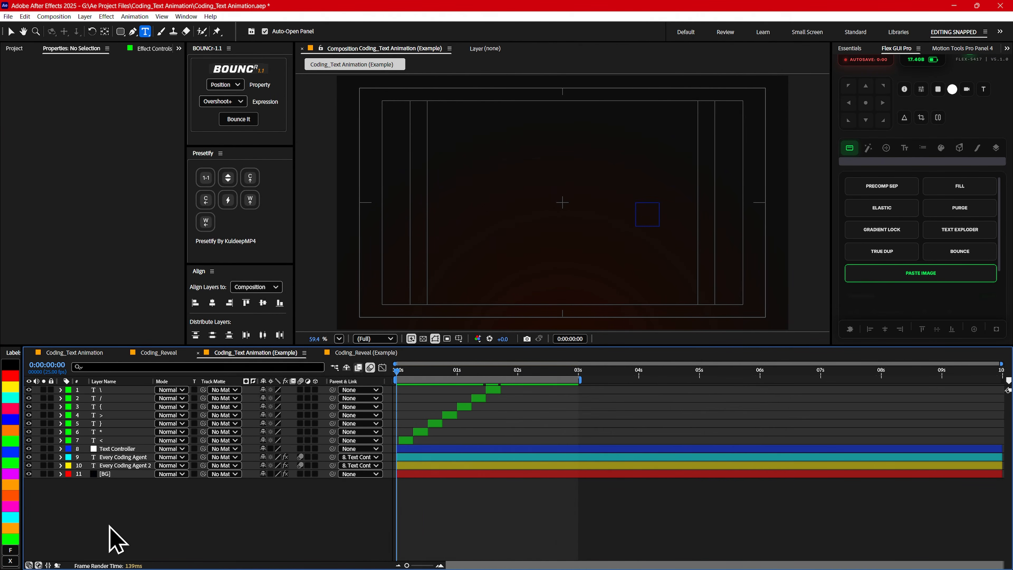
# Apply Deep Glow 2 to the "<" layer and set its Radius to 400.
pyautogui.click(104, 443)
pyautogui.hotkey('ctrl', 'space')
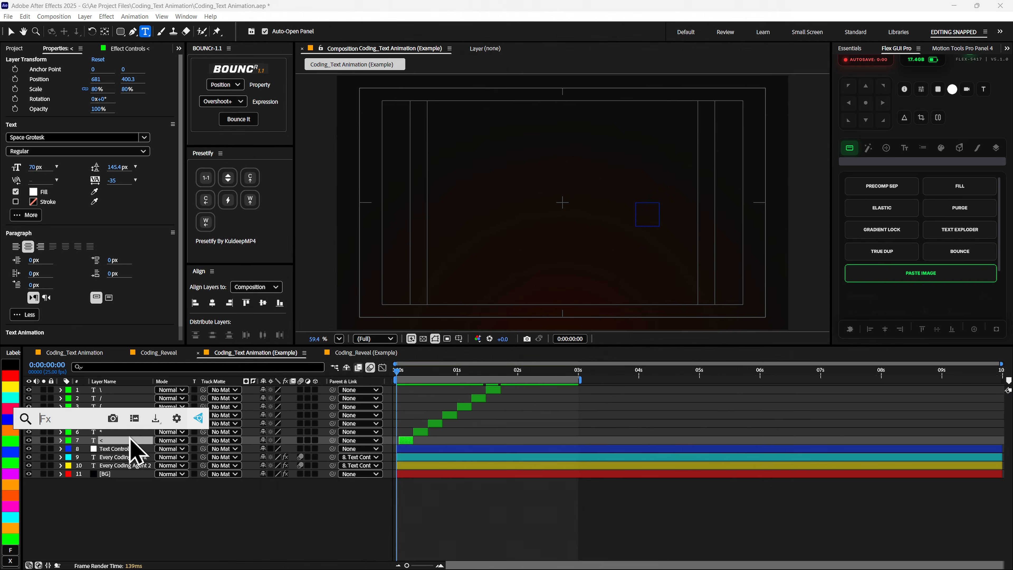
pyautogui.write('deep')
pyautogui.click(131, 447)
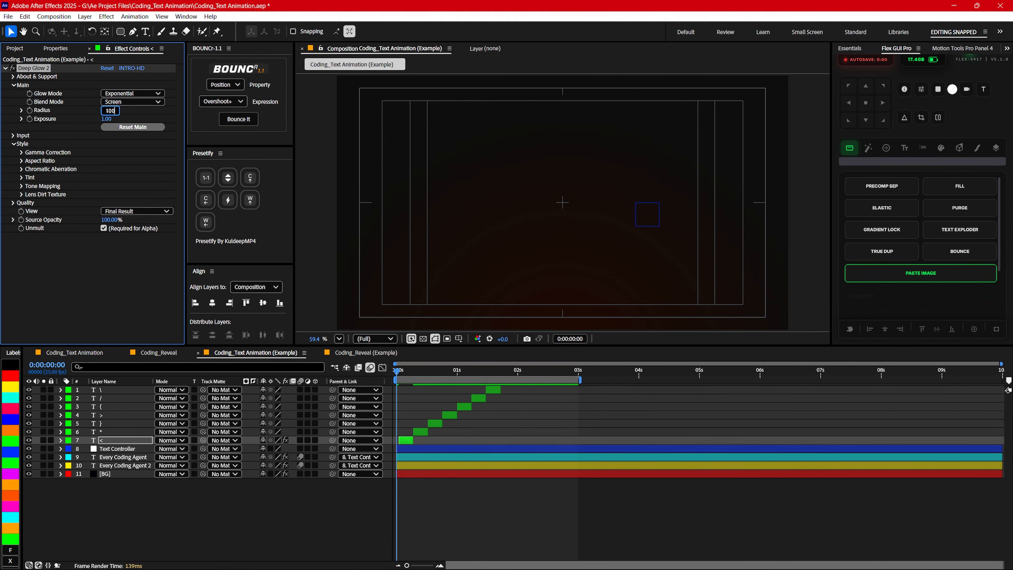
# Set the "<" layer's Deep Glow 2 Threshold to 20% and Threshold Smooth to 8%.
pyautogui.click(124, 136)
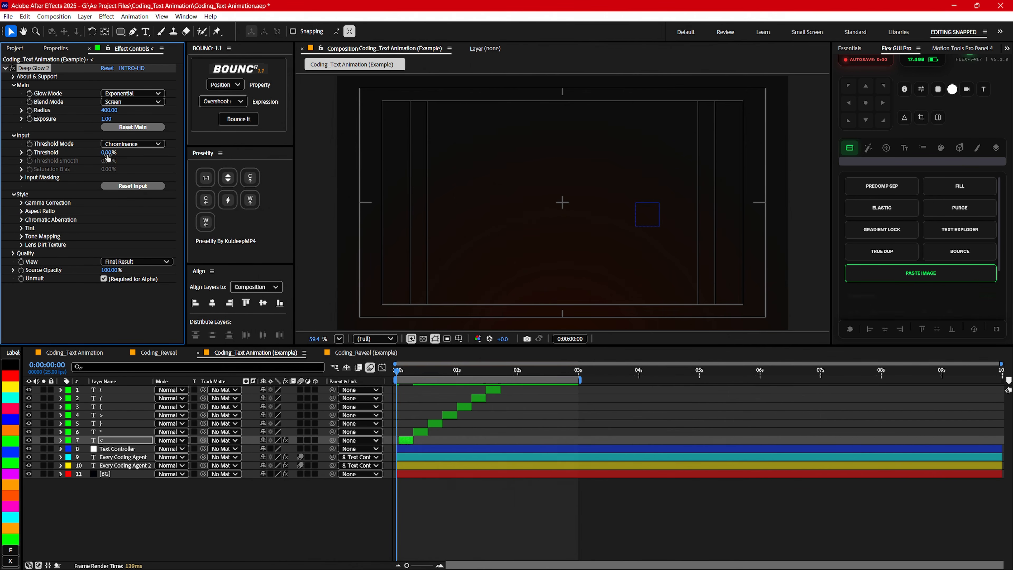
pyautogui.write('20')
pyautogui.press('Return')
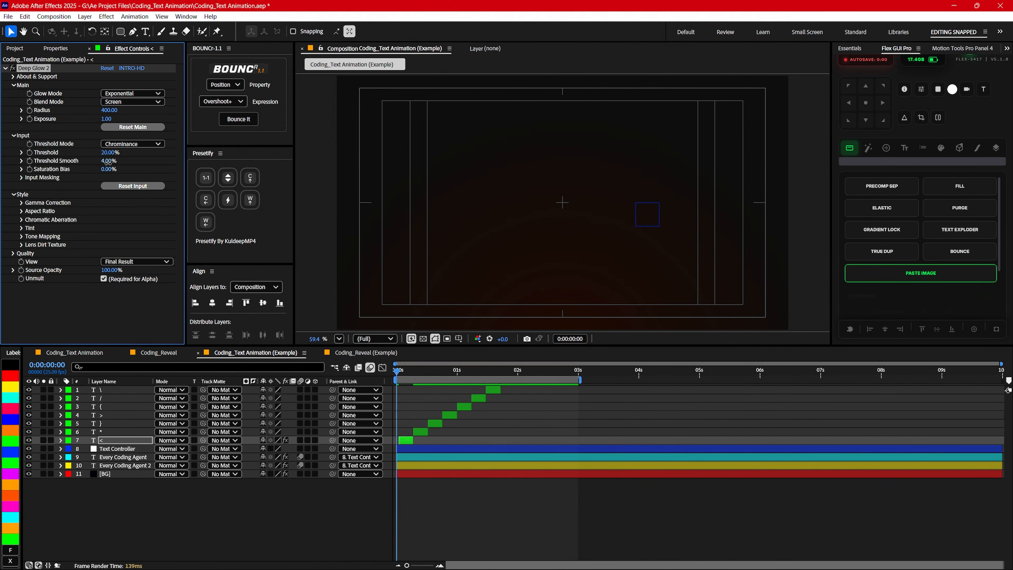
pyautogui.moveTo(110, 162); pyautogui.dragTo(104, 162)
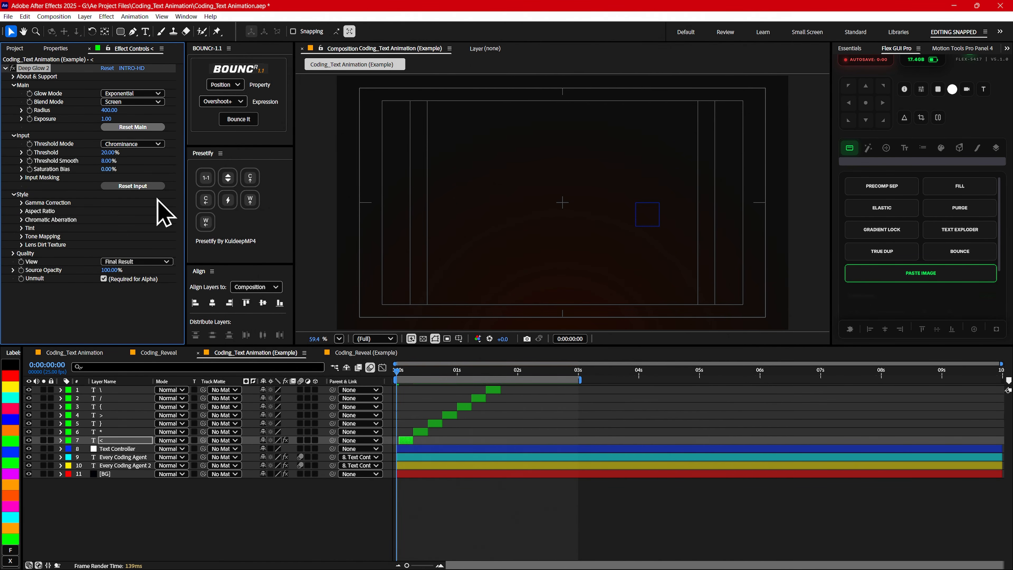
# Keyframe the "<" layer's glow Exposure at 0.1 on 0:00:00:01 and 0 on 0:00:00:07.
pyautogui.click(400, 372)
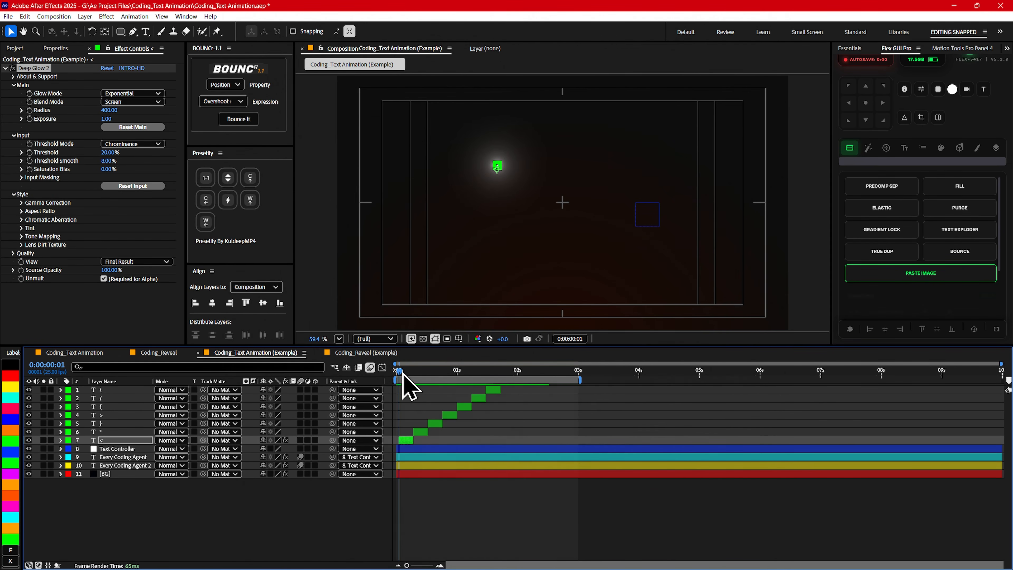
pyautogui.click(403, 371)
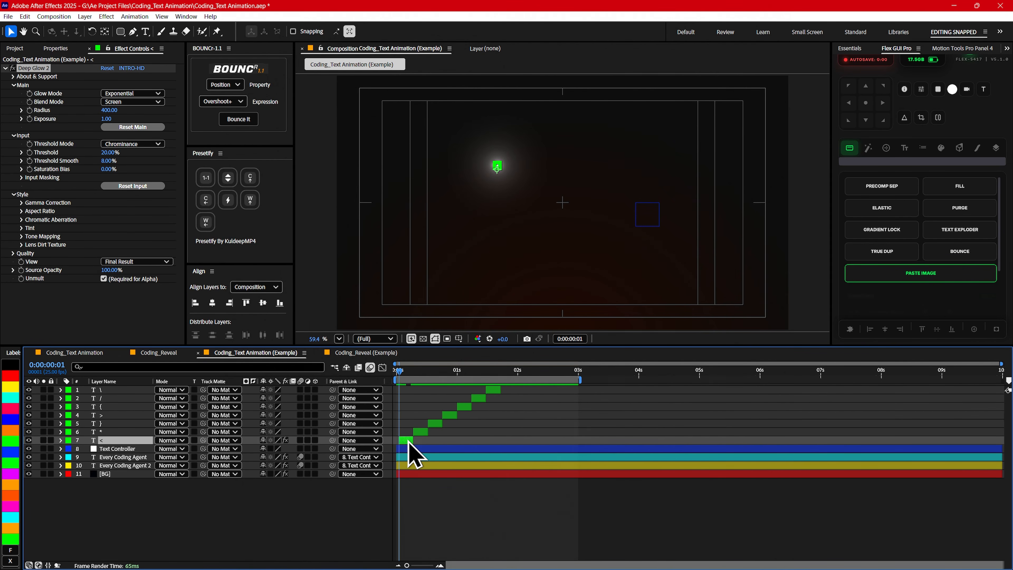
pyautogui.click(29, 119)
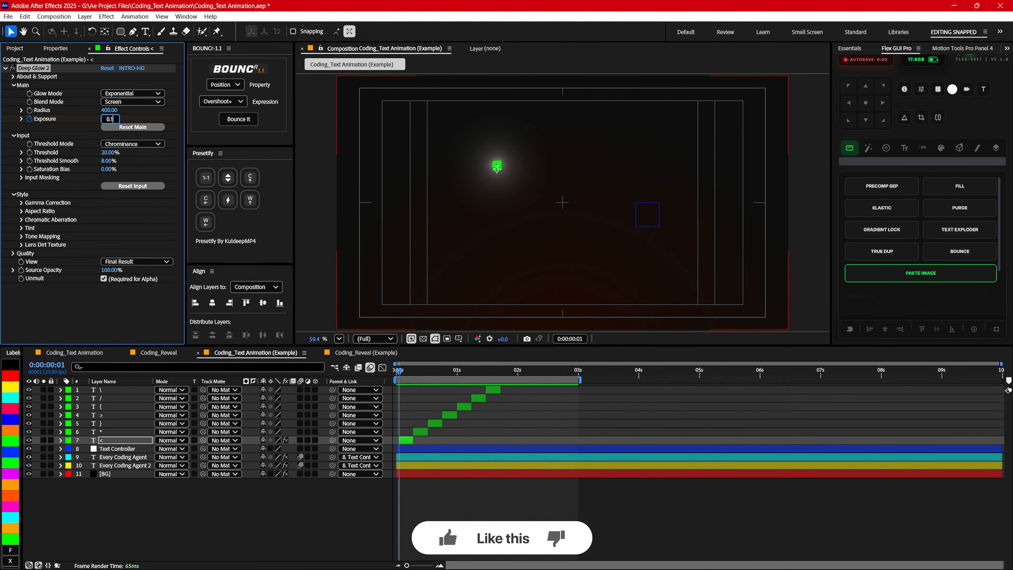
pyautogui.press('Return')
pyautogui.moveTo(399, 370); pyautogui.dragTo(414, 374)
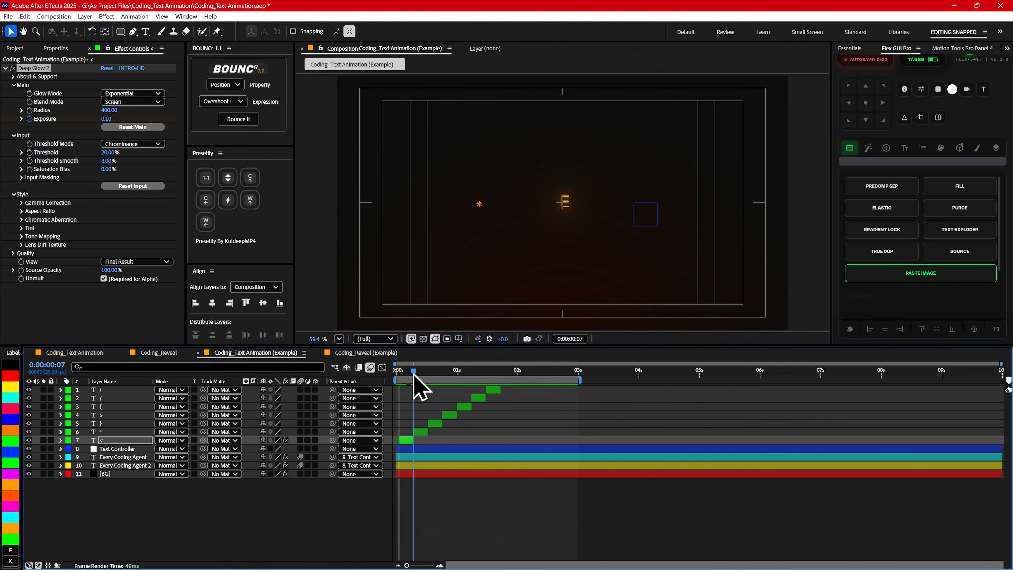
pyautogui.click(107, 120)
pyautogui.press('Return')
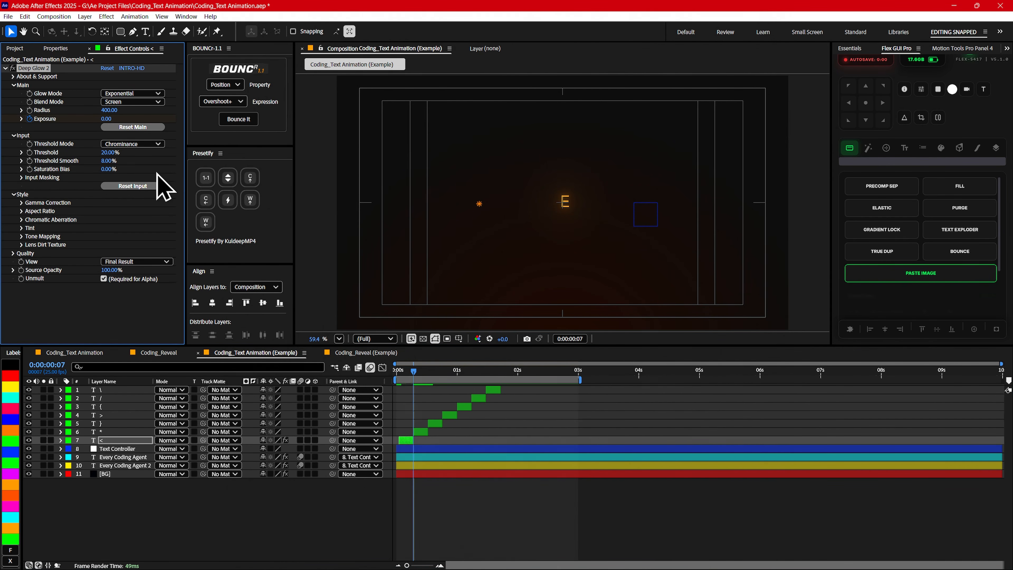
# Change the "<" layer's Exposure keyframe at 0:00:00:01 to 0.01, and return to 0:00:00:00.
pyautogui.moveTo(413, 370); pyautogui.dragTo(399, 369)
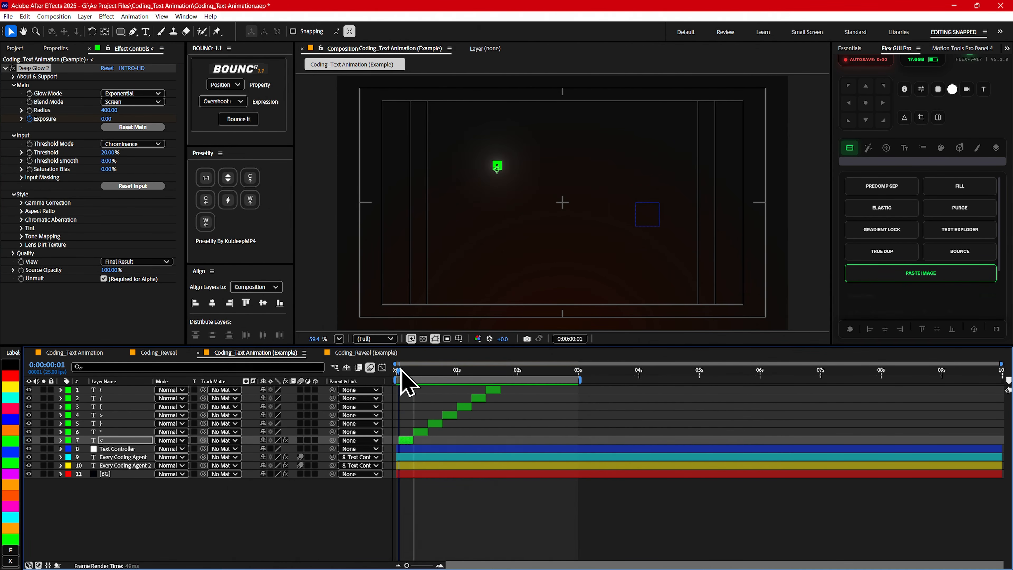
pyautogui.click(109, 118)
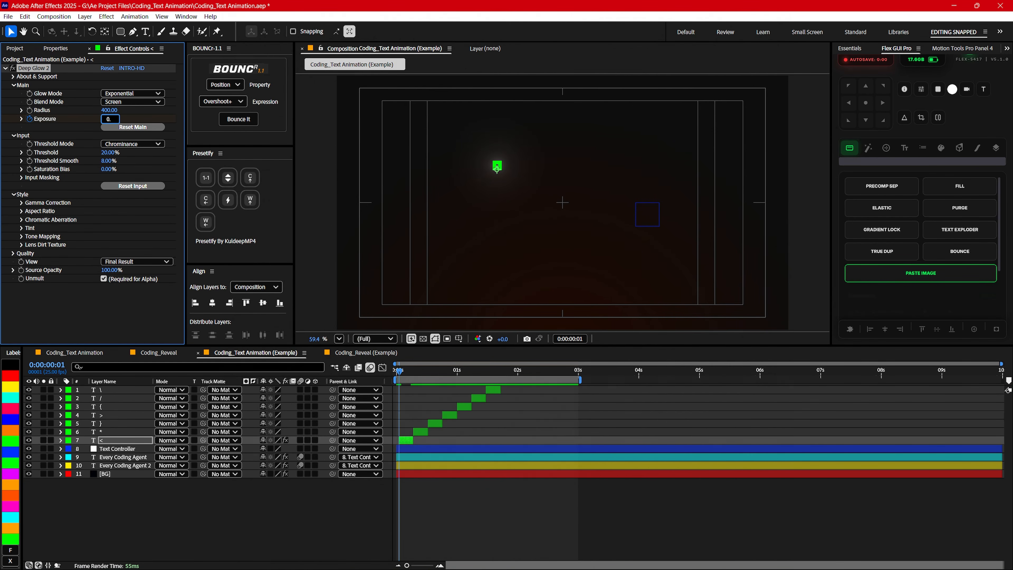
pyautogui.write('0.01')
pyautogui.press('Return')
pyautogui.moveTo(454, 370); pyautogui.dragTo(397, 370)
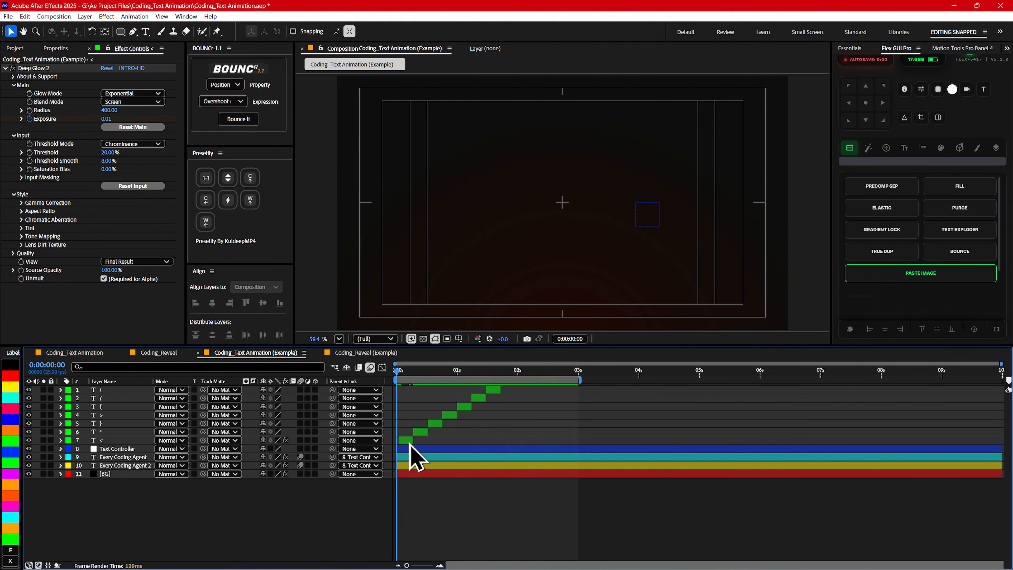
# Reveal the "<" layer's two Exposure keyframes and apply Easy Ease to them.
pyautogui.press('u')
pyautogui.moveTo(430, 456); pyautogui.dragTo(394, 463)
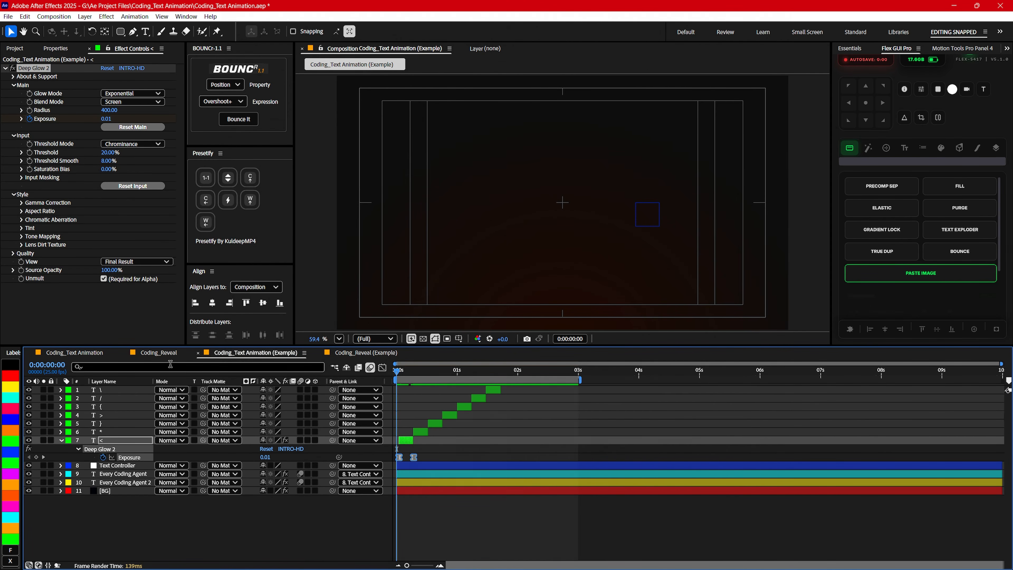
pyautogui.click(195, 407)
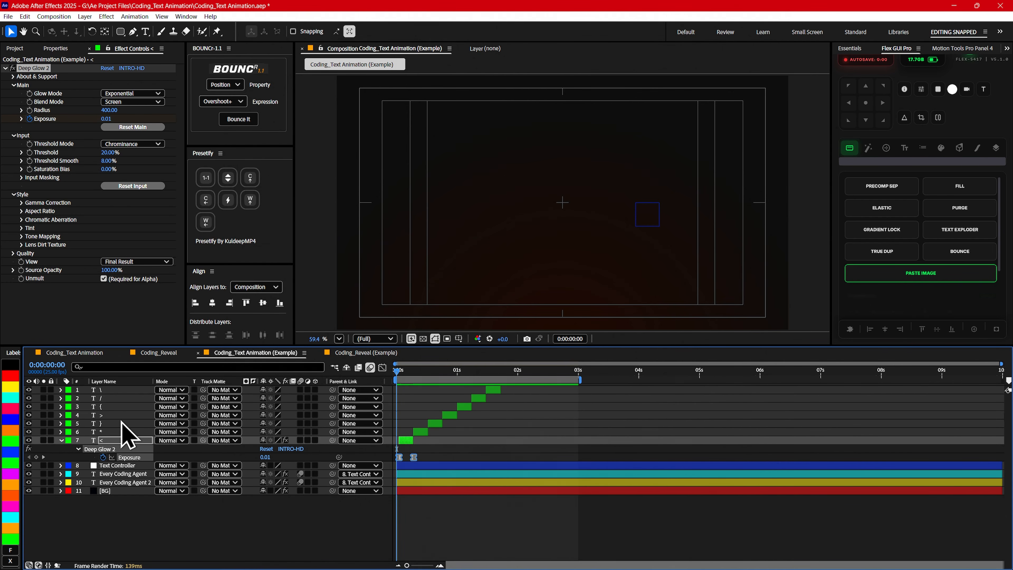
# Copy the "<" layer's Deep Glow 2 with its Exposure keyframes onto the other six symbol layers, pasting at each layer's first frame.
pyautogui.click(33, 71)
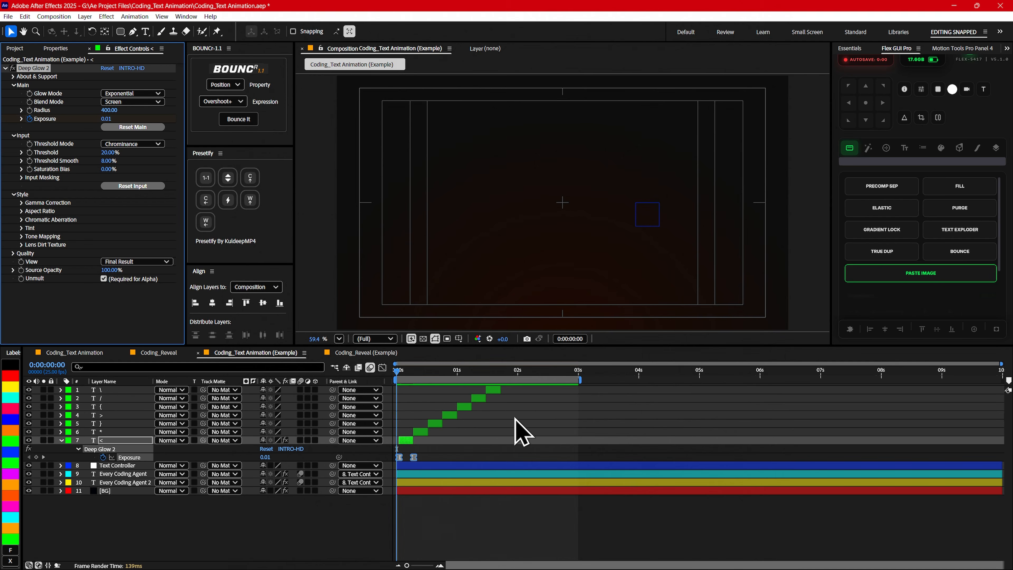
pyautogui.click(413, 372)
pyautogui.click(421, 433)
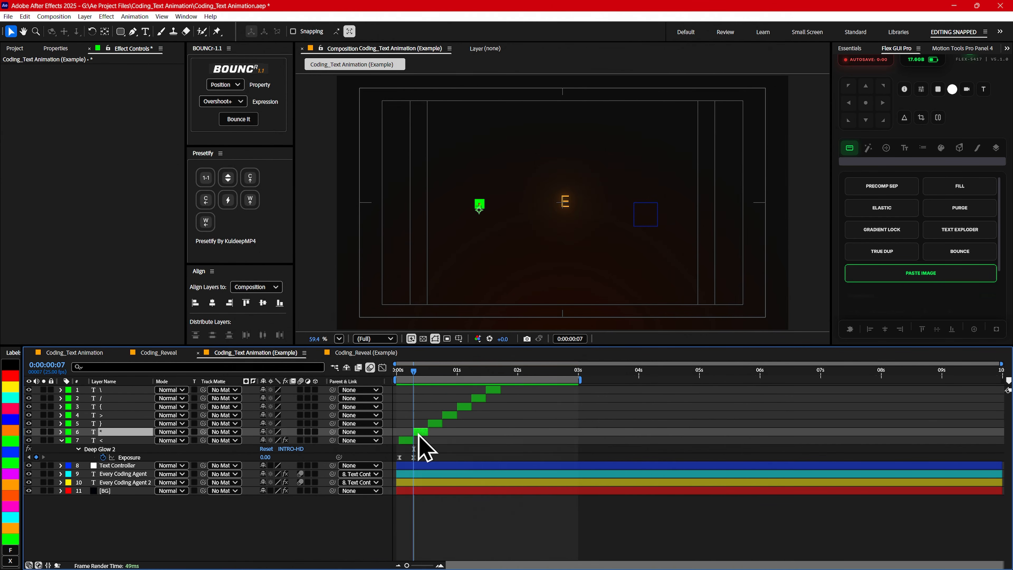
pyautogui.click(428, 372)
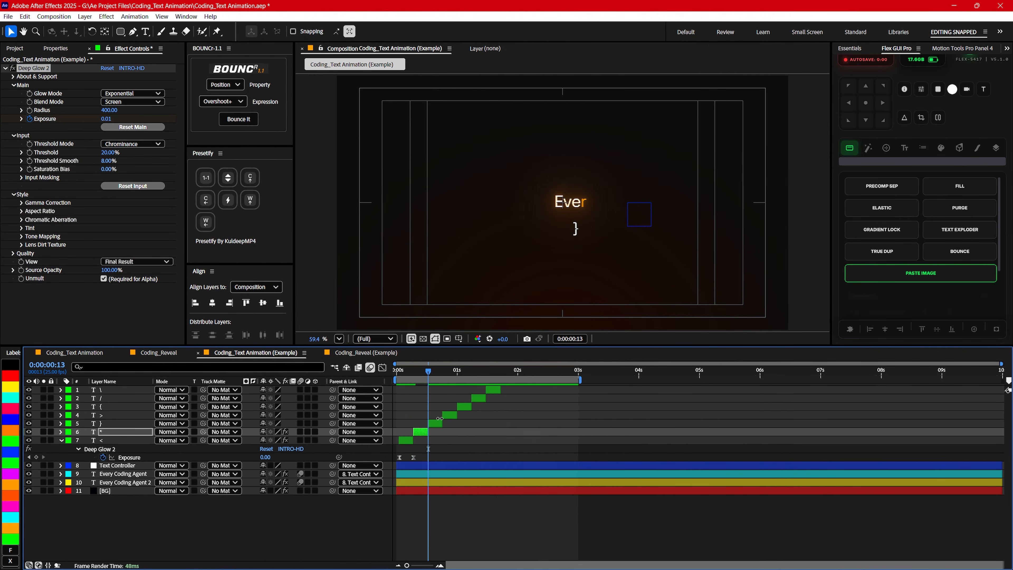
pyautogui.click(435, 423)
pyautogui.click(449, 415)
pyautogui.hotkey('ctrl', 'v')
pyautogui.click(457, 372)
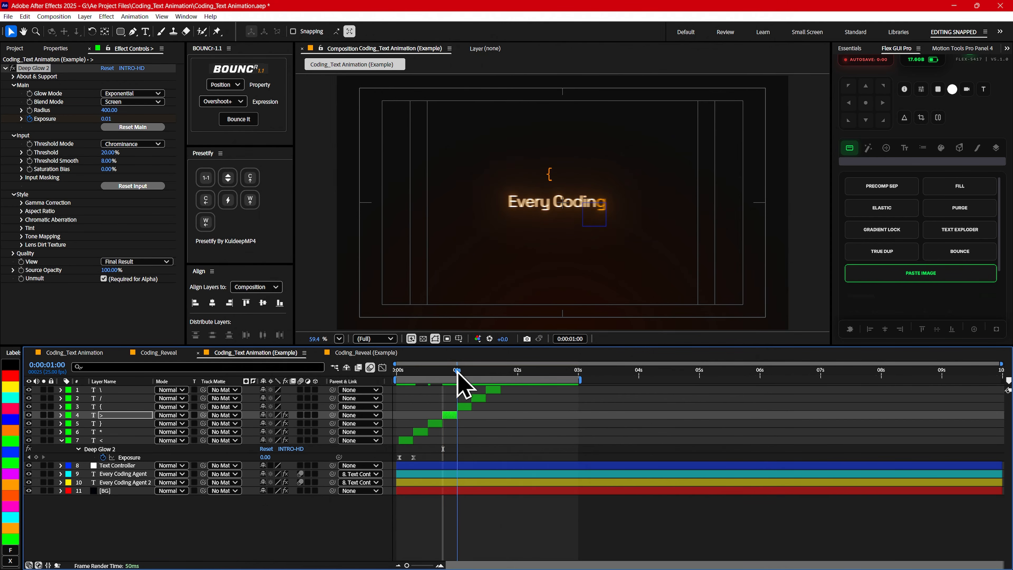
pyautogui.click(465, 406)
pyautogui.hotkey('ctrl', 'v')
pyautogui.click(472, 371)
pyautogui.click(479, 400)
# Collapse the "<" layer's keyframed properties and preview the symbols' glow fading around the text.
pyautogui.click(407, 442)
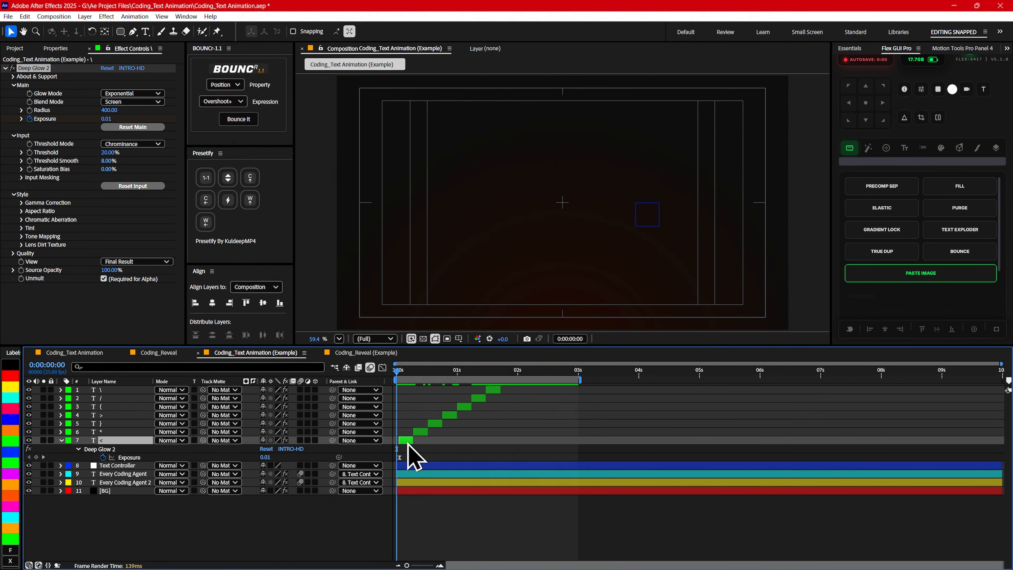
pyautogui.press('u')
pyautogui.press('space')
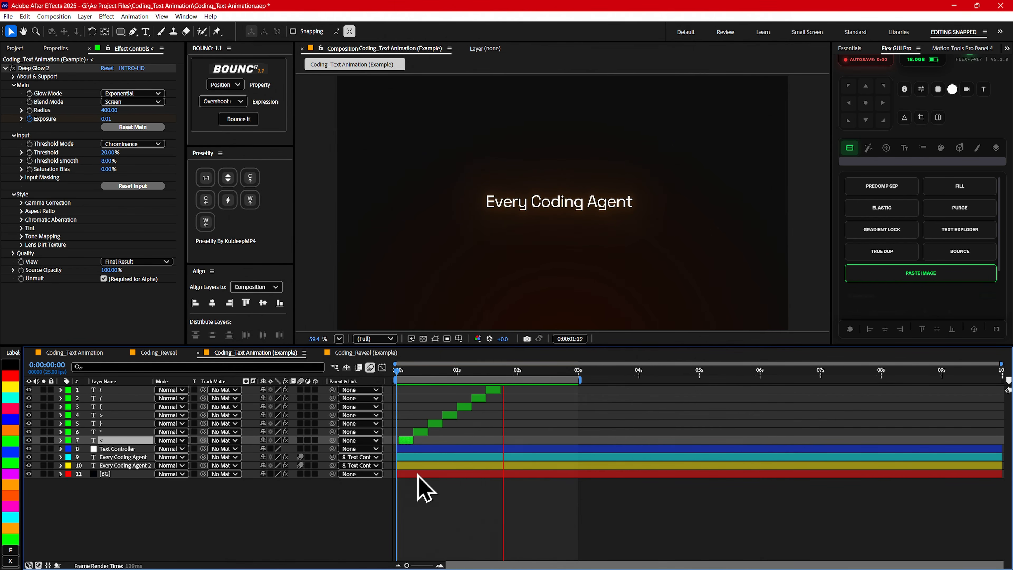
pyautogui.moveTo(441, 369); pyautogui.dragTo(419, 370)
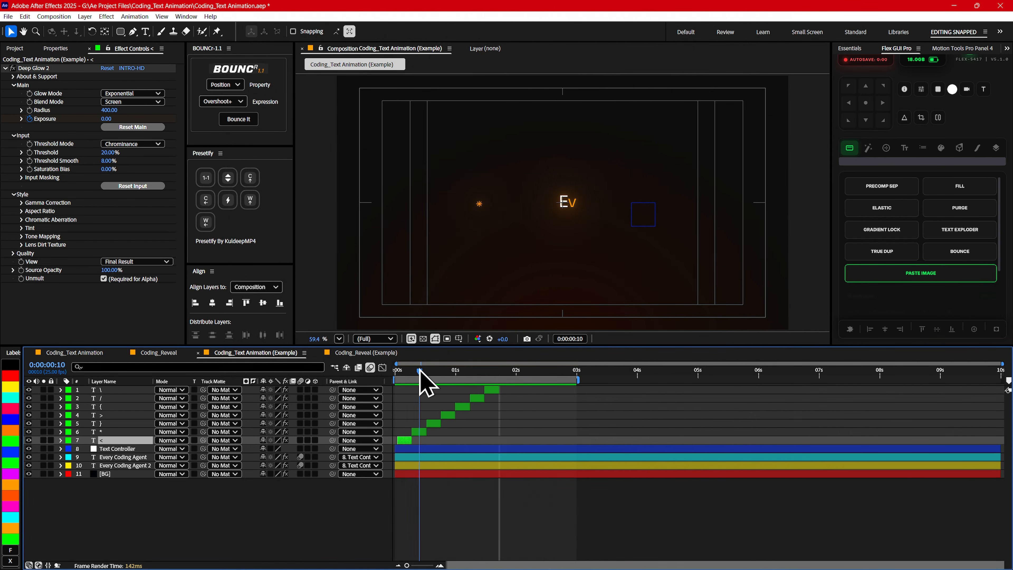
# Review the keyframed and modified properties of the "*" and "<" layers, and the effects on the Every Coding Agent layer.
pyautogui.click(419, 432)
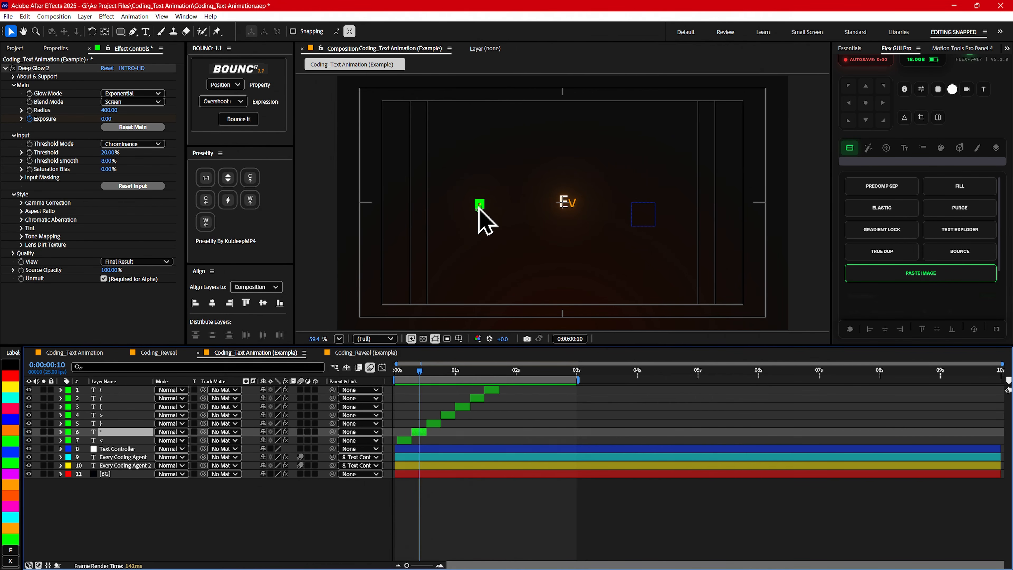
pyautogui.press('Home')
pyautogui.keyDown('ctrl'); pyautogui.click(113, 440); pyautogui.keyUp('ctrl')
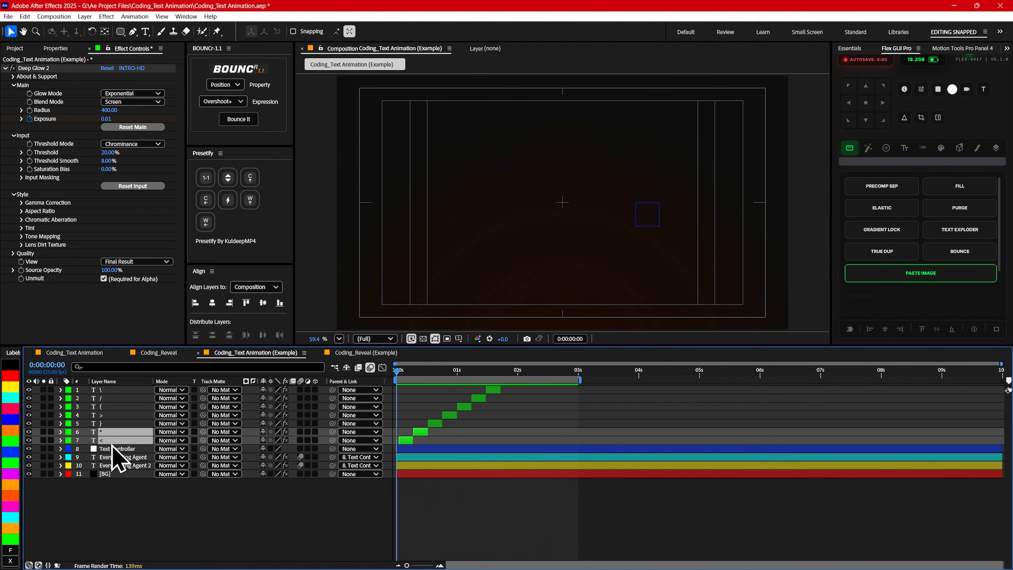
pyautogui.press('u')
pyautogui.press('u')
pyautogui.press('u')
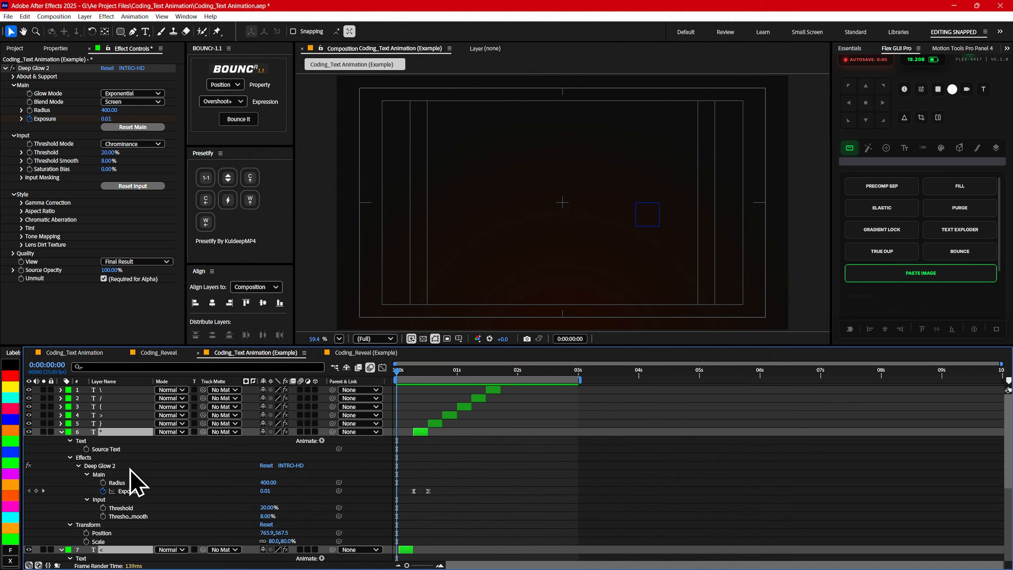
pyautogui.press('u')
pyautogui.click(118, 458)
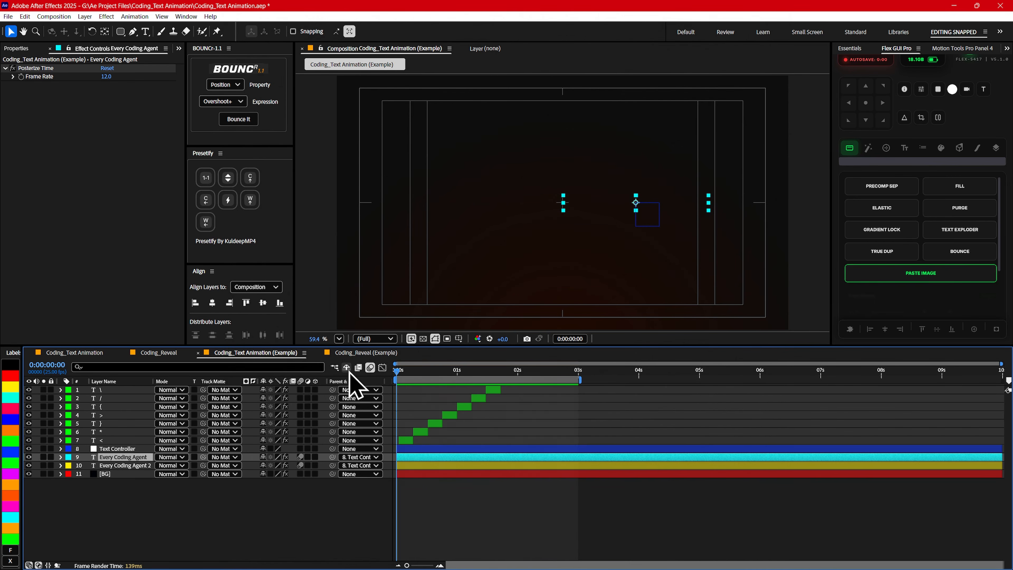
# End the work area at 0:00:02:00 and preview the full text animation from the start.
pyautogui.click(518, 371)
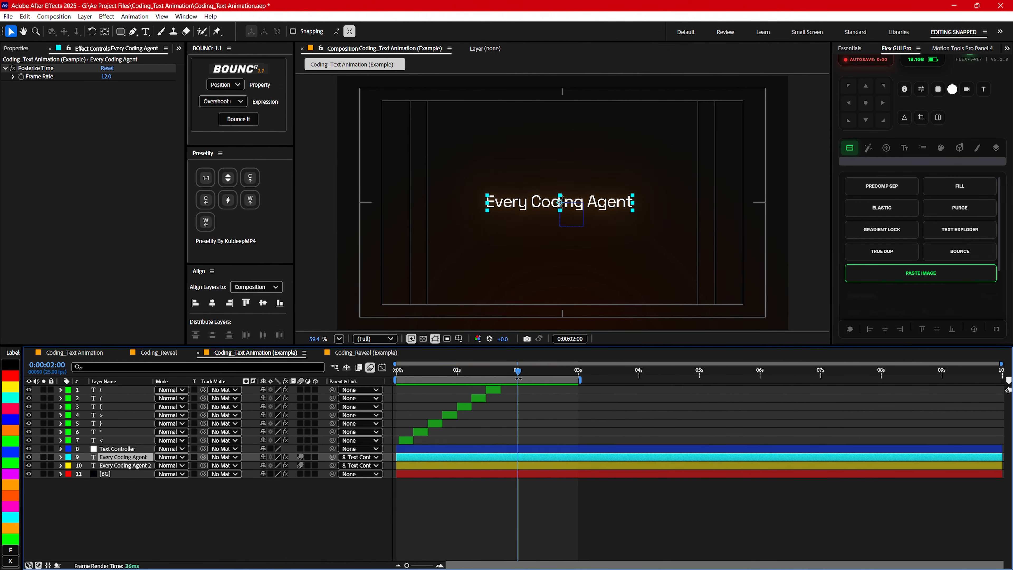
pyautogui.press('n')
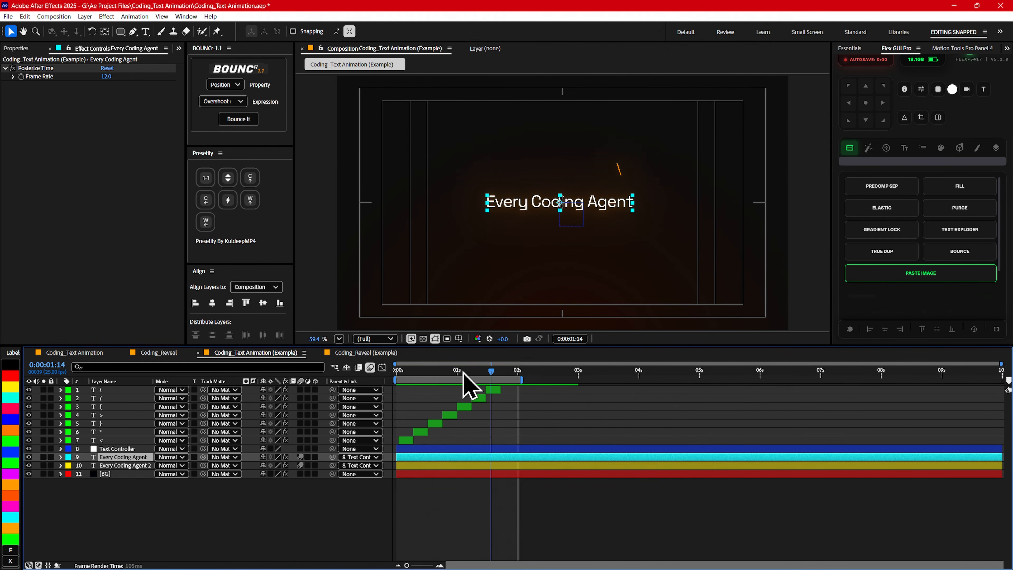
pyautogui.press('Home')
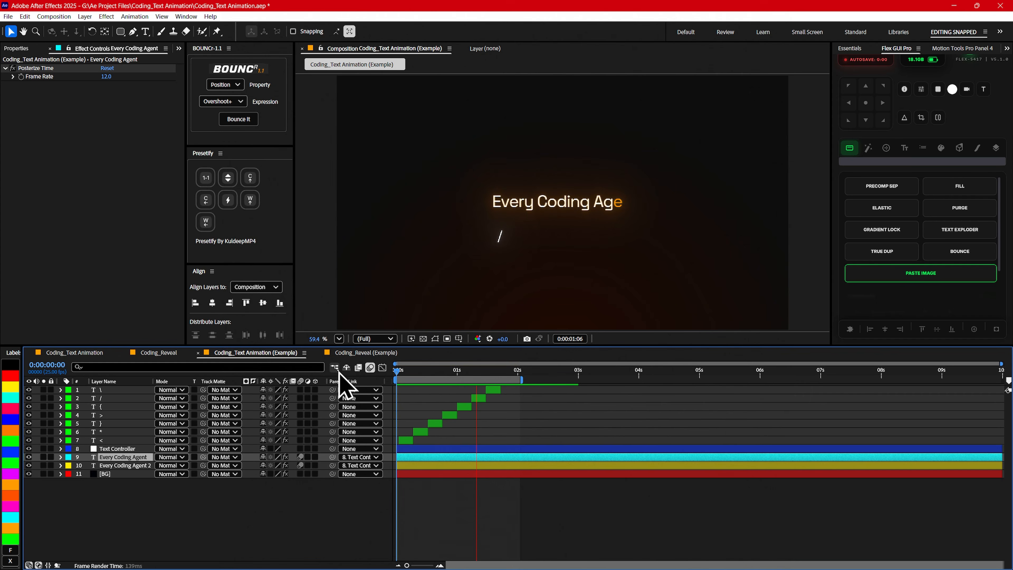
pyautogui.press('space')
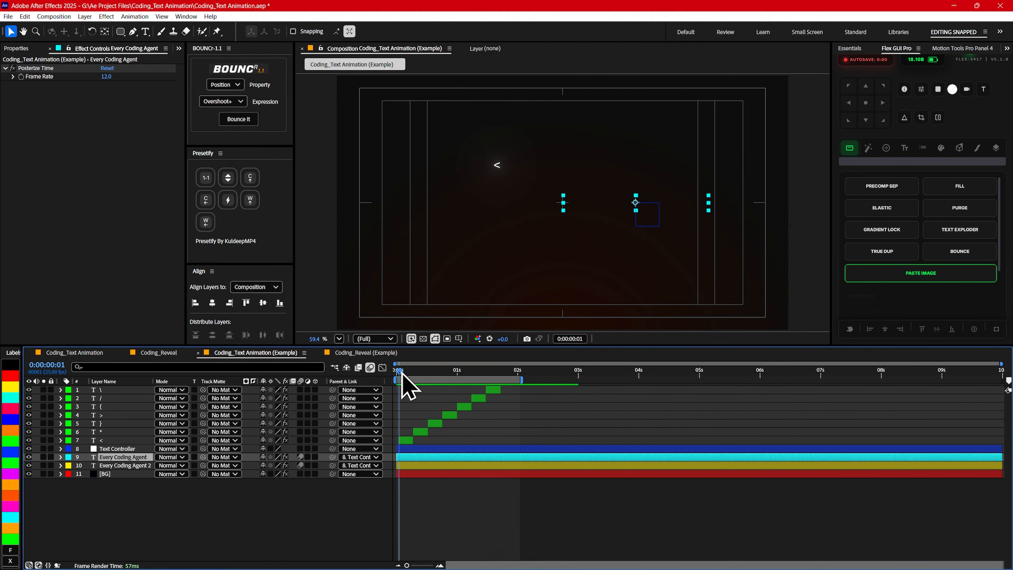
# Open the Coding_Reveal (Example) composition.
pyautogui.click(370, 353)
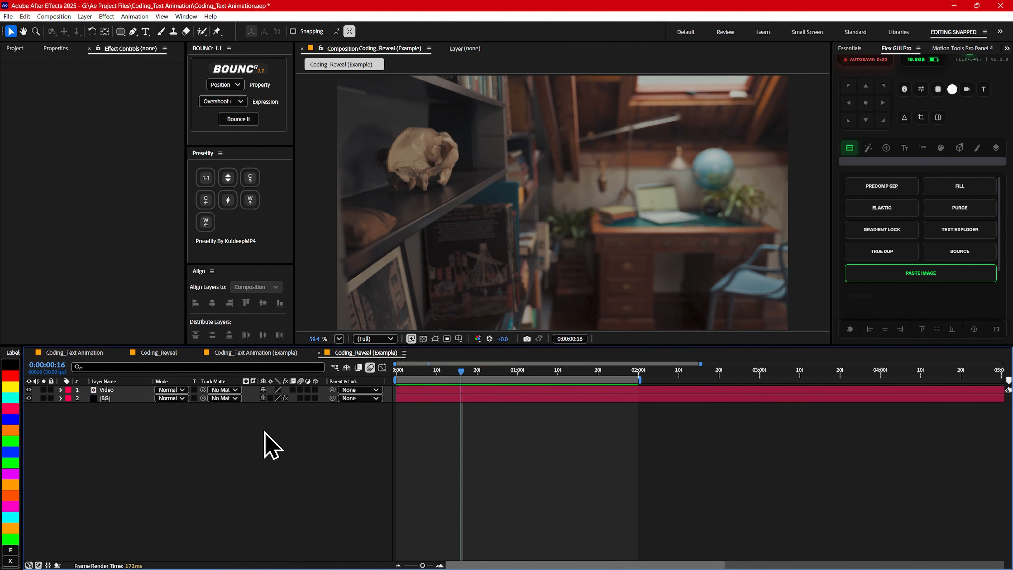
# Draw a rounded rectangle about 1250 by 829 px over the middle of the video as a new shape layer.
pyautogui.click(84, 16)
pyautogui.click(57, 79)
pyautogui.click(120, 31)
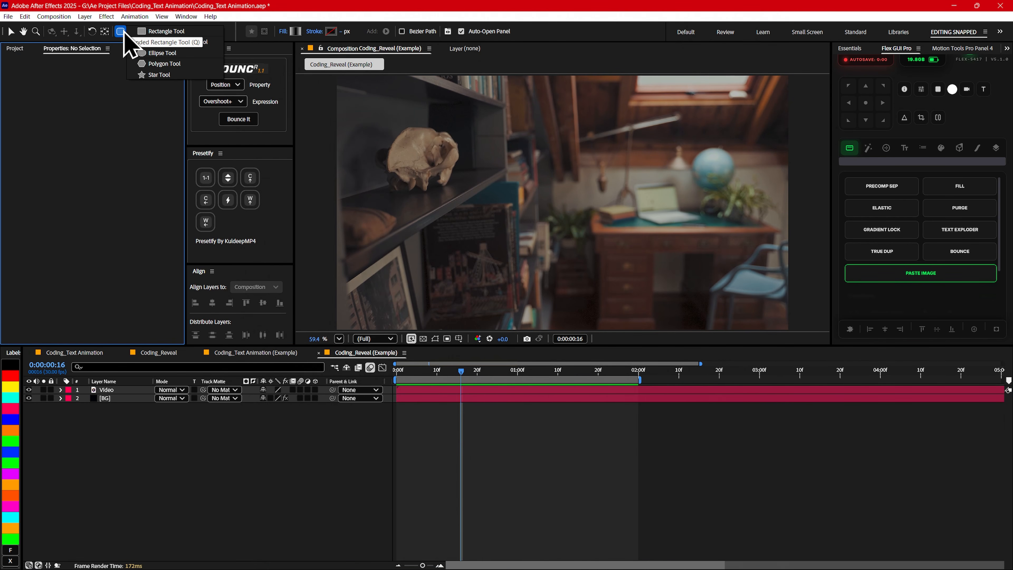
pyautogui.click(176, 42)
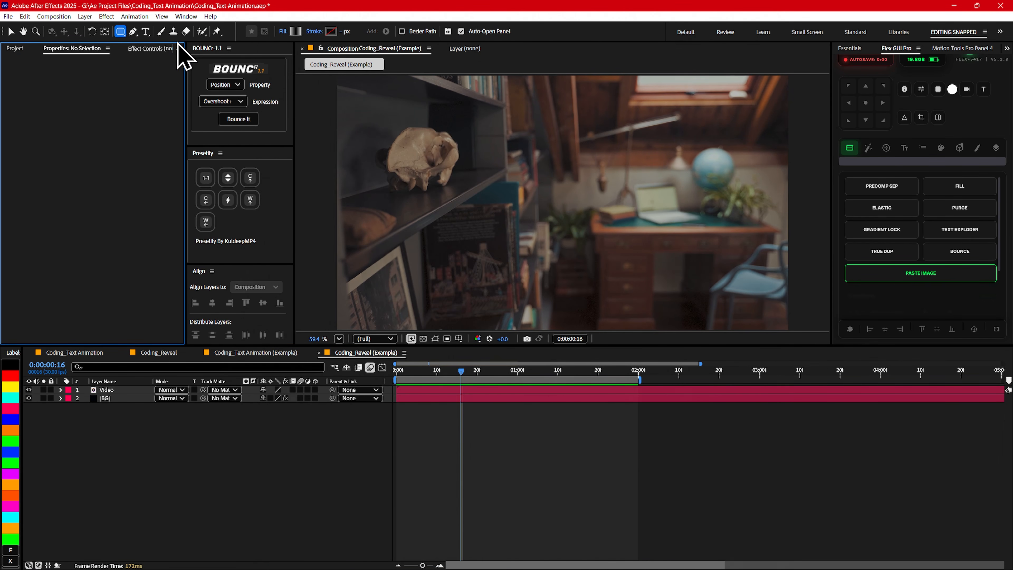
pyautogui.moveTo(431, 120)
pyautogui.mouseDown()
pyautogui.moveTo(686, 255)
pyautogui.moveTo(737, 300)
pyautogui.moveTo(727, 286)
pyautogui.moveTo(726, 315)
pyautogui.mouseUp()
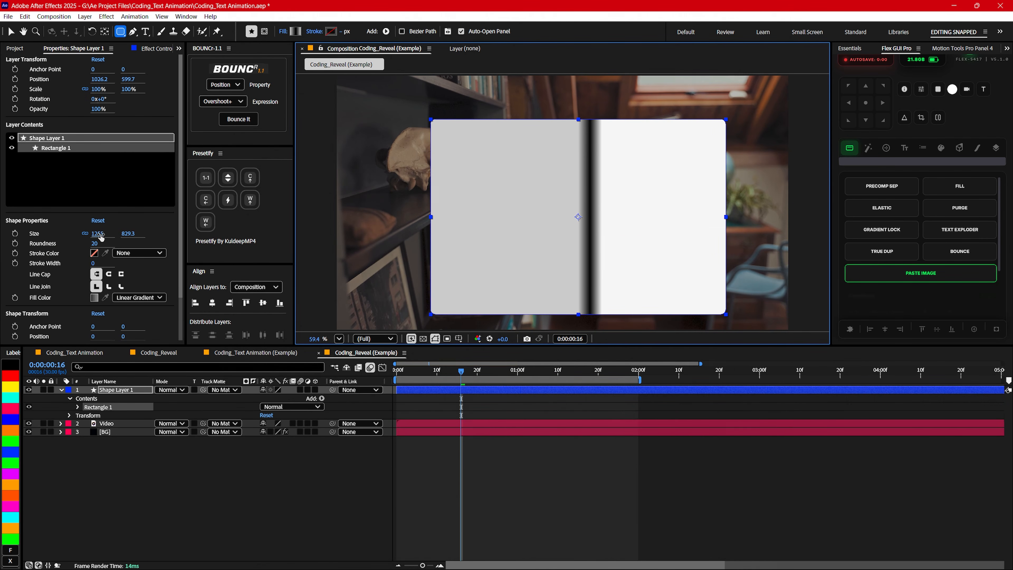
# Unlink the rectangle's size dimensions and set its size to 1200 by 800 with a roundness of 30.
pyautogui.click(85, 233)
pyautogui.click(98, 234)
pyautogui.write('120')
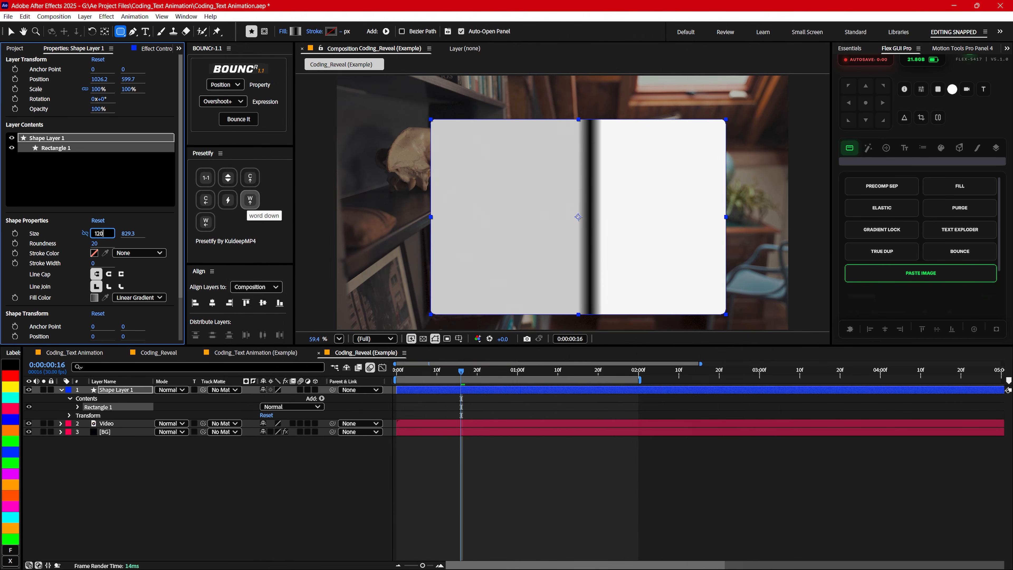
pyautogui.write('0')
pyautogui.press('Return')
pyautogui.click(139, 234)
pyautogui.write('7')
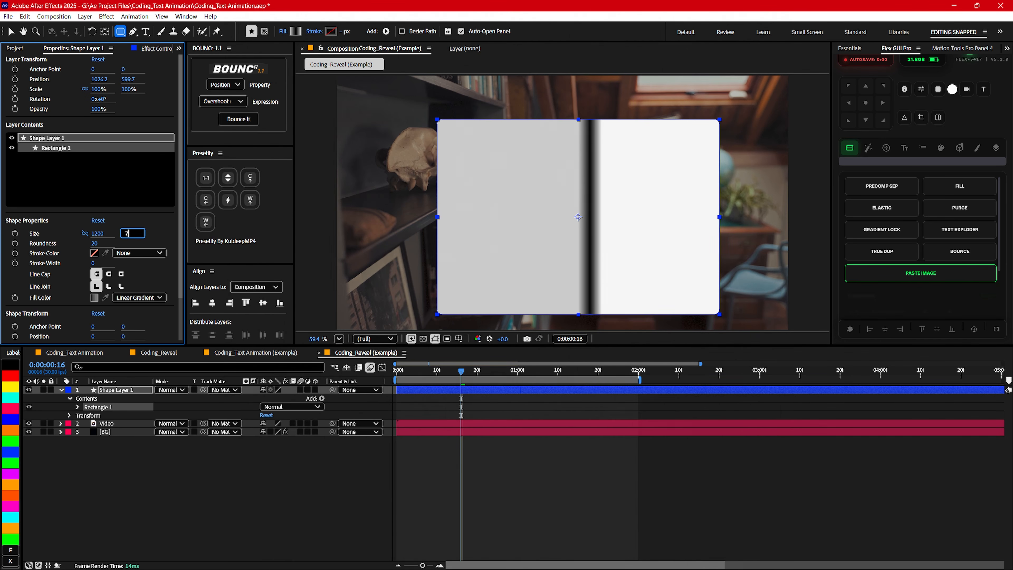
pyautogui.write('00')
pyautogui.press('Return')
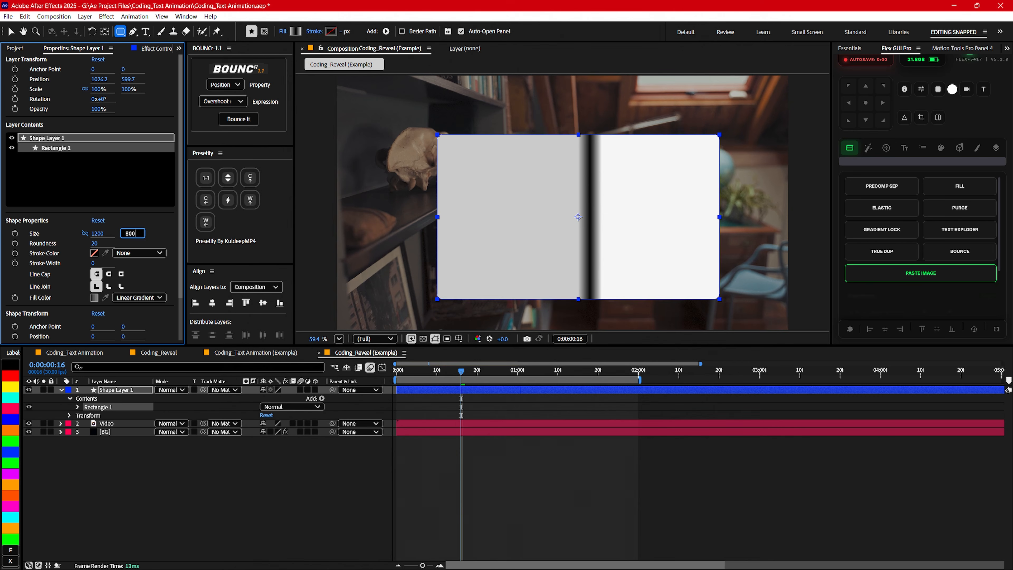
pyautogui.press('Return')
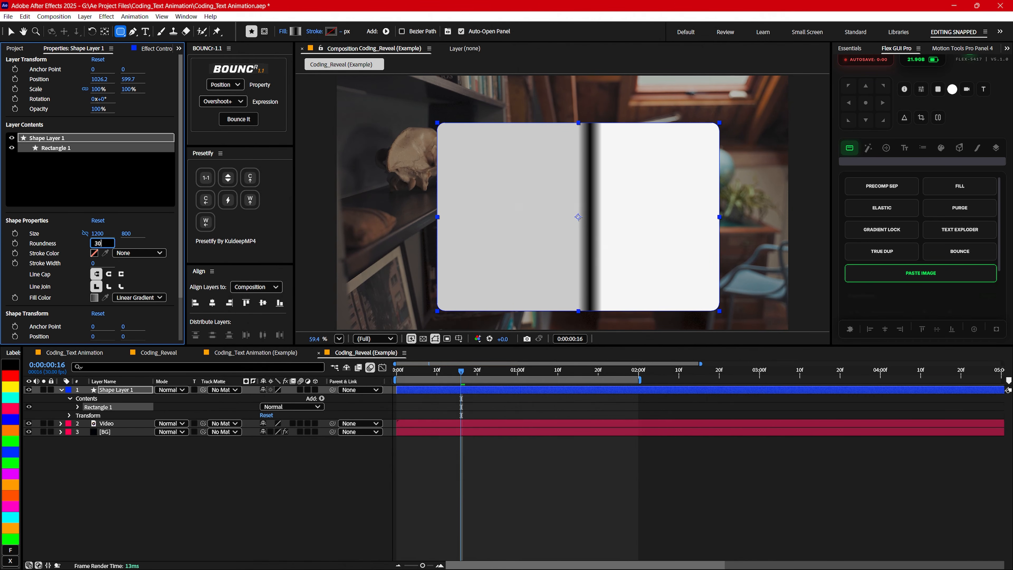
# Centre the rectangle layer horizontally and vertically in the composition.
pyautogui.click(400, 373)
pyautogui.click(212, 303)
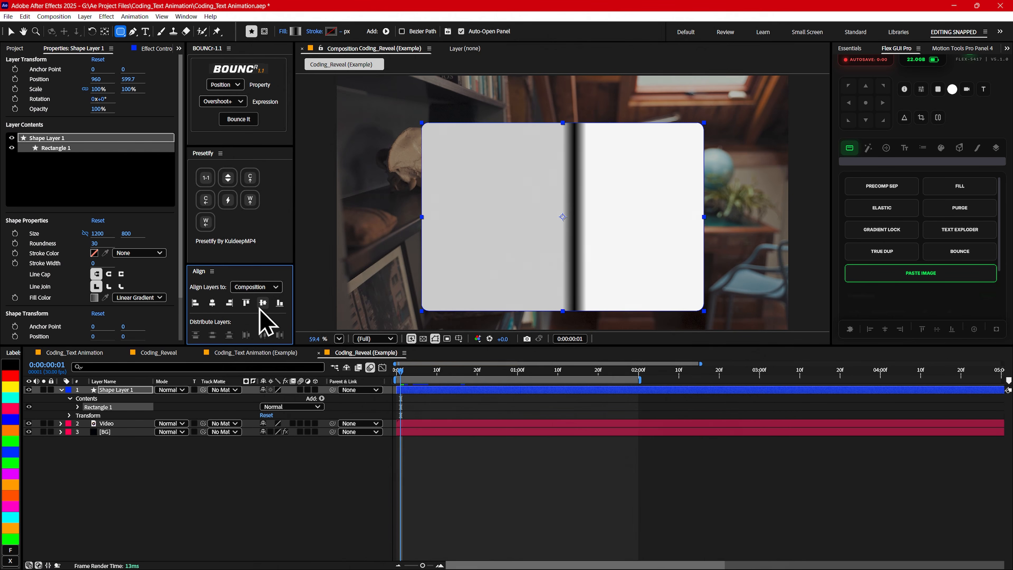
pyautogui.click(263, 302)
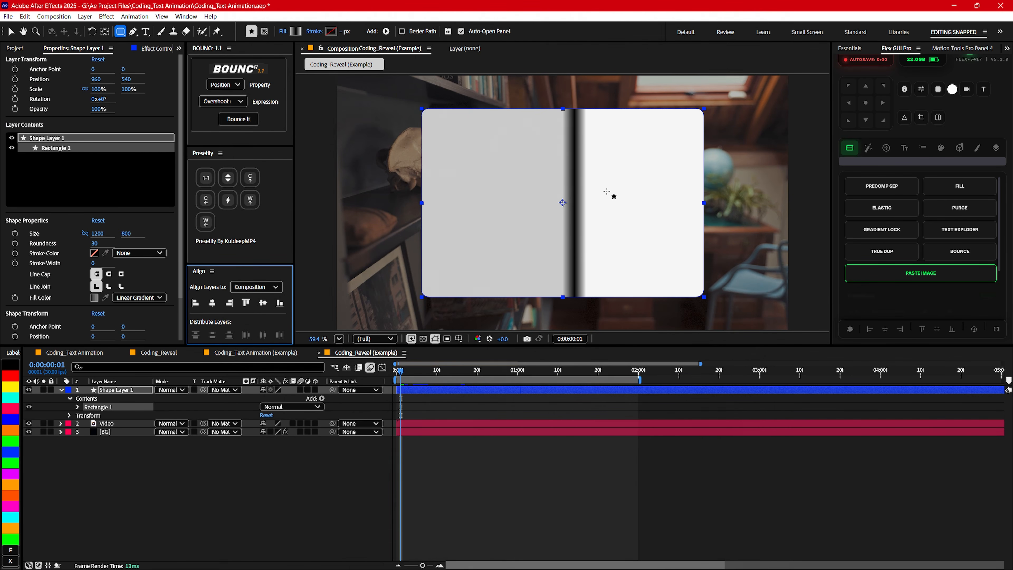
# Change the rectangle's fill from linear gradient to solid white.
pyautogui.click(295, 32)
pyautogui.press('Return')
pyautogui.click(294, 27)
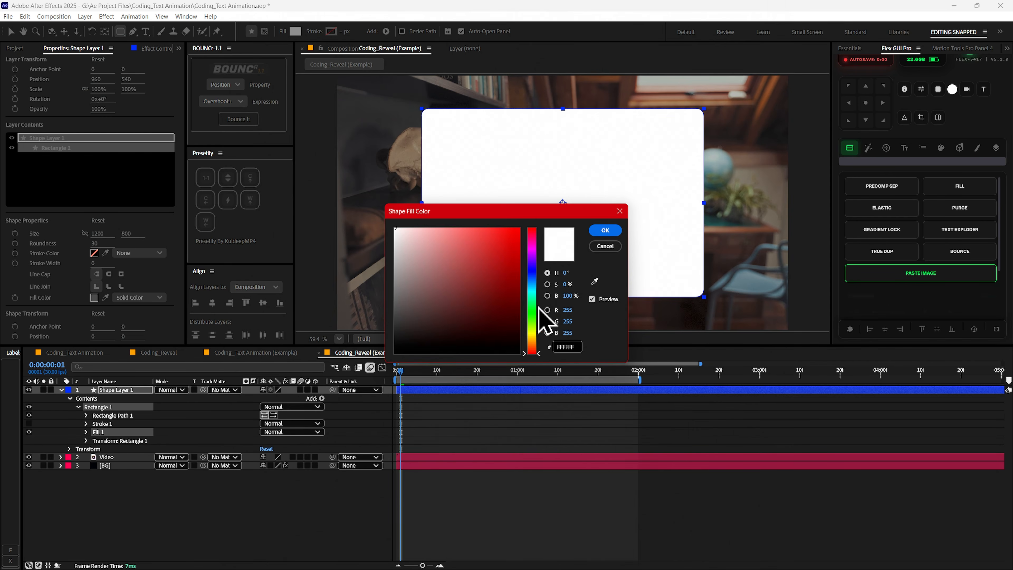
pyautogui.moveTo(468, 260); pyautogui.dragTo(350, 194)
pyautogui.click(599, 232)
# Rename the rectangle's shape layer as Main_Shape.
pyautogui.click(111, 388)
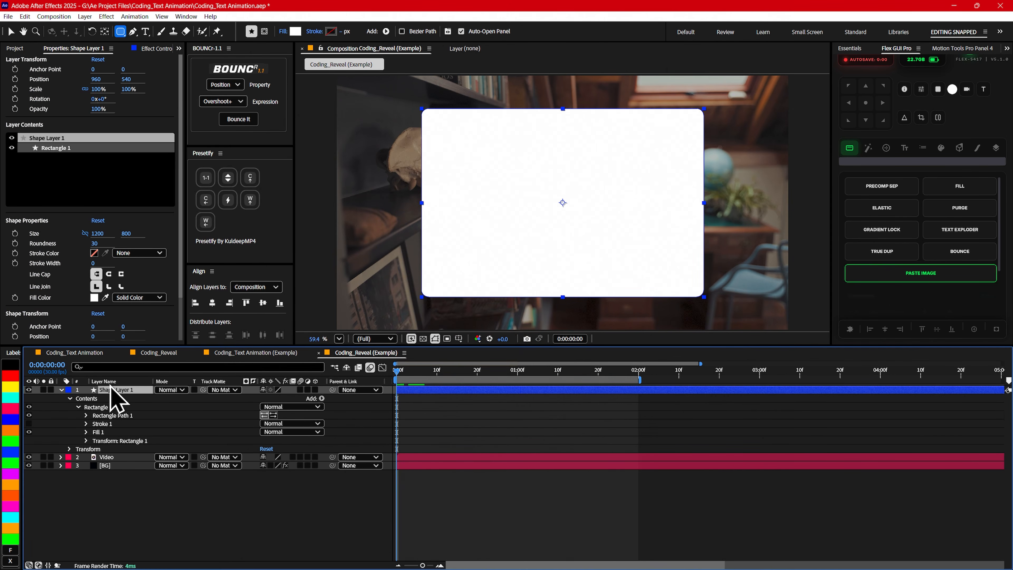
pyautogui.press('Return')
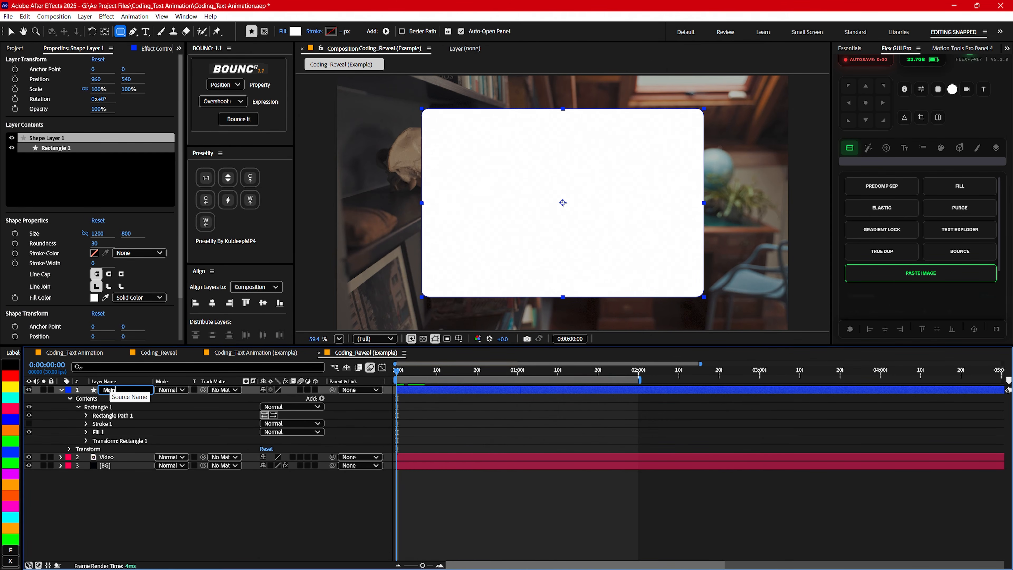
pyautogui.write('Main_Shape')
pyautogui.press('Return')
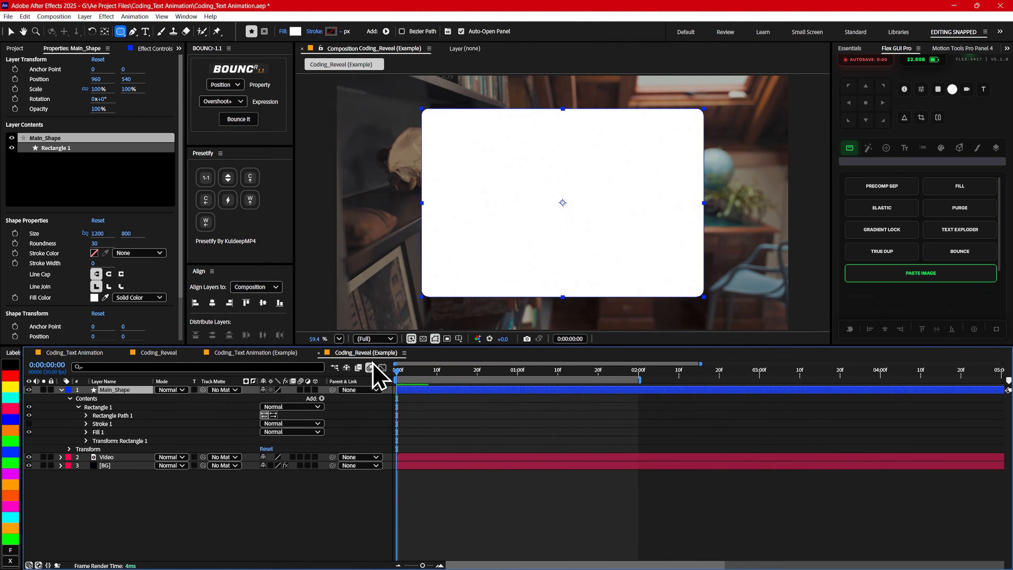
# Keyframe Main_Shape's Scale and Opacity at 100% and move both keyframes to 0:00:01:00.
pyautogui.click(371, 368)
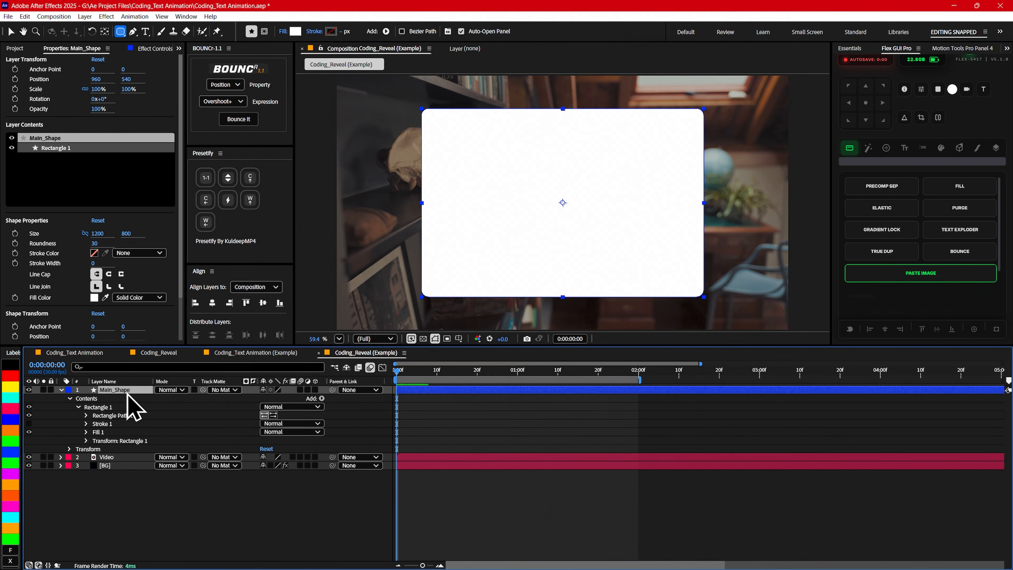
pyautogui.press('s')
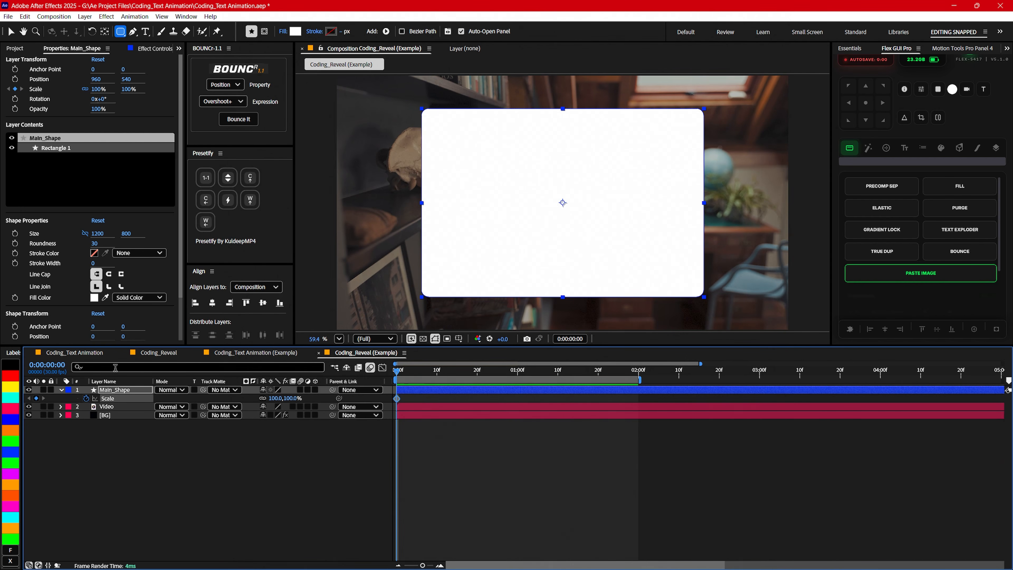
pyautogui.press('t')
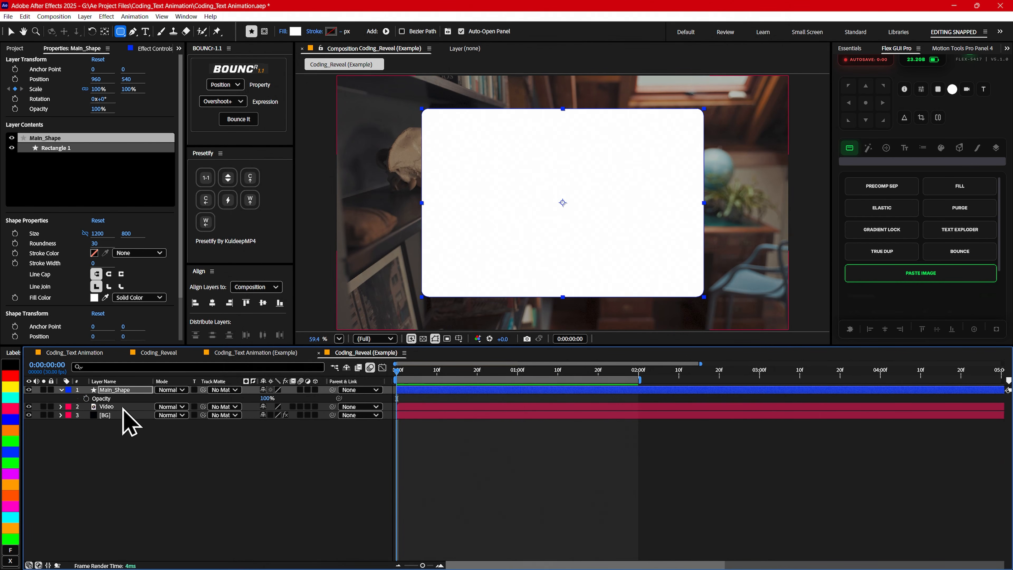
pyautogui.click(87, 399)
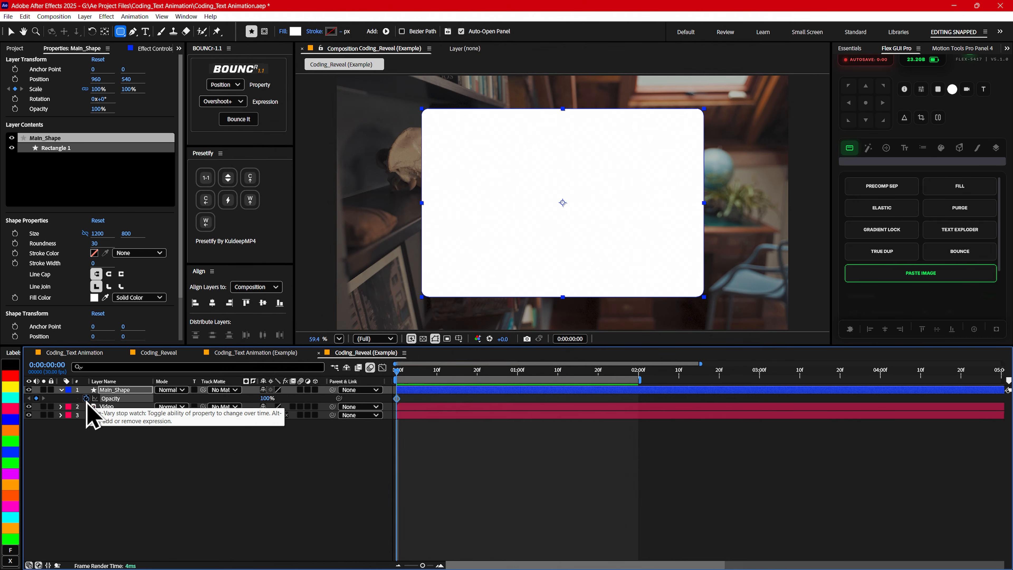
pyautogui.hotkey('shift', 's')
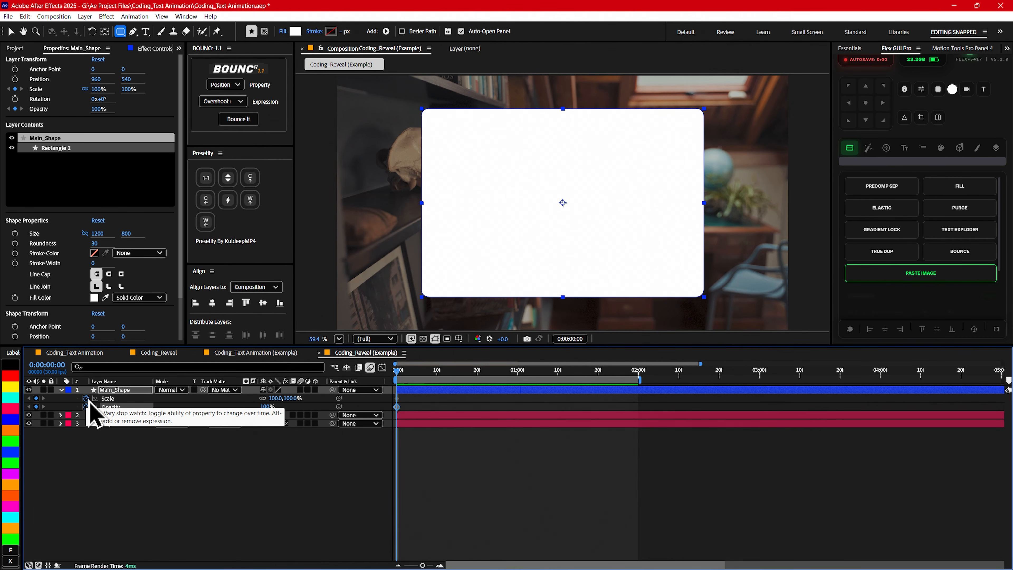
pyautogui.moveTo(403, 401); pyautogui.dragTo(517, 405)
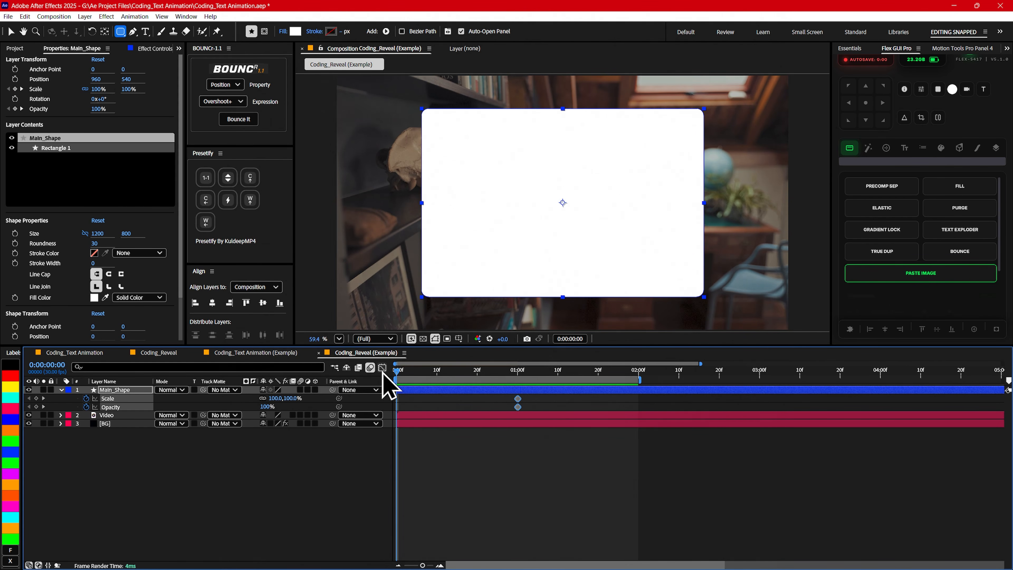
# Set Main_Shape's Scale to 70% and Opacity to 0% at 0:00:00:00.
pyautogui.click(277, 399)
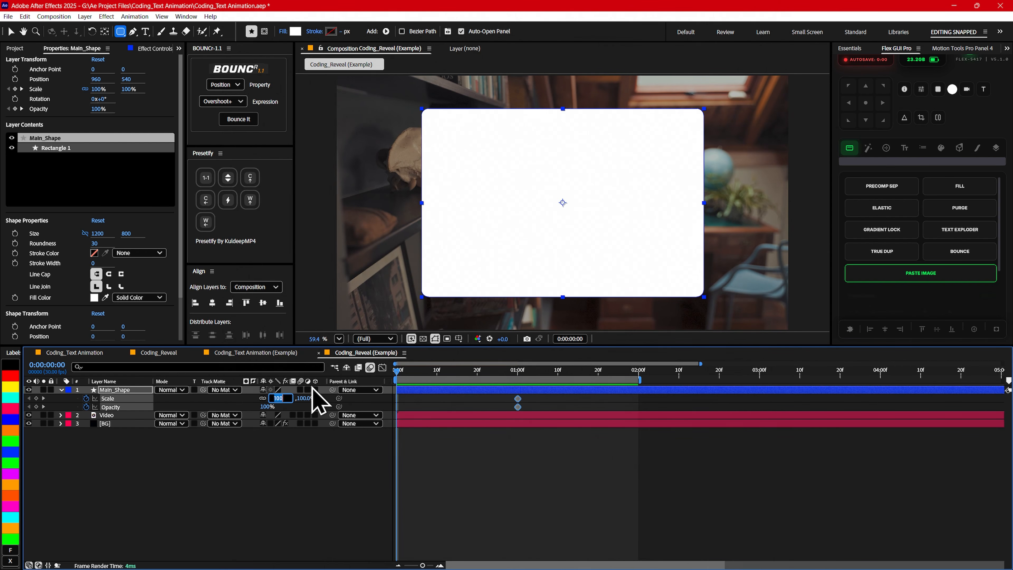
pyautogui.press('Return')
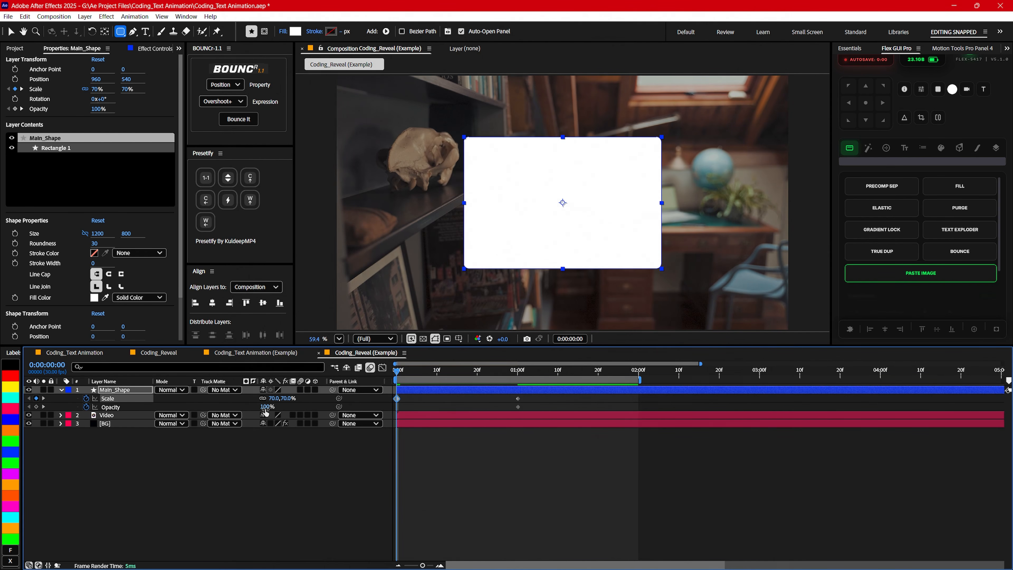
pyautogui.moveTo(265, 408); pyautogui.dragTo(82, 407)
# Easy-ease the Scale and Opacity keyframes, pull the end handle's influence toward the first keyframe, and preview the pop-in.
pyautogui.moveTo(534, 397); pyautogui.dragTo(365, 430)
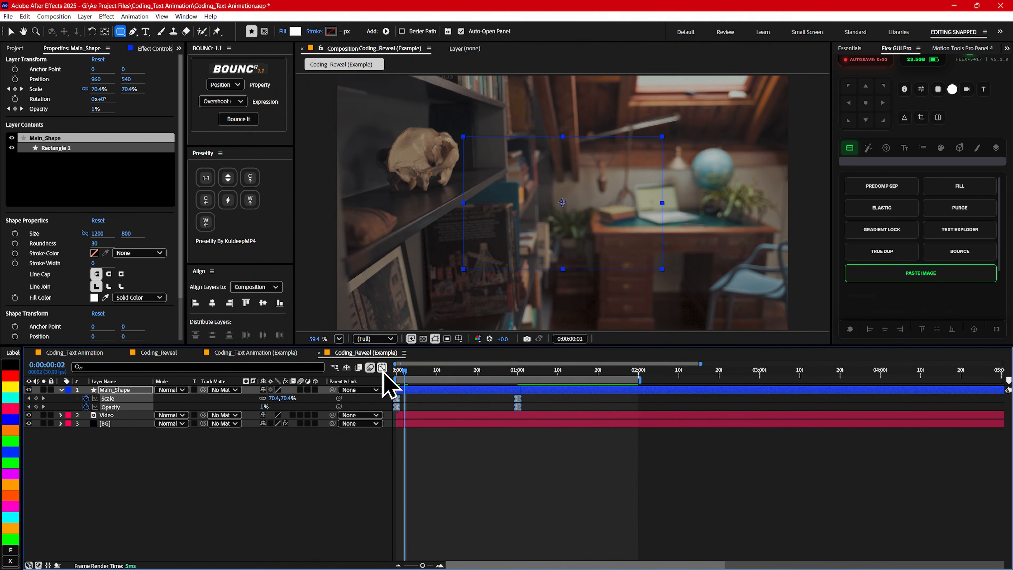
pyautogui.click(383, 368)
pyautogui.moveTo(500, 533); pyautogui.dragTo(400, 534)
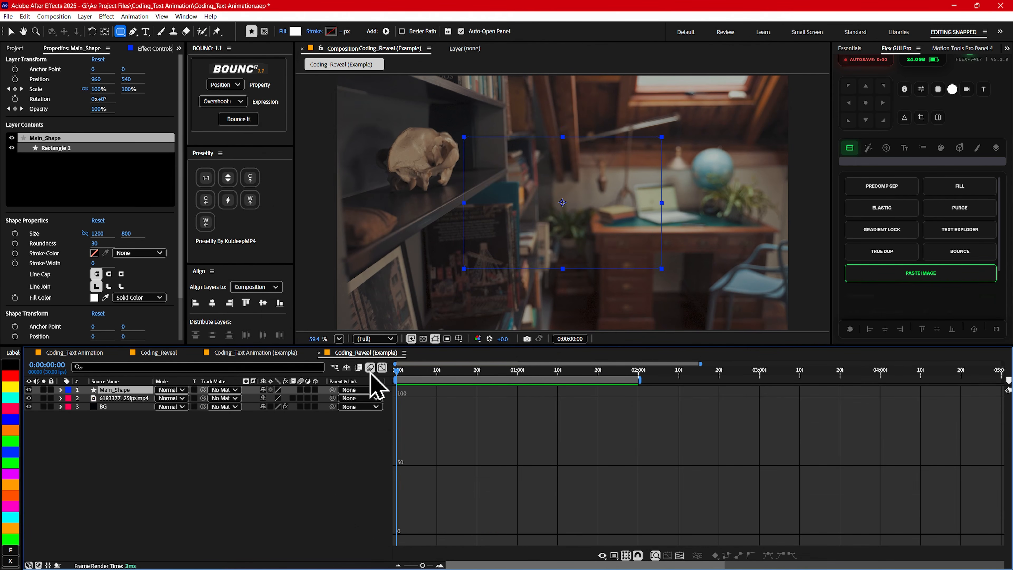
pyautogui.click(382, 368)
pyautogui.press('space')
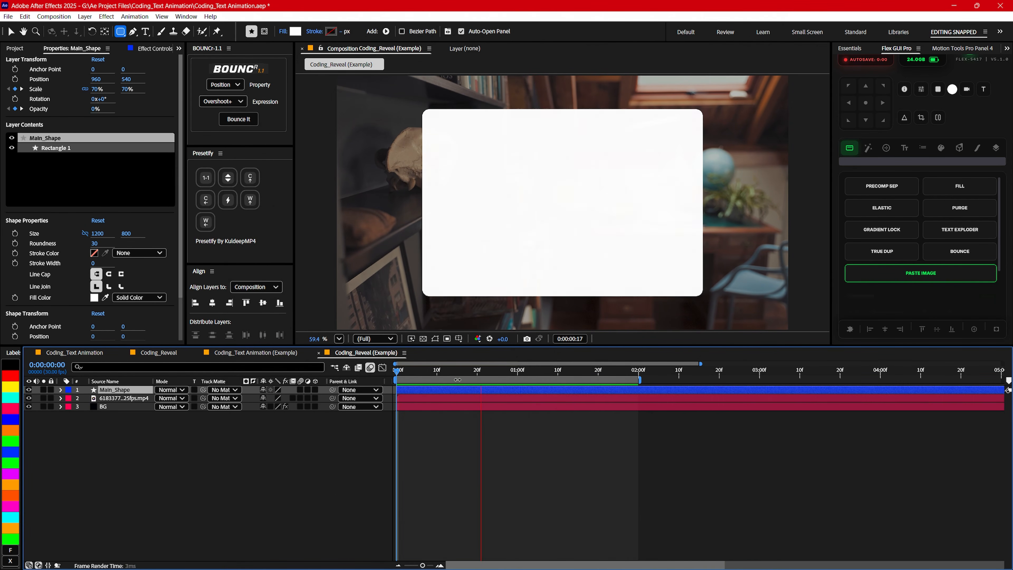
pyautogui.moveTo(416, 371); pyautogui.dragTo(522, 370)
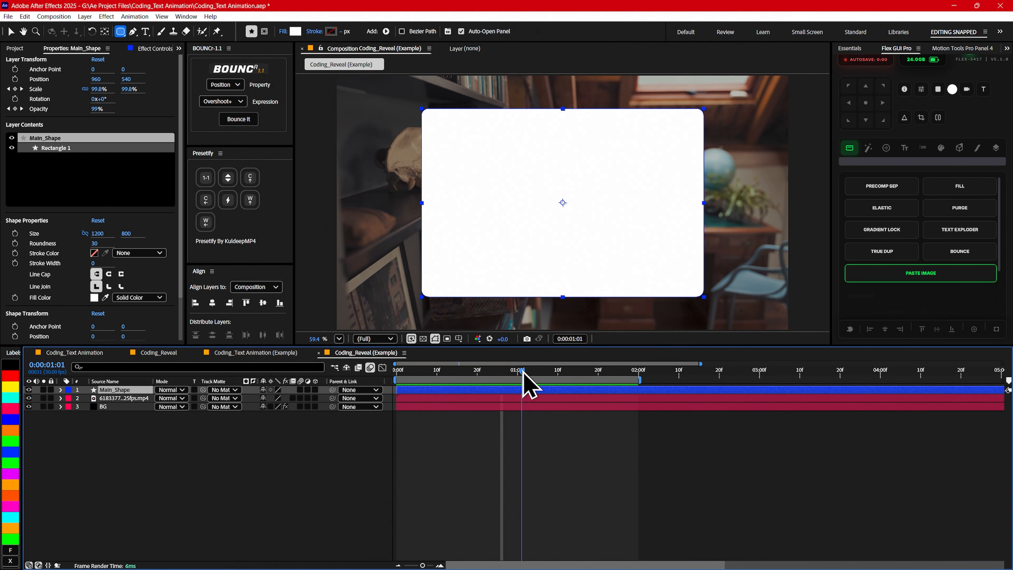
# Duplicate Main_Shape, rename the copy as Reveal 1, and give it the yellow label colour.
pyautogui.press('F2')
pyautogui.click(109, 391)
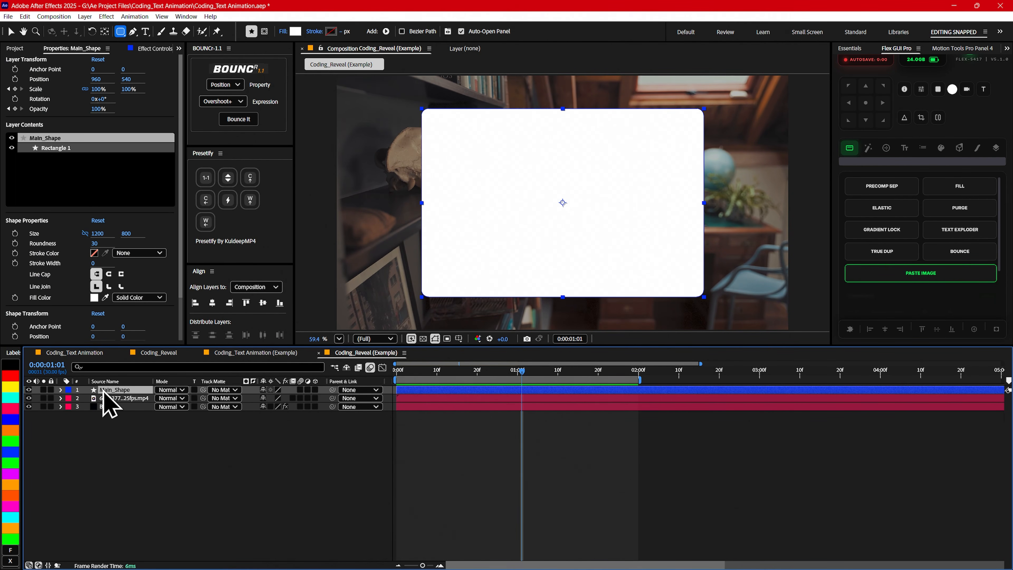
pyautogui.hotkey('ctrl', 'd')
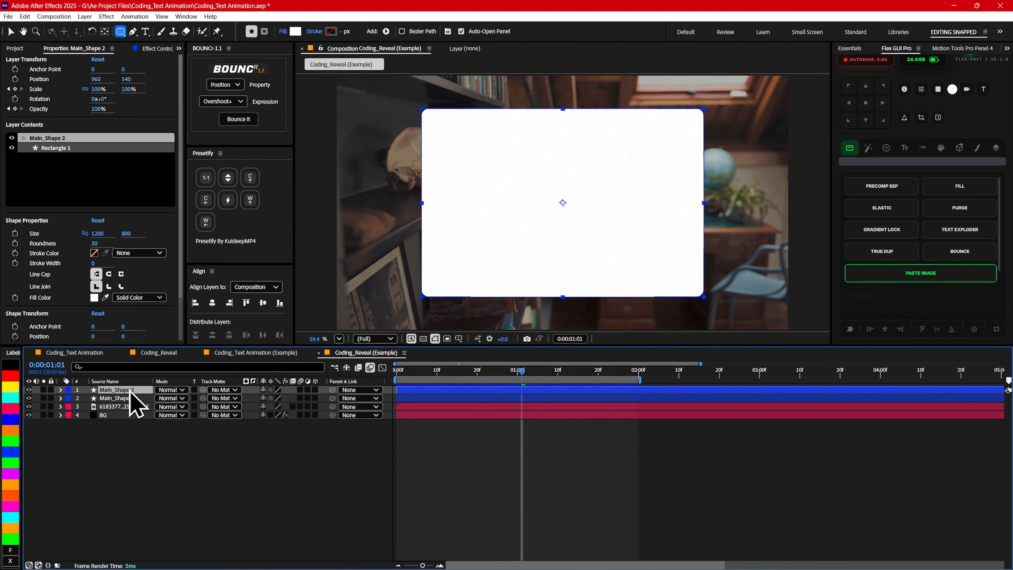
pyautogui.press('Return')
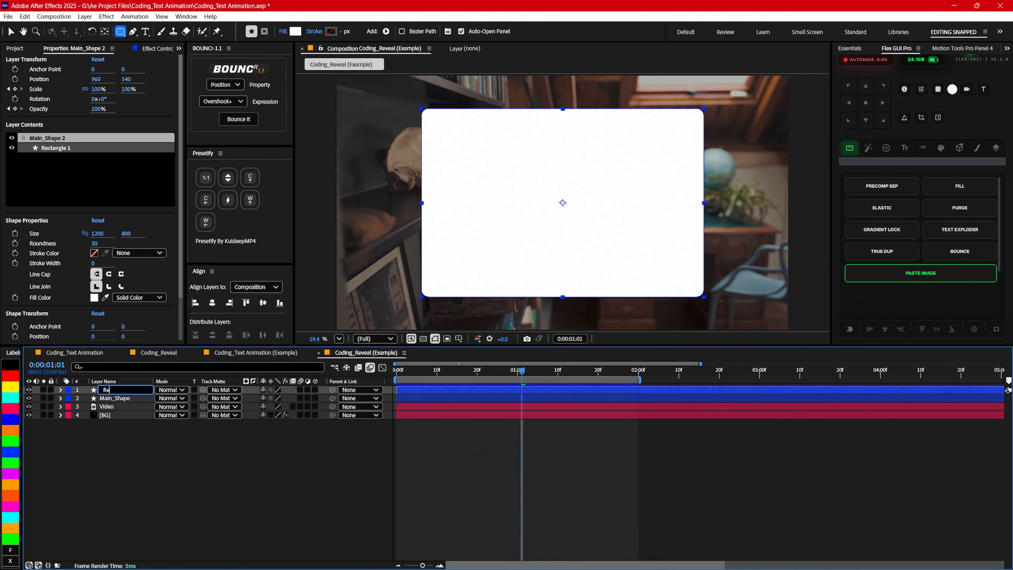
pyautogui.press('Return')
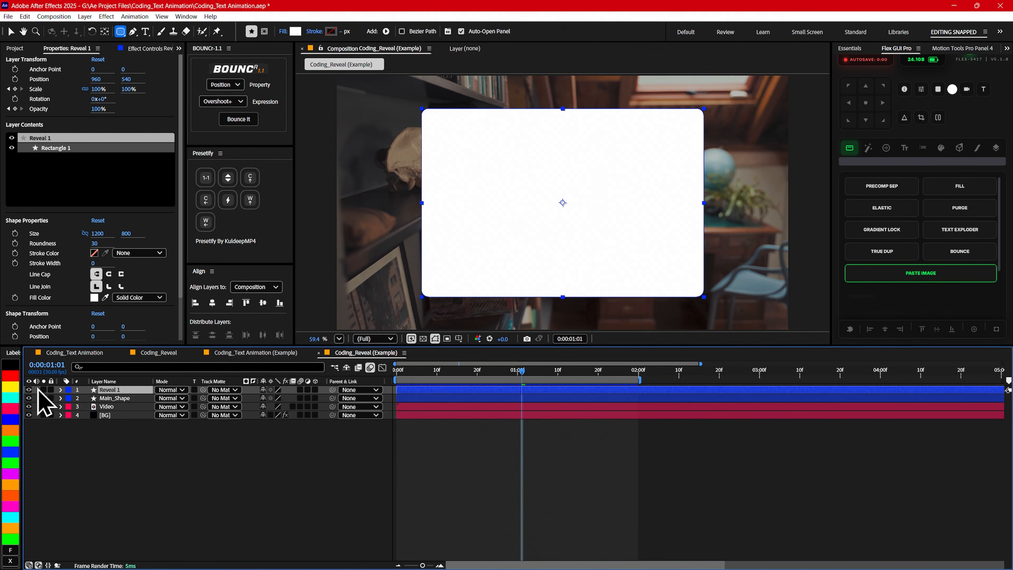
pyautogui.click(10, 387)
# Remove the Scale and Opacity keyframes from Reveal 1 at 0:00:01:00 so both stay at 100%.
pyautogui.click(426, 374)
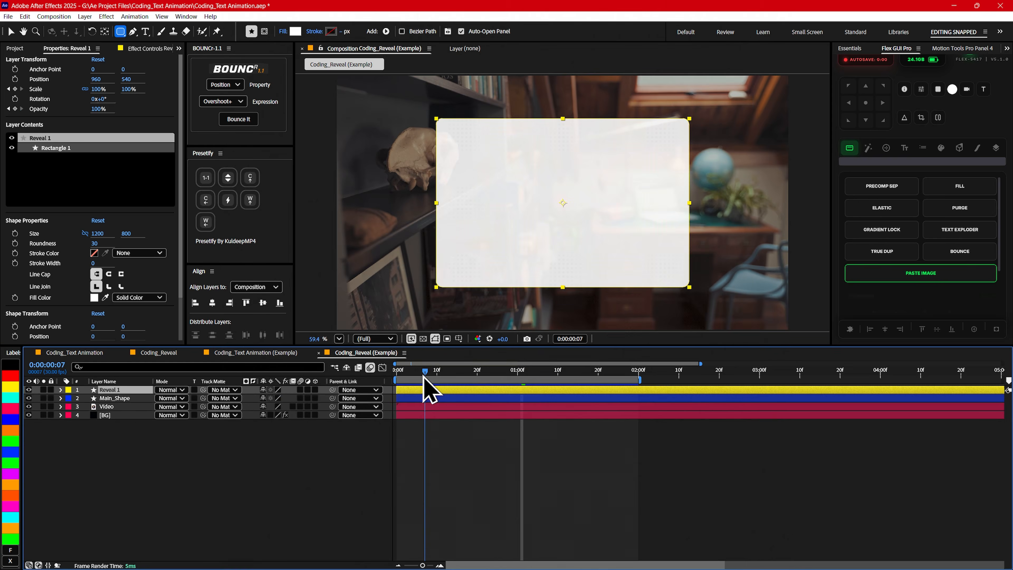
pyautogui.press('u')
pyautogui.press('Home')
pyautogui.press('space')
pyautogui.moveTo(441, 377); pyautogui.dragTo(518, 379)
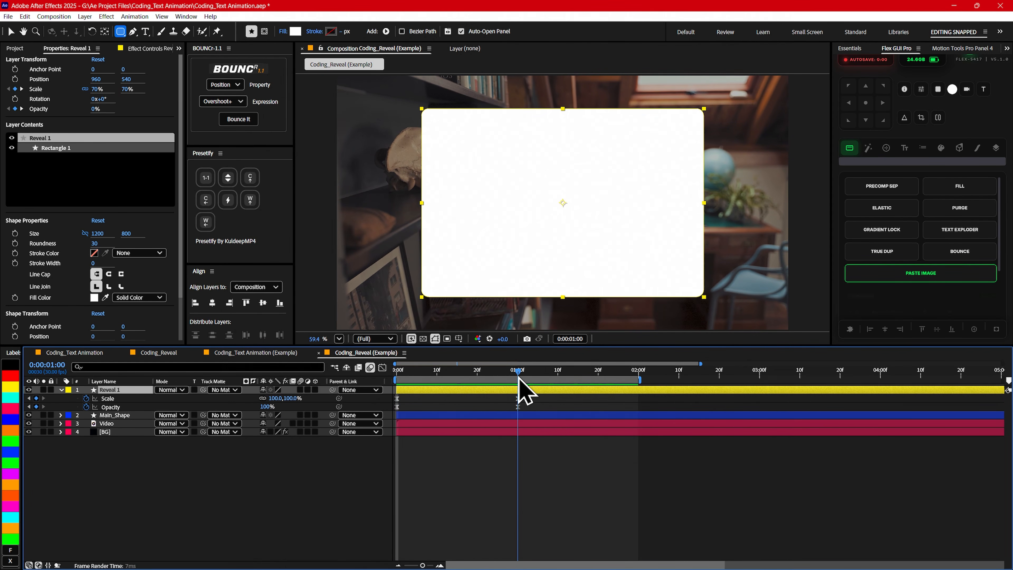
pyautogui.click(87, 407)
pyautogui.press('Home')
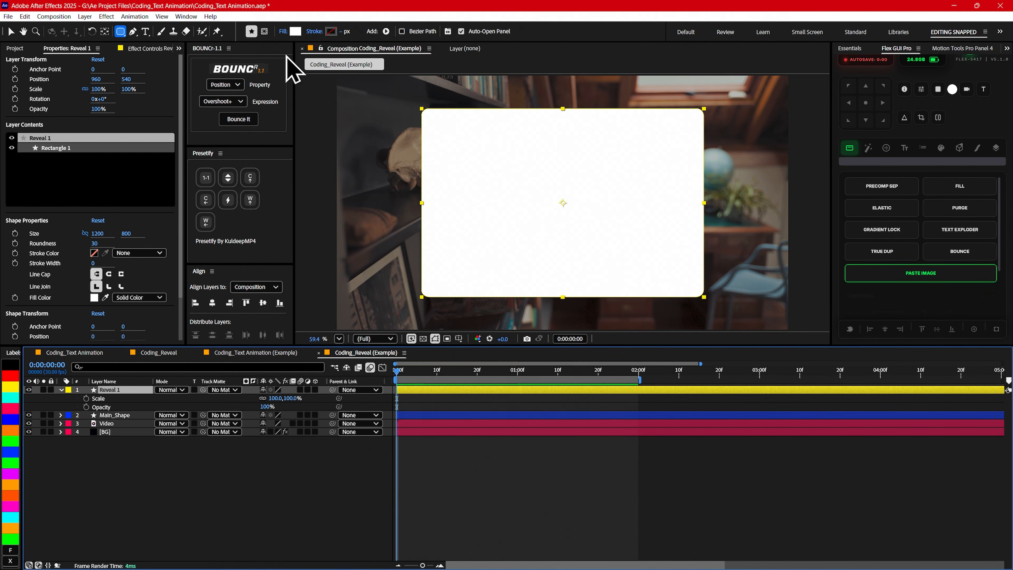
# Give Reveal 1 a linear gradient fill with light grey end stops and a near-black middle stop at 50%.
pyautogui.keyDown('alt'); pyautogui.click(294, 34); pyautogui.keyUp('alt')
pyautogui.click(295, 33)
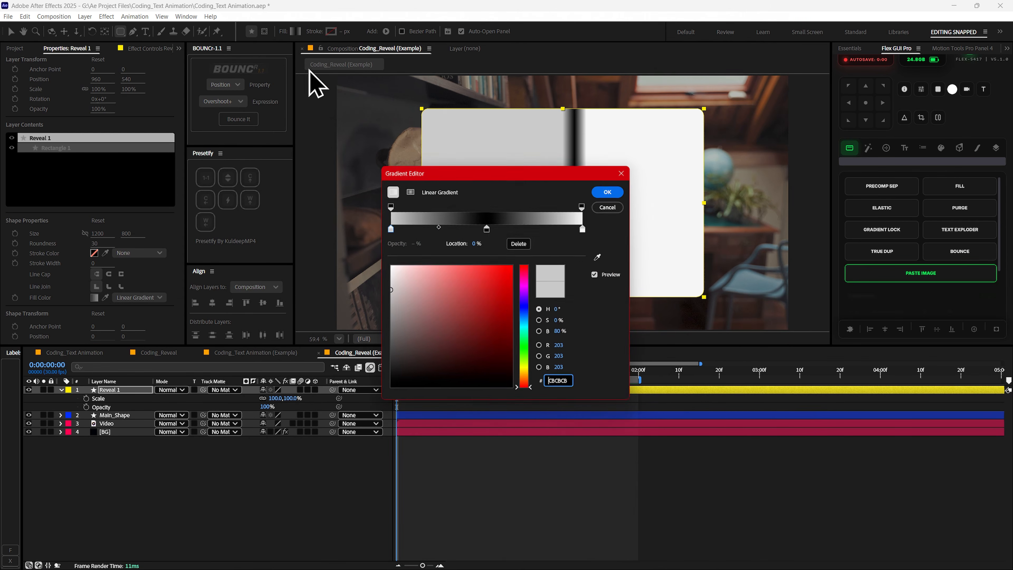
pyautogui.moveTo(479, 176); pyautogui.dragTo(238, 170)
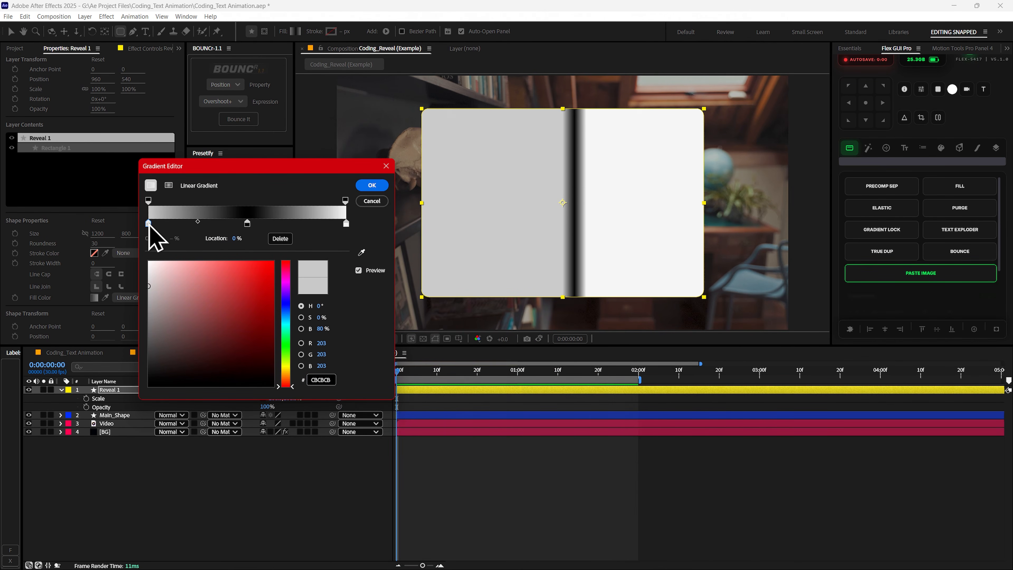
pyautogui.click(143, 274)
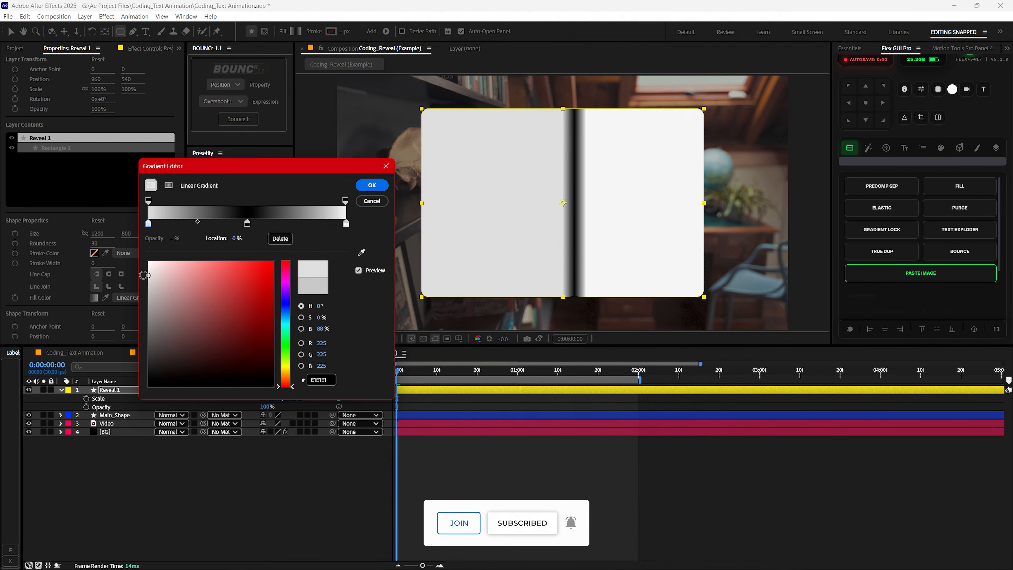
pyautogui.click(346, 224)
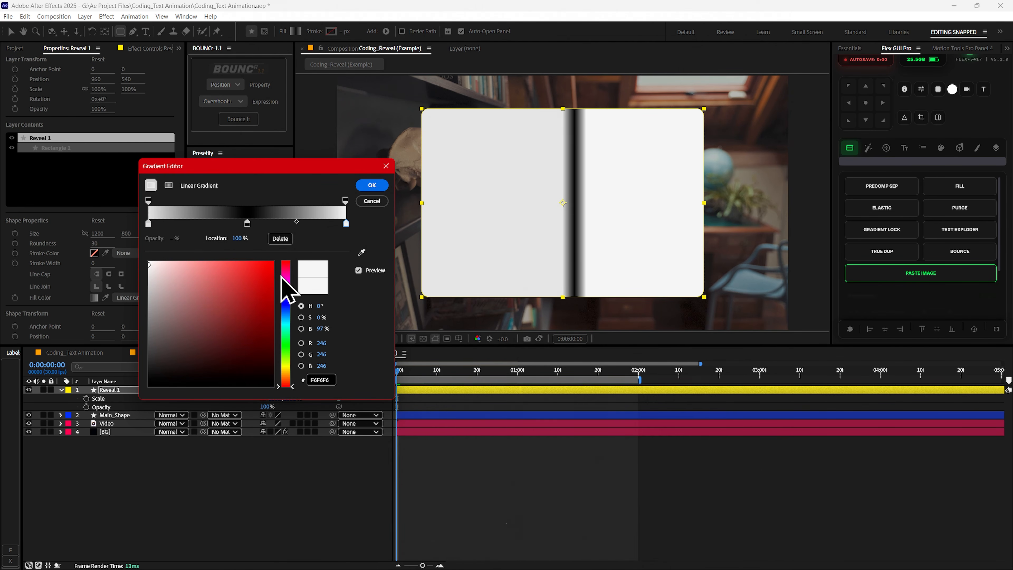
pyautogui.click(143, 266)
pyautogui.click(247, 223)
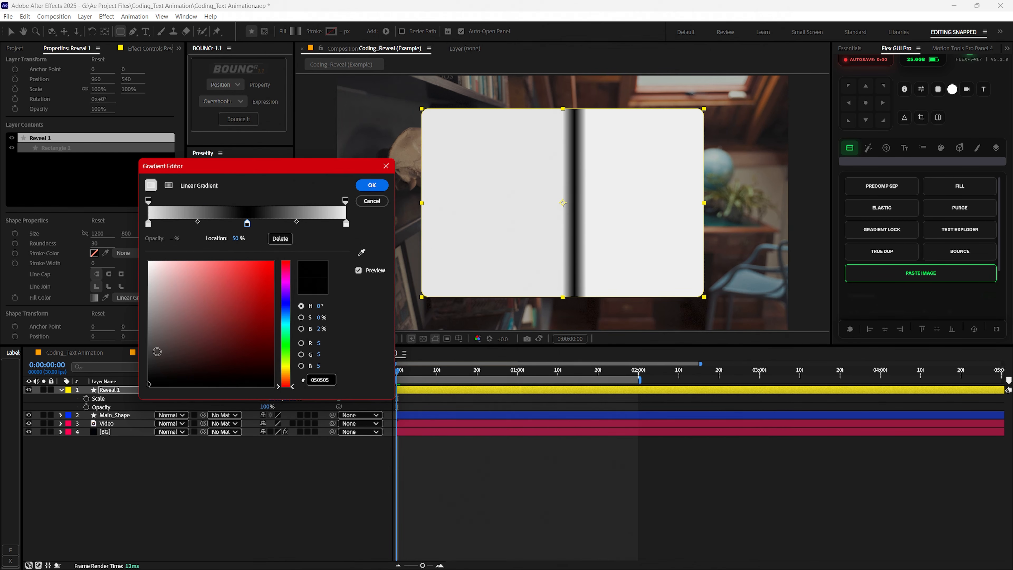
pyautogui.moveTo(158, 351); pyautogui.dragTo(144, 377)
pyautogui.click(372, 186)
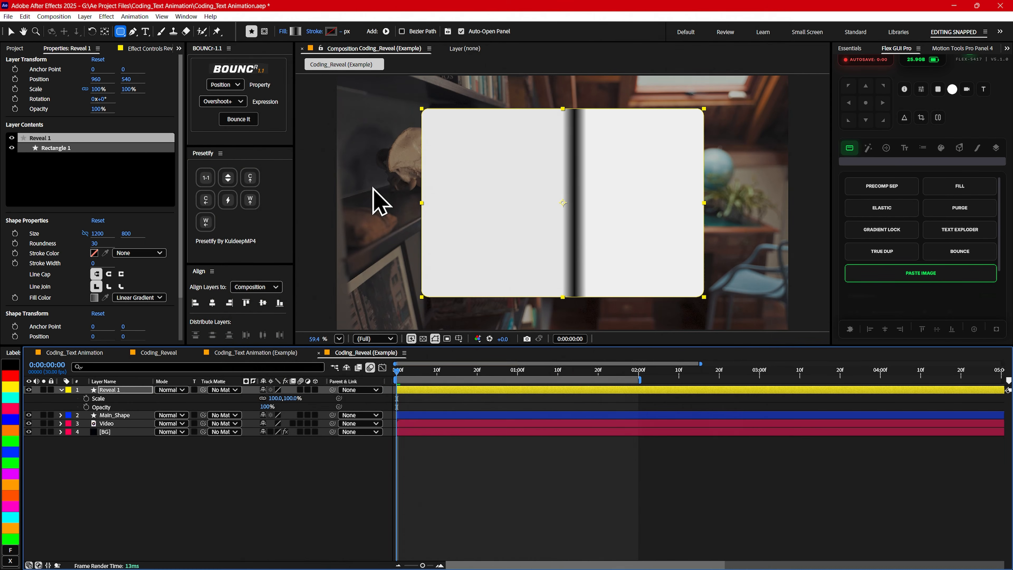
# Turn Reveal 1's gradient vertical, starting below the shape's bottom edge and ending near its top edge.
pyautogui.press('v')
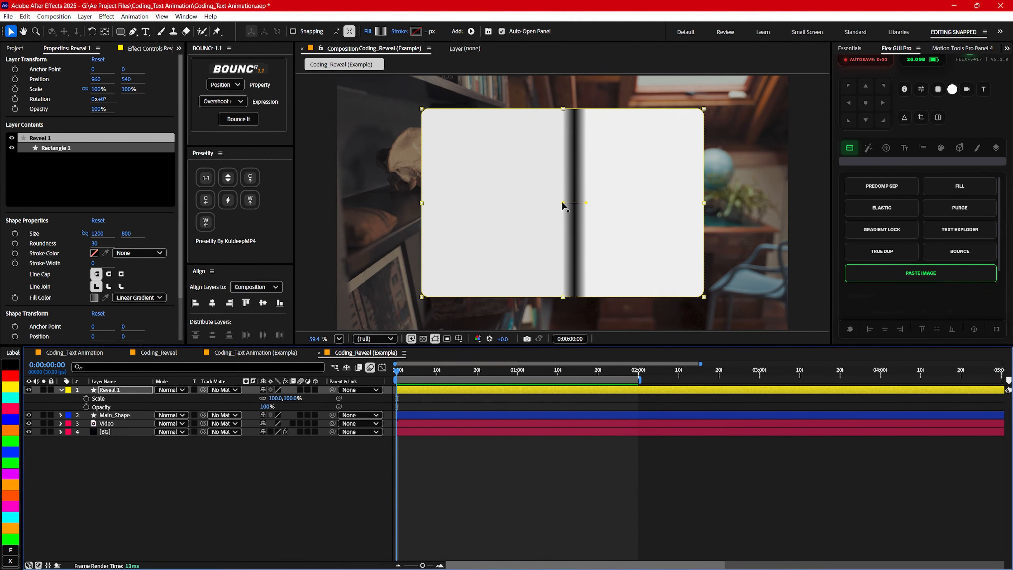
pyautogui.moveTo(564, 205); pyautogui.dragTo(564, 297)
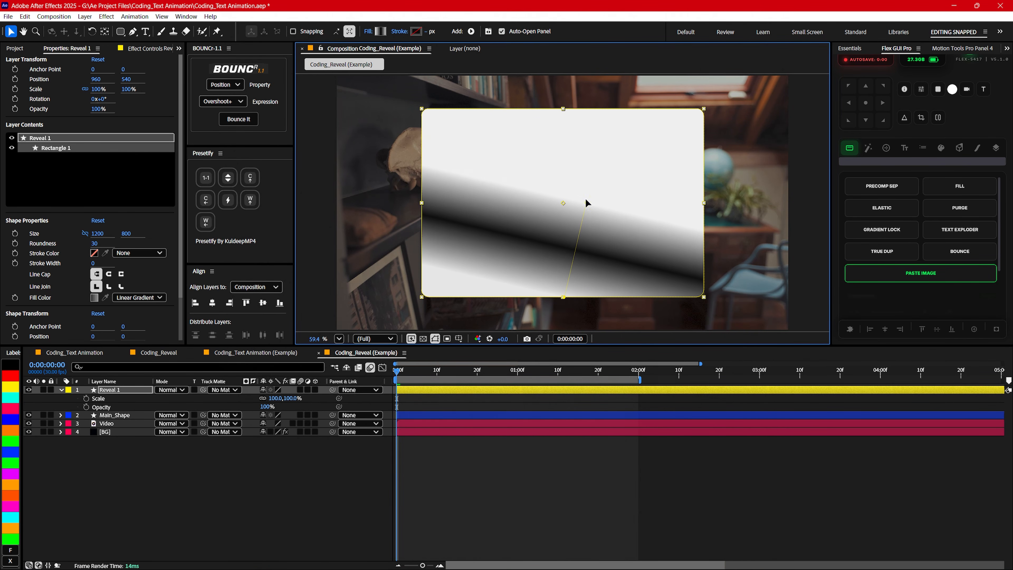
pyautogui.moveTo(586, 203); pyautogui.dragTo(565, 115)
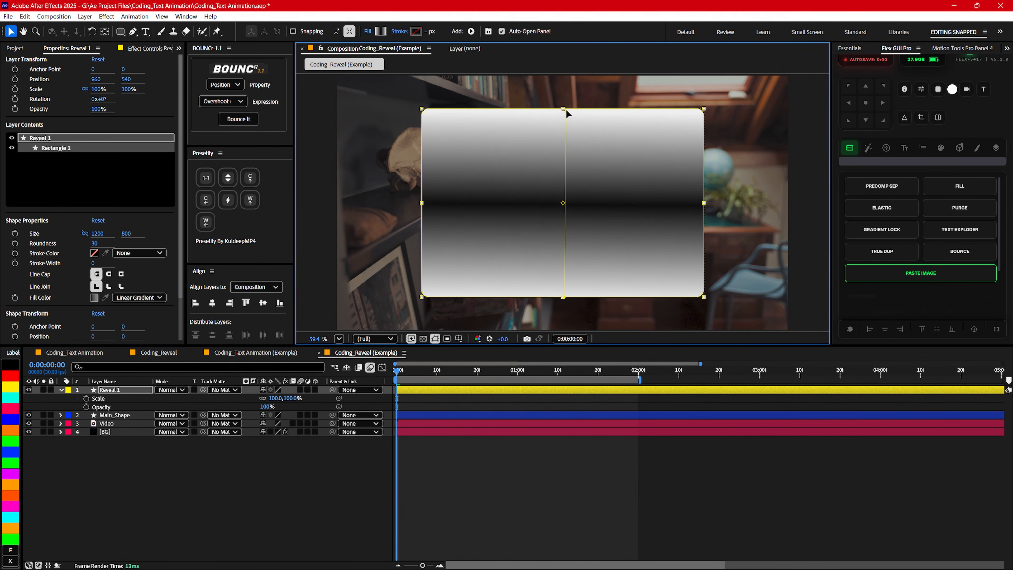
pyautogui.moveTo(563, 297); pyautogui.dragTo(563, 333)
# Apply Fast Box Blur, Directional Blur and Linear Wipe to Reveal 1, with Linear Wipe first in the effect order.
pyautogui.click(125, 389)
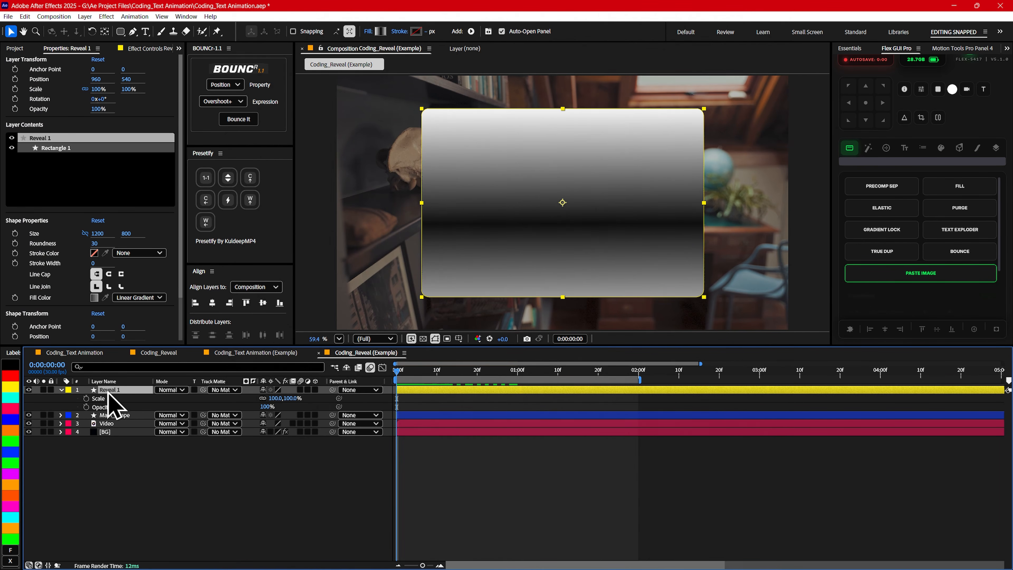
pyautogui.hotkey('ctrl', 'space')
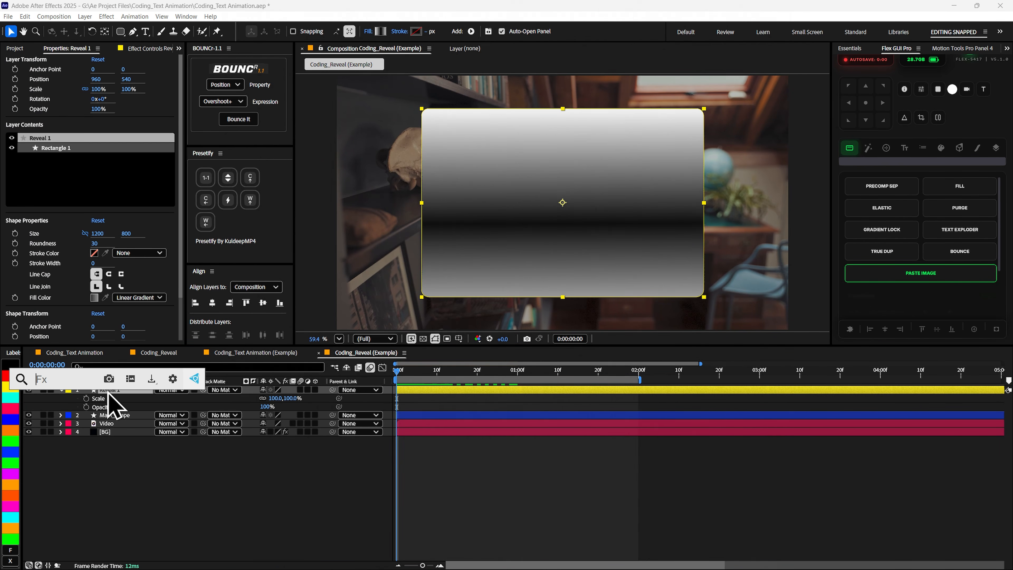
pyautogui.write('fast')
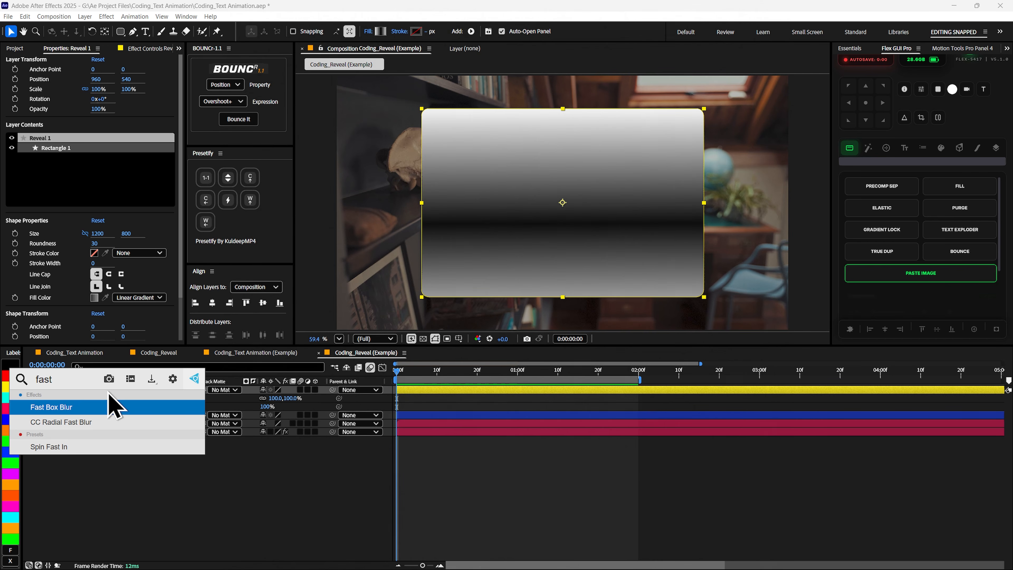
pyautogui.press('Return')
pyautogui.hotkey('ctrl', 'space')
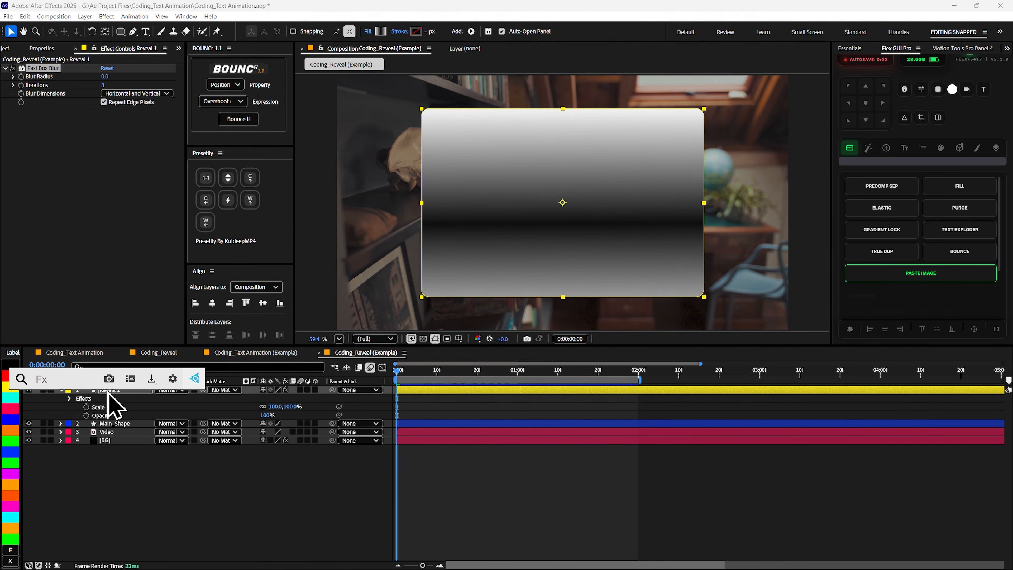
pyautogui.write('direct')
pyautogui.press('Return')
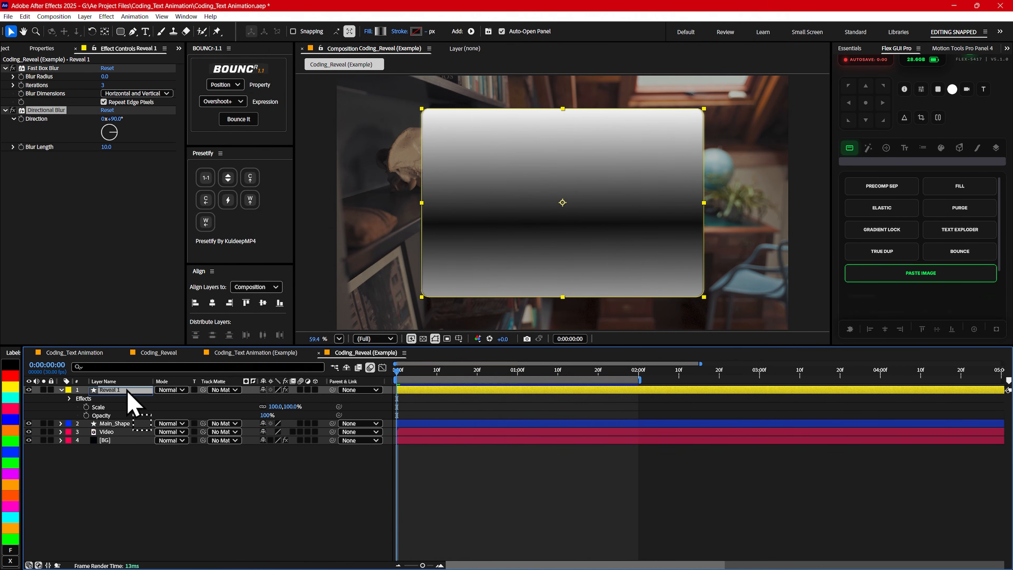
pyautogui.hotkey('ctrl', 'space')
pyautogui.write('linea')
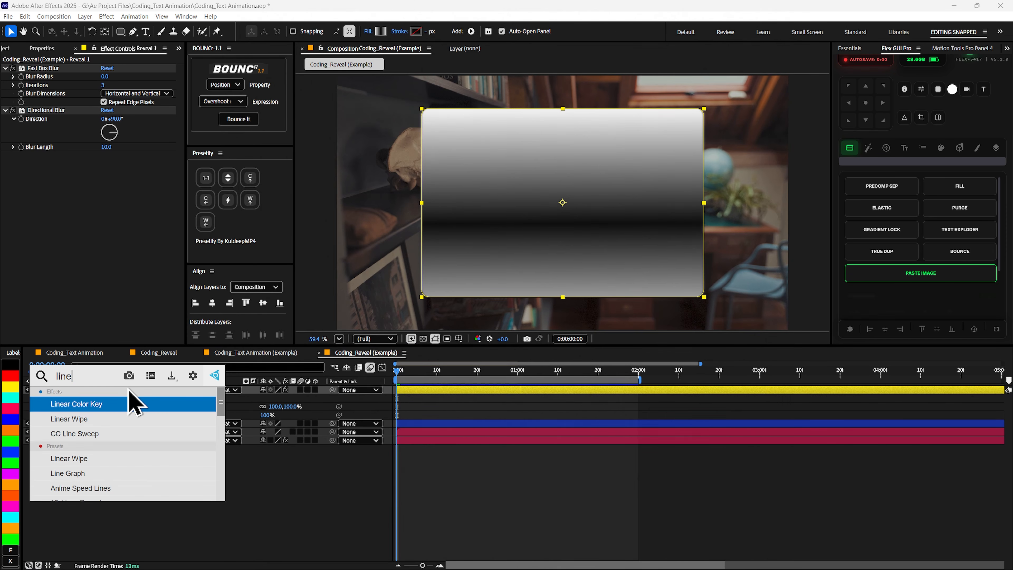
pyautogui.moveTo(79, 419); pyautogui.dragTo(45, 82)
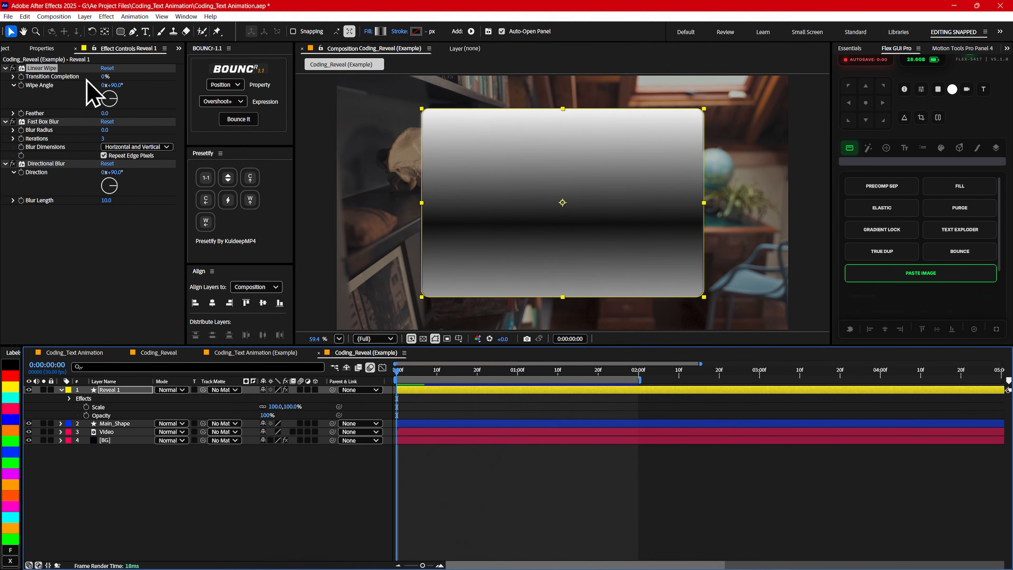
# Set the Linear Wipe's Wipe Angle on Reveal 1 to 0°.
pyautogui.click(119, 86)
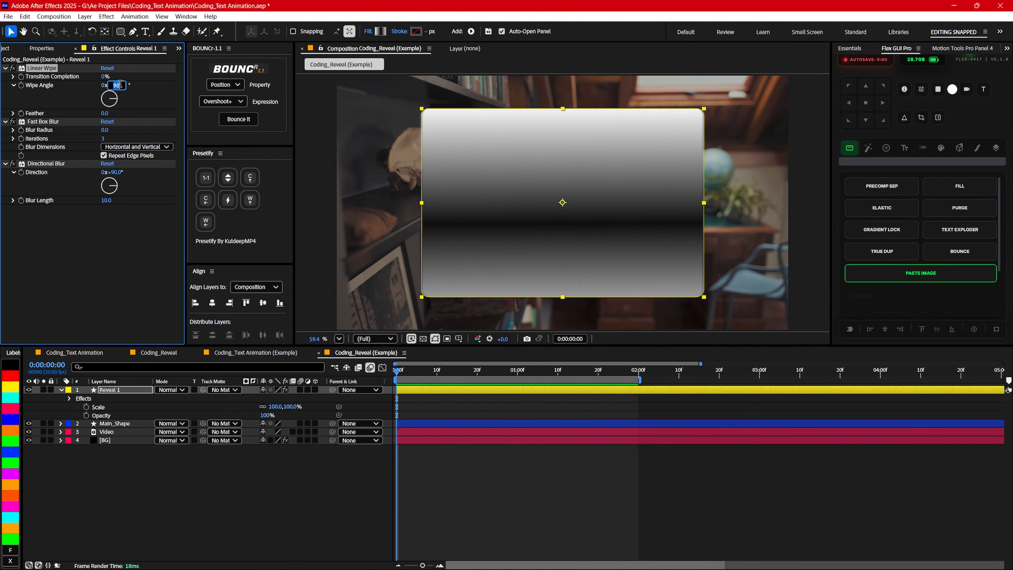
pyautogui.write('0')
pyautogui.press('Return')
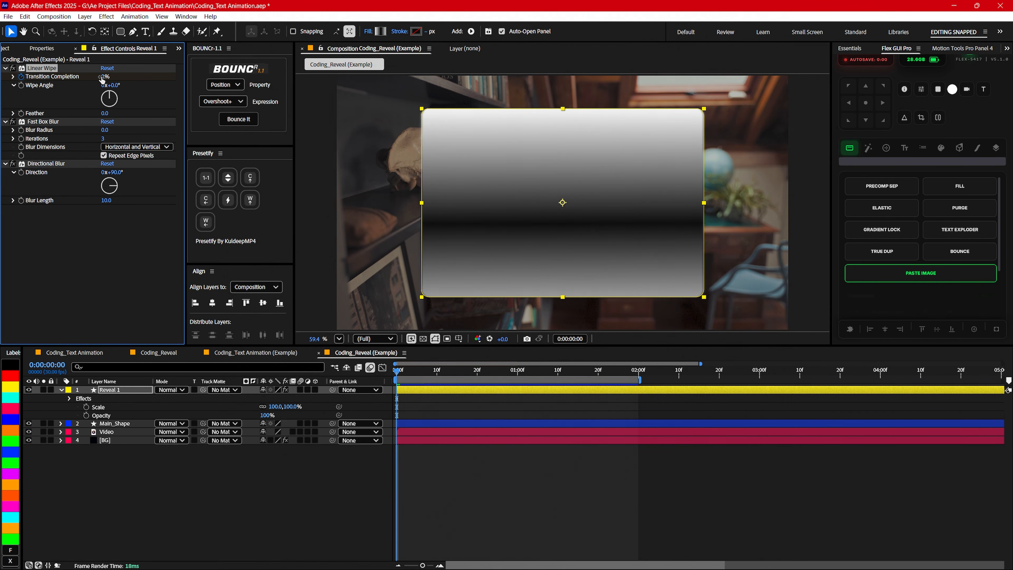
# Keyframe the Linear Wipe's Transition Completion from 100% at 0:00:00:00 to 0% at 0:00:01:00.
pyautogui.moveTo(103, 79); pyautogui.dragTo(277, 78)
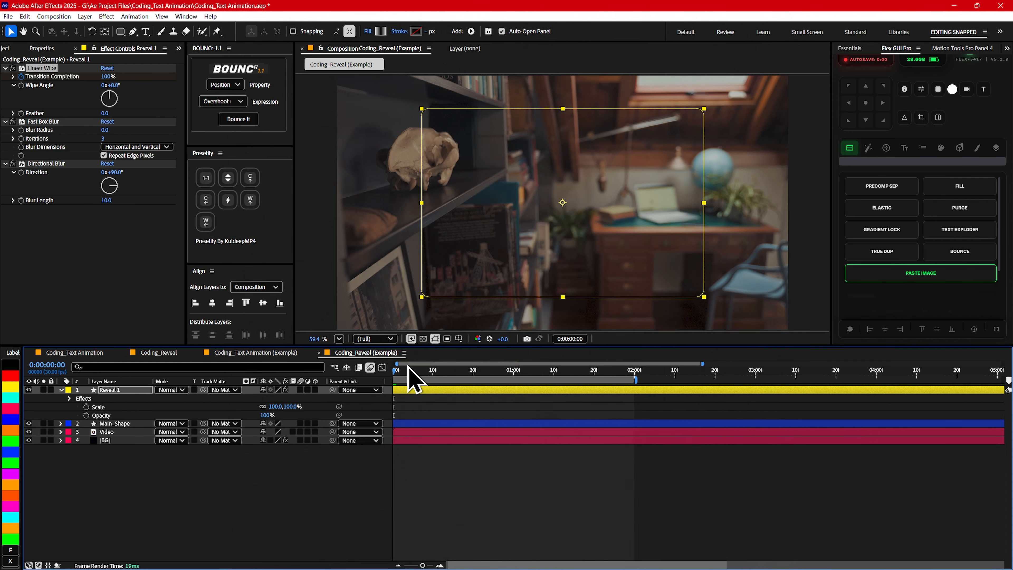
pyautogui.press('space')
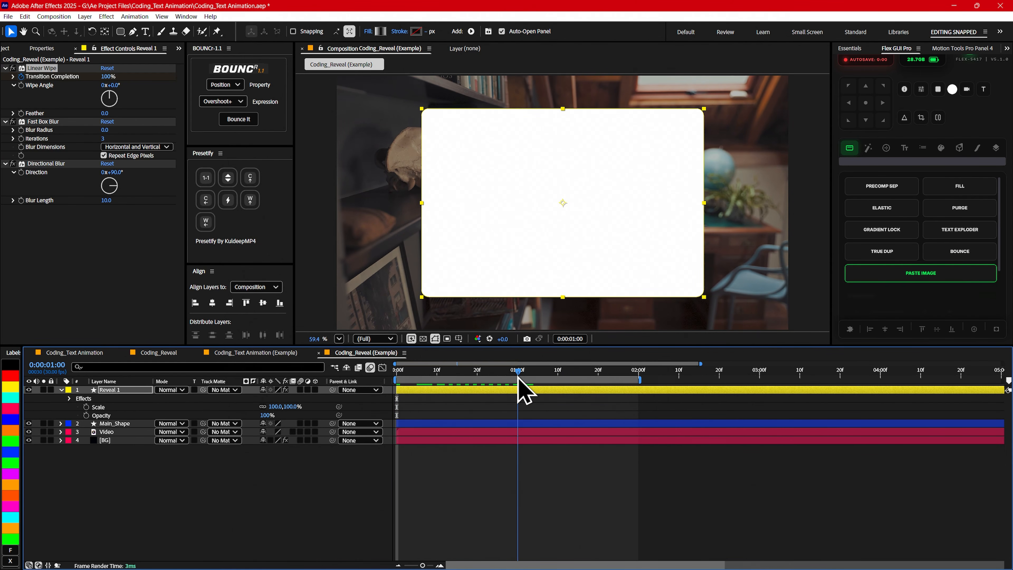
pyautogui.press('space')
pyautogui.moveTo(107, 79); pyautogui.dragTo(0, 77)
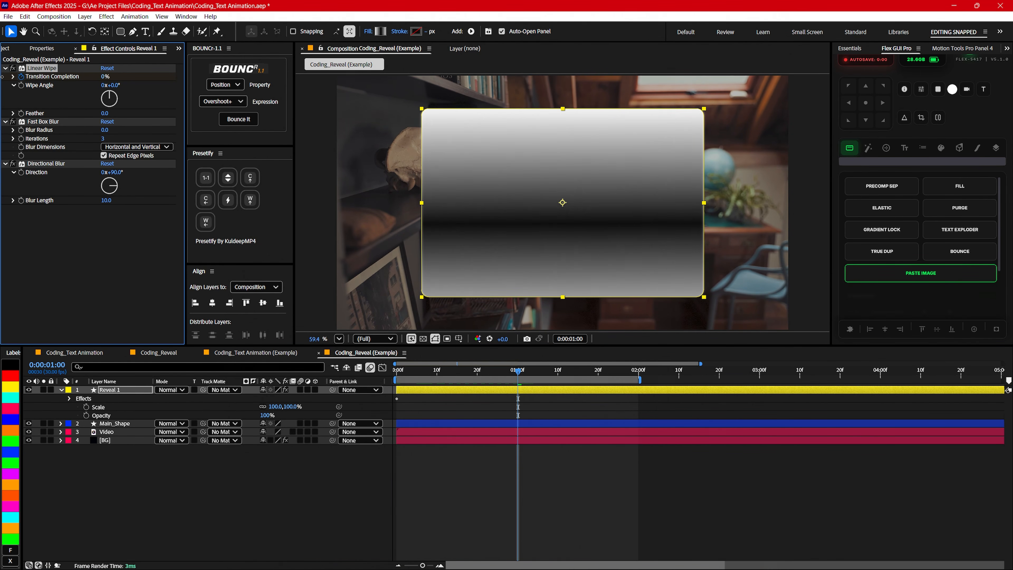
# With the wipe partway through at 0:00:00:19, set Linear Wipe's Feather to 100 and Fast Box Blur's Blur Radius to 25.
pyautogui.moveTo(424, 370); pyautogui.dragTo(475, 371)
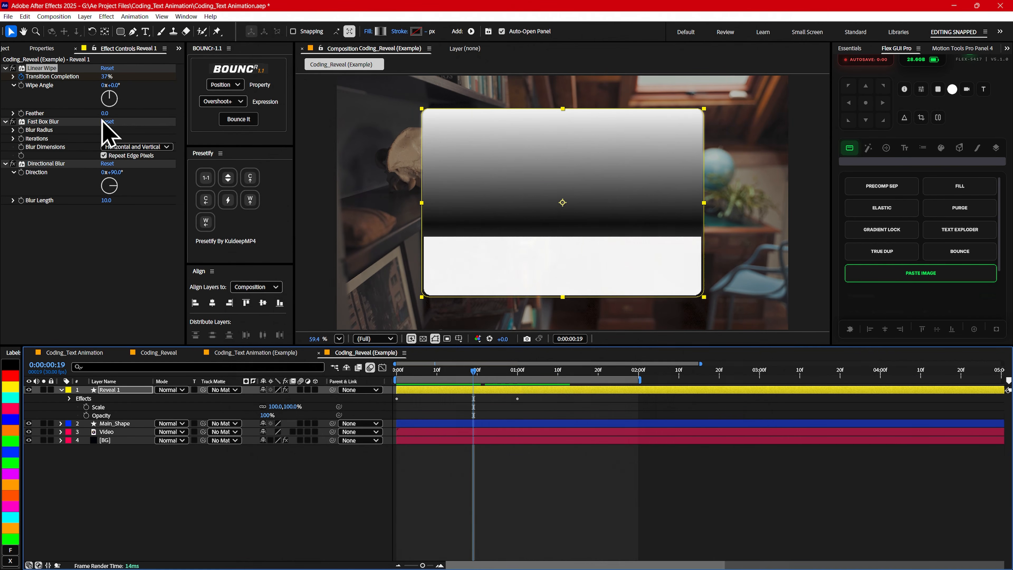
pyautogui.moveTo(104, 114); pyautogui.dragTo(149, 116)
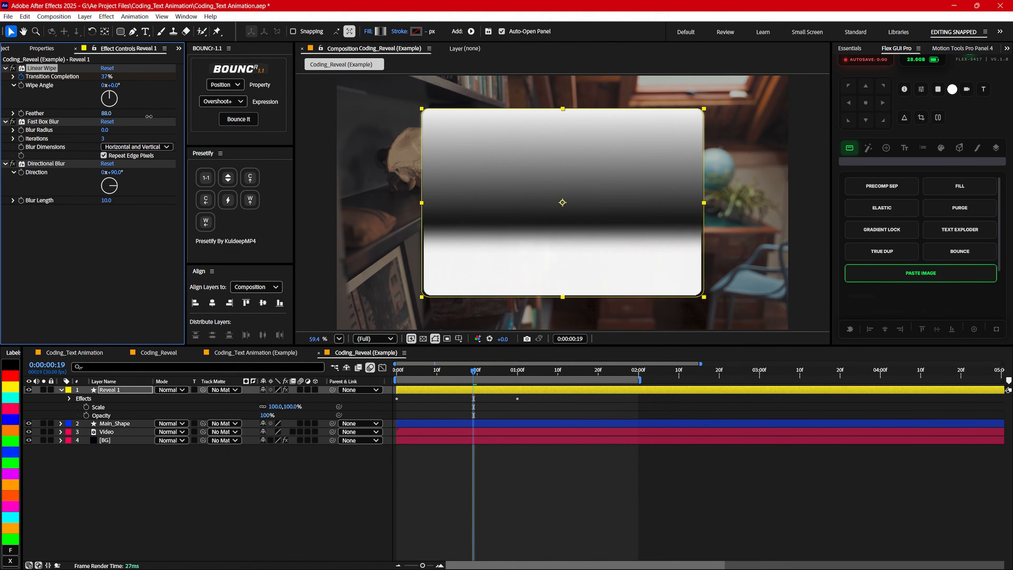
pyautogui.click(107, 113)
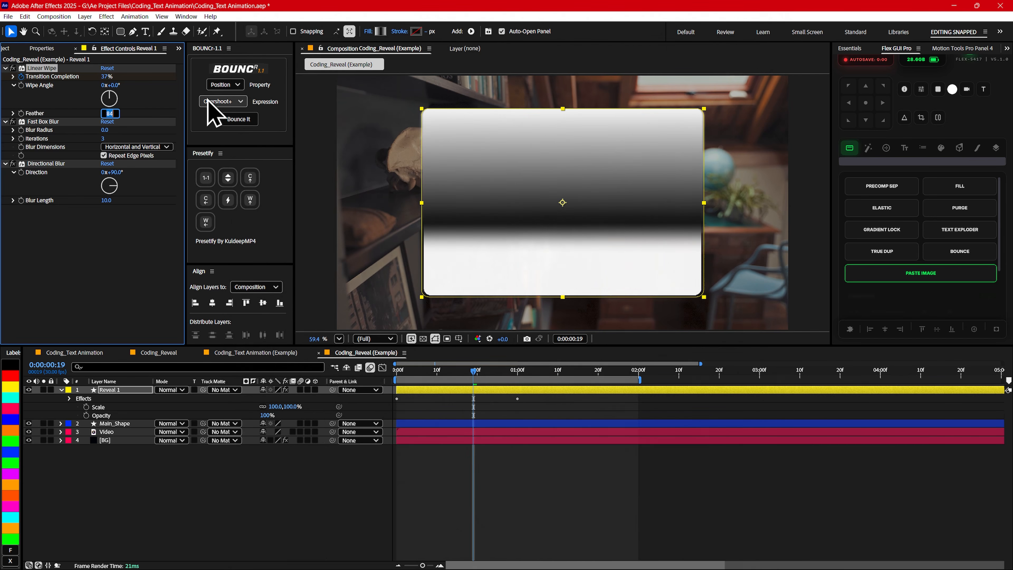
pyautogui.write('100')
pyautogui.press('Return')
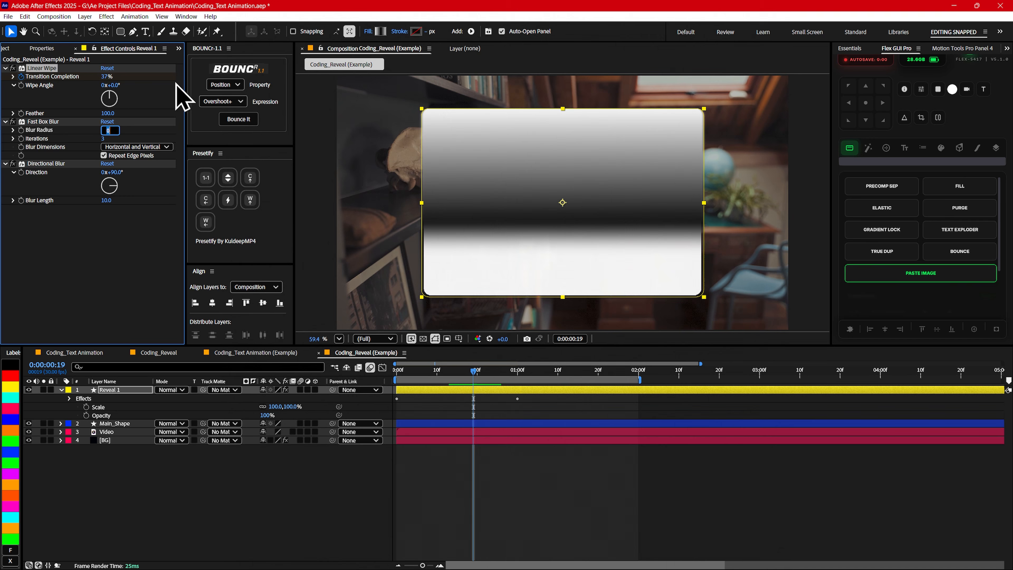
pyautogui.press('Return')
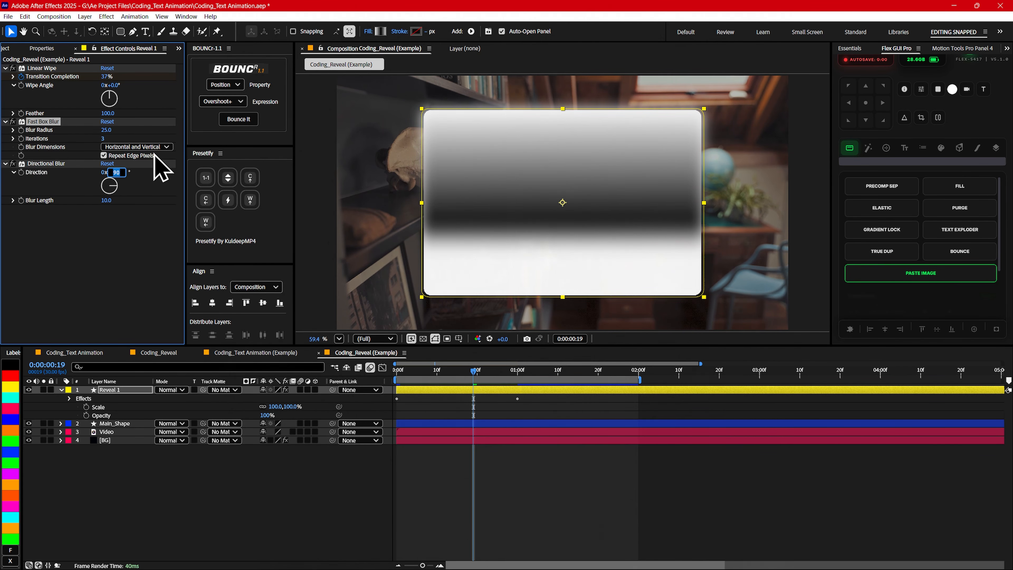
# Set the Directional Blur's Direction to 180° and its Blur Length to 150.
pyautogui.press('Return')
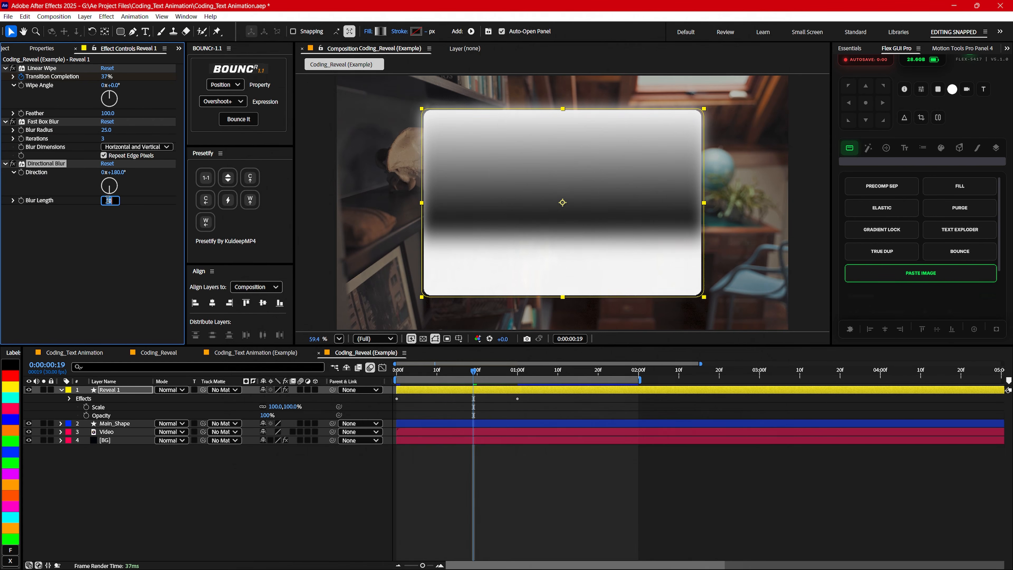
pyautogui.write('150')
pyautogui.press('Return')
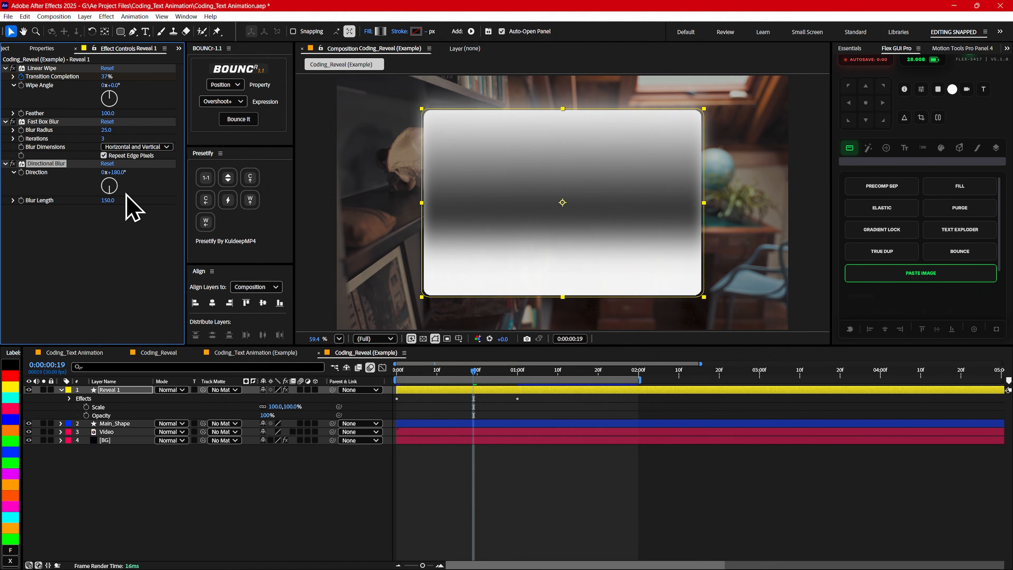
# Use Main_Shape as the track matte for Reveal 1 and return to 0:00:00:00.
pyautogui.click(106, 393)
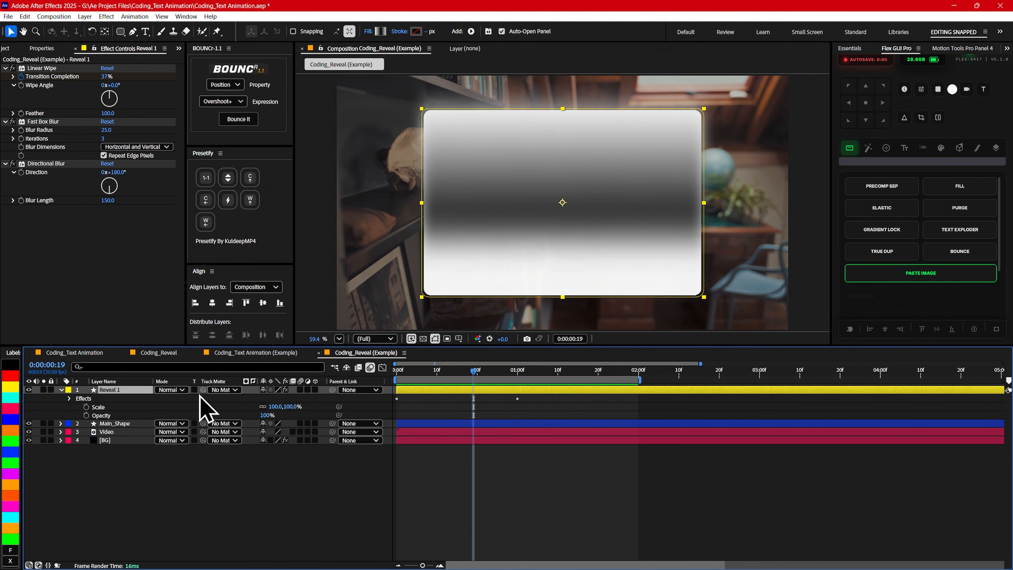
pyautogui.moveTo(203, 389); pyautogui.dragTo(108, 424)
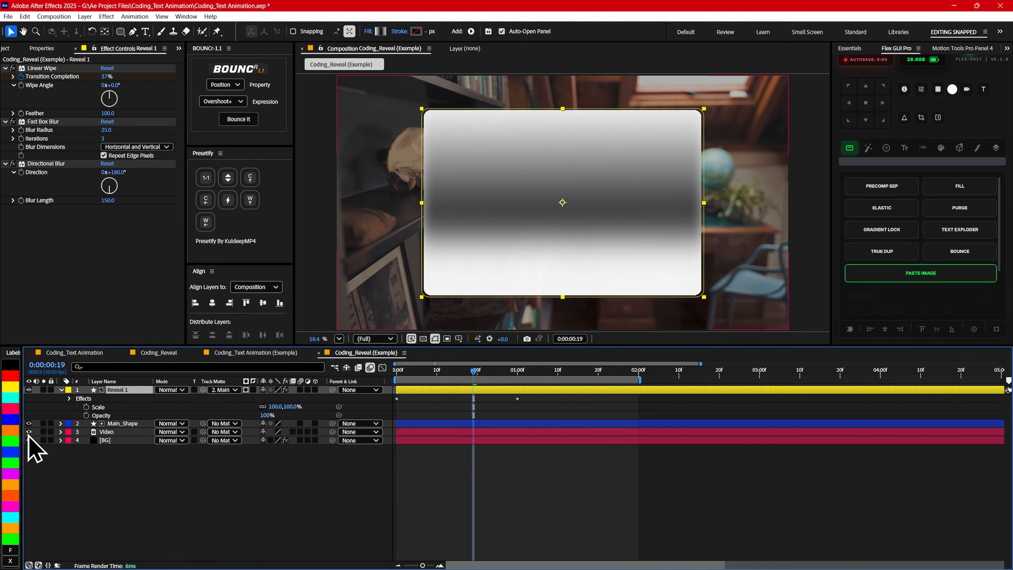
pyautogui.click(435, 371)
pyautogui.moveTo(435, 372); pyautogui.dragTo(362, 378)
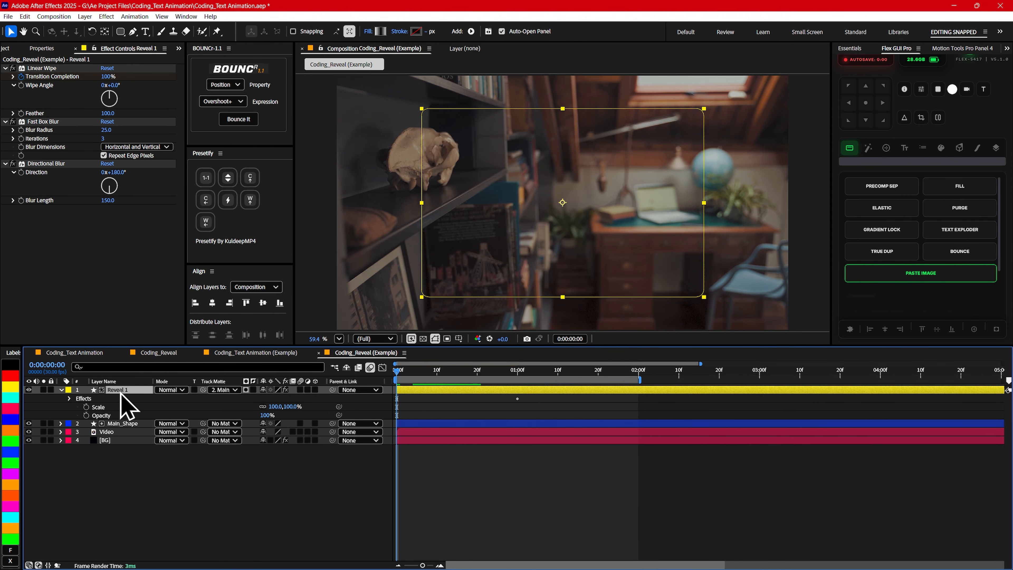
# Keyframe Reveal 1's Position to travel downward from Y -438 at 0:00:00:00 to a much lower Y position at 0:00:01:00.
pyautogui.press('p')
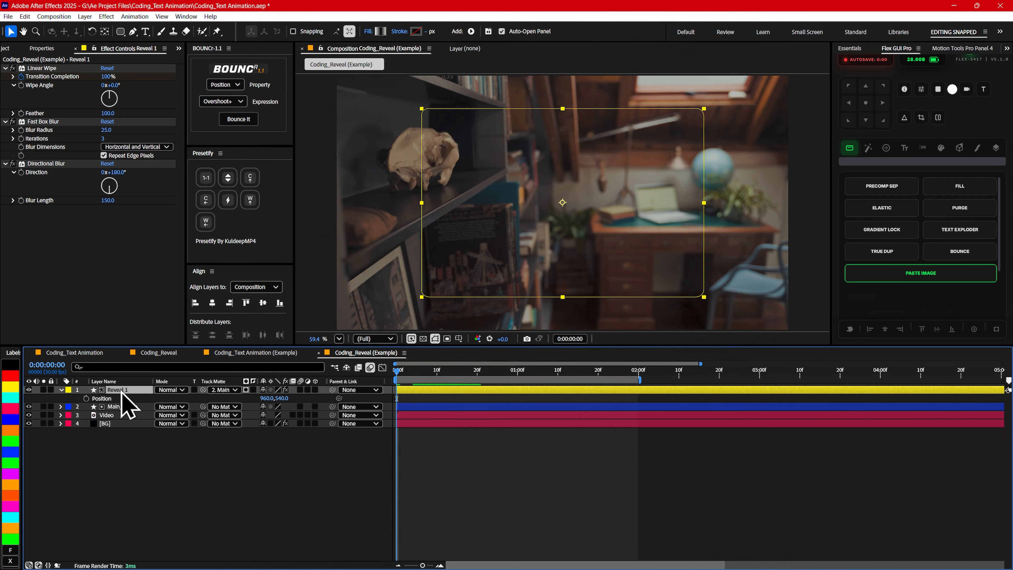
pyautogui.click(85, 398)
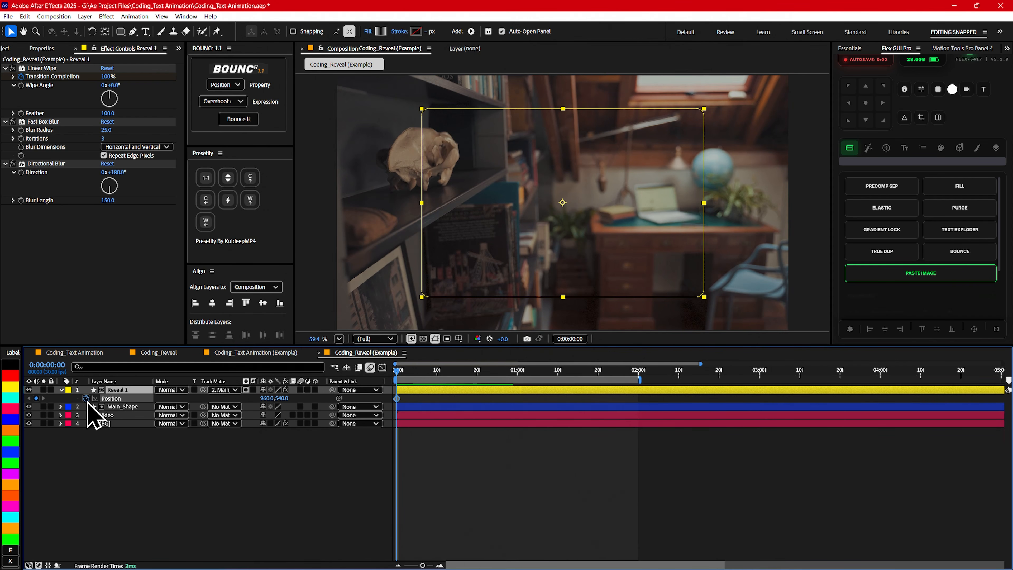
pyautogui.moveTo(284, 399); pyautogui.dragTo(50, 418)
pyautogui.moveTo(283, 398); pyautogui.dragTo(70, 403)
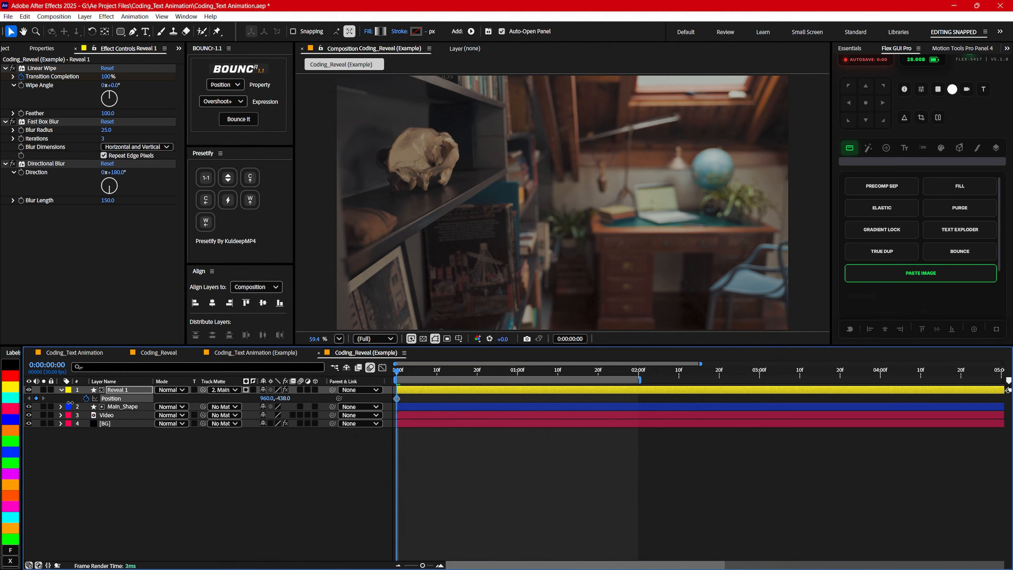
pyautogui.moveTo(444, 376); pyautogui.dragTo(517, 376)
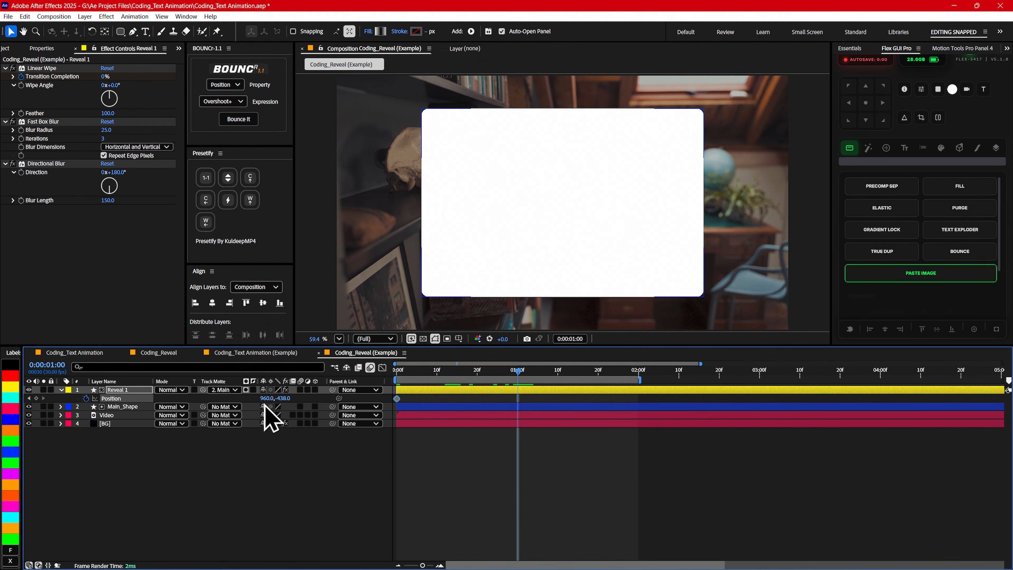
pyautogui.moveTo(281, 399); pyautogui.dragTo(603, 400)
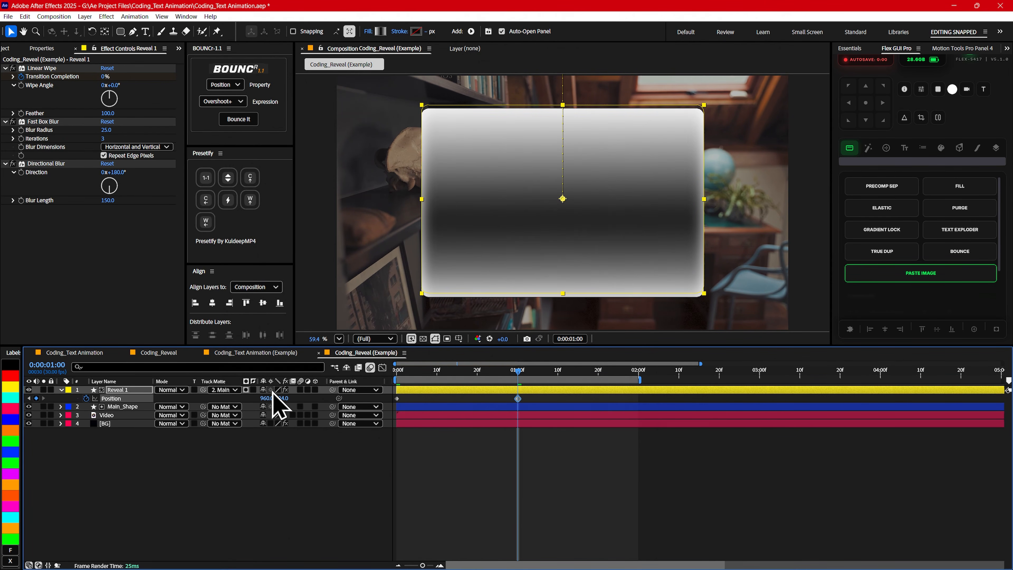
pyautogui.moveTo(274, 399); pyautogui.dragTo(433, 371)
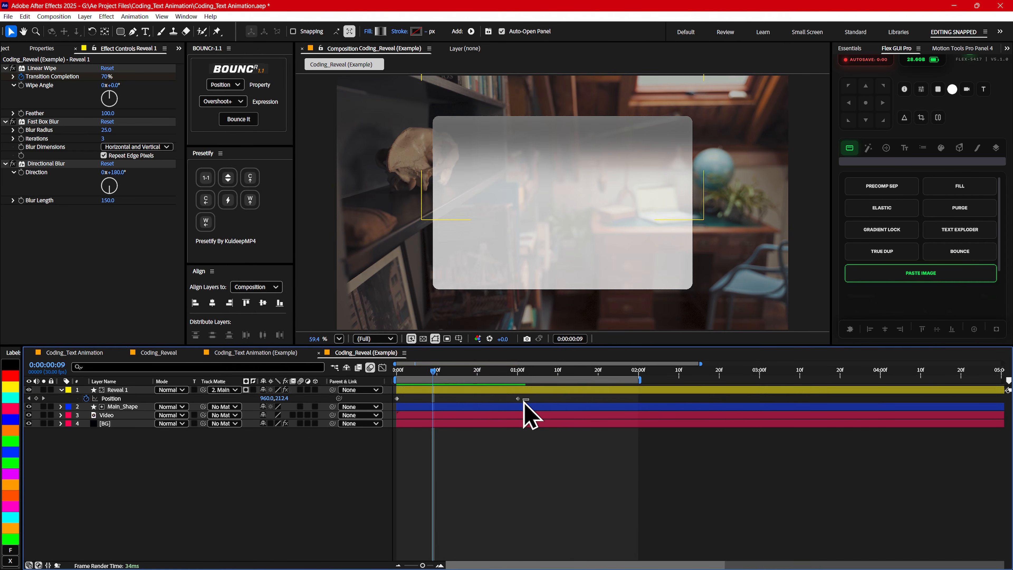
# Apply Easy Ease to both of Reveal 1's Position keyframes and preview the motion.
pyautogui.moveTo(526, 400); pyautogui.dragTo(364, 409)
pyautogui.press('F9')
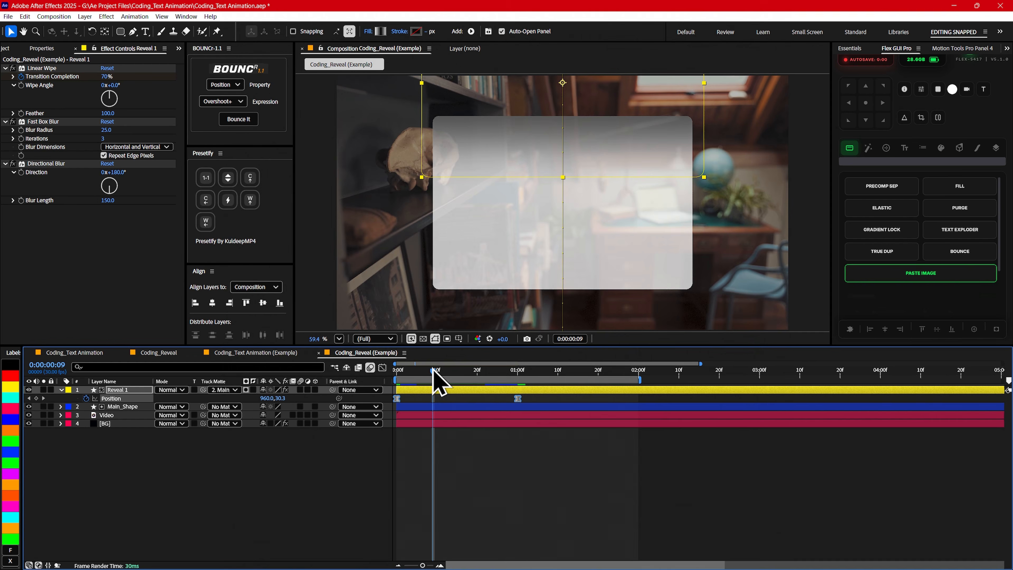
pyautogui.press('space')
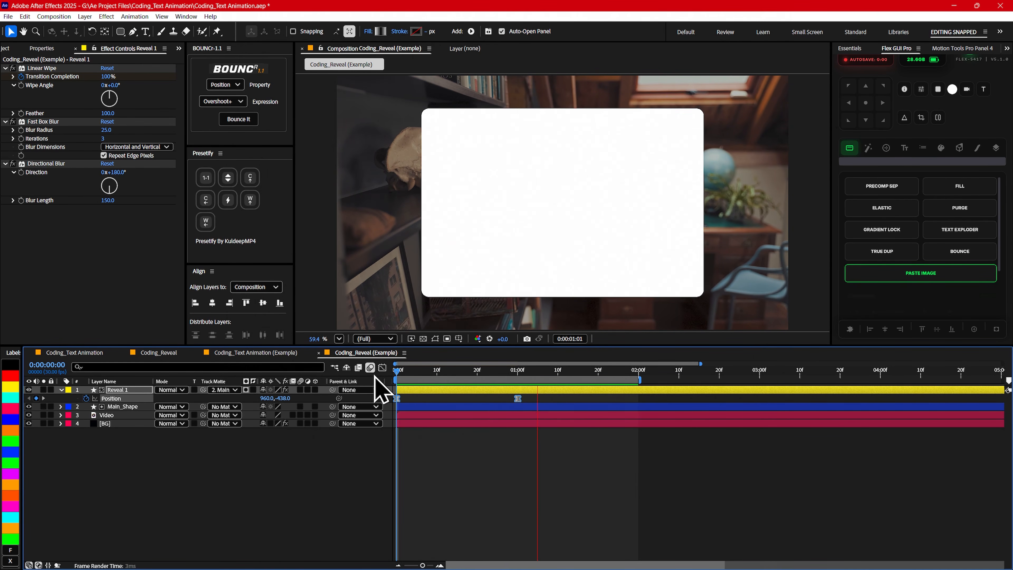
# Apply Easy Ease to both of Reveal 1's Transition Completion keyframes and preview the reveal from 0:00:00:00.
pyautogui.moveTo(401, 372)
pyautogui.mouseDown()
pyautogui.moveTo(503, 375)
pyautogui.moveTo(408, 375)
pyautogui.mouseUp()
pyautogui.press('u')
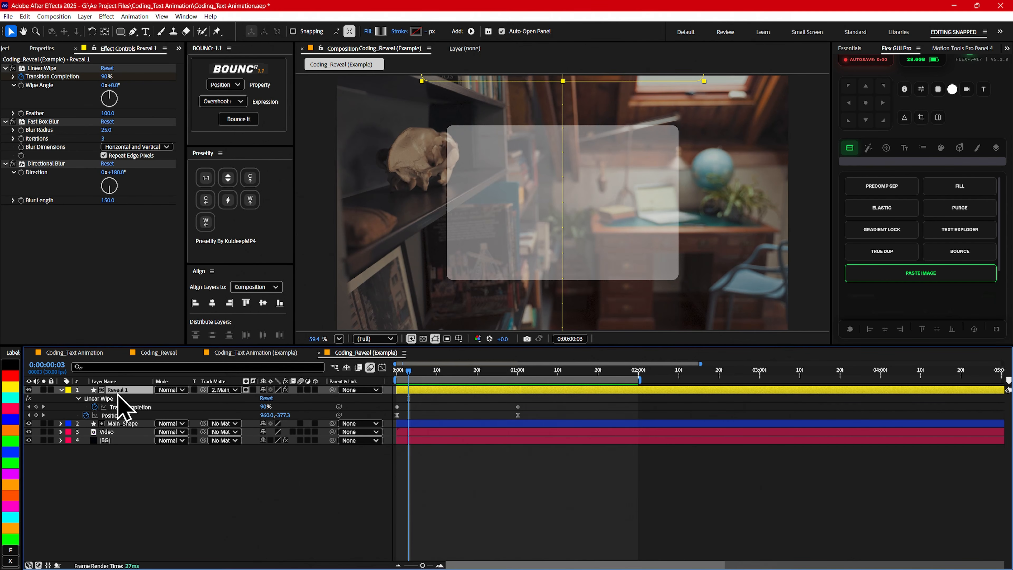
pyautogui.press('y')
pyautogui.moveTo(536, 403); pyautogui.dragTo(380, 410)
pyautogui.press('Home')
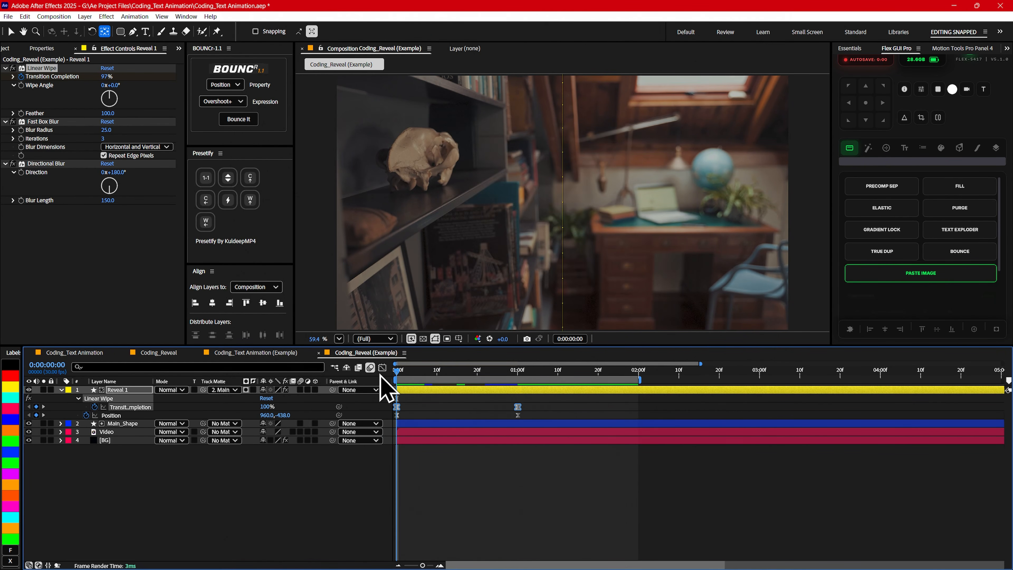
pyautogui.press('space')
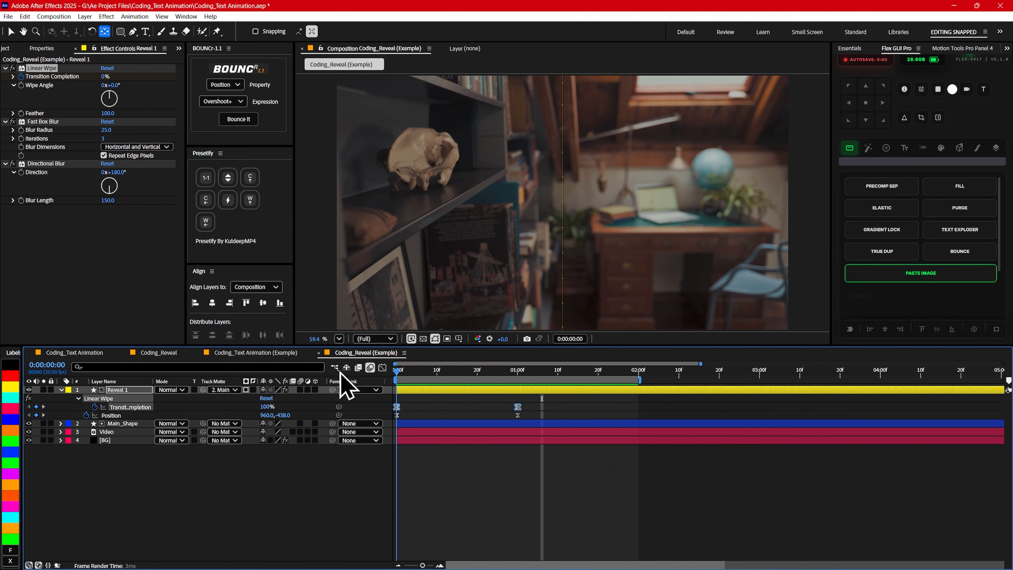
# Collapse Reveal 1's properties and duplicate the layer twice to make Reveal 2 and Reveal 3.
pyautogui.click(124, 390)
pyautogui.press('u')
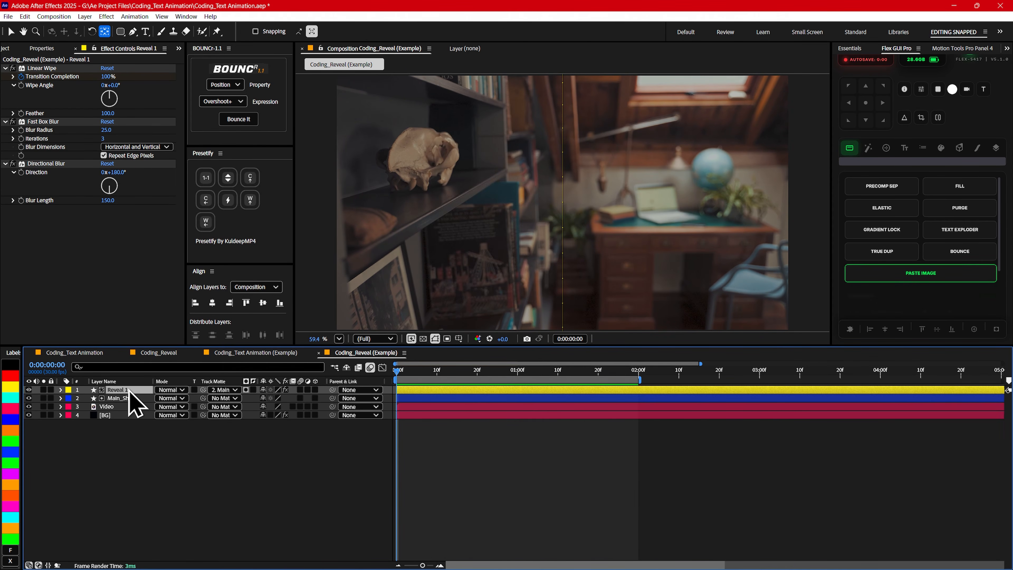
pyautogui.hotkey('ctrl', 'd')
pyautogui.hotkey('ctrl', 'd')
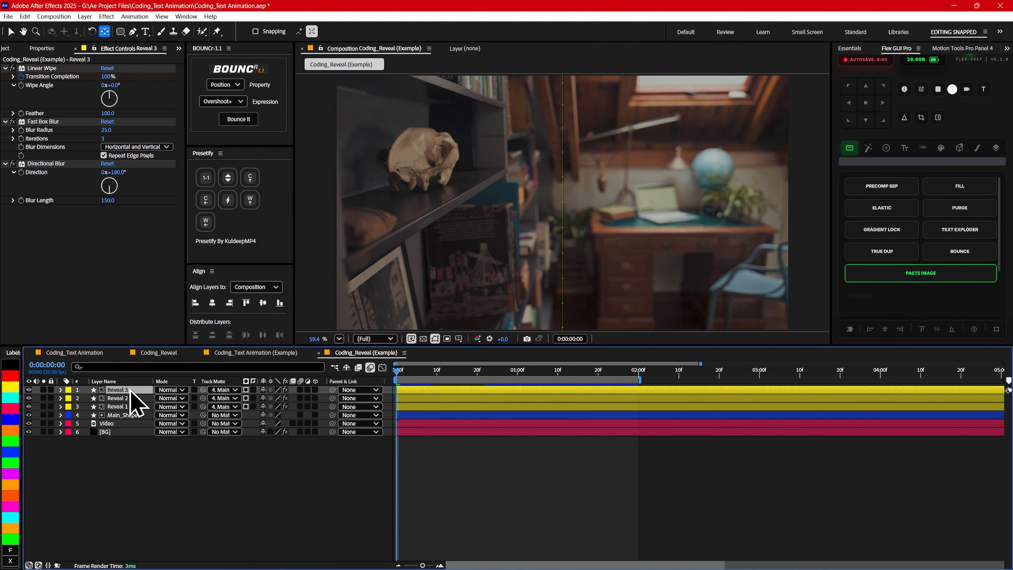
# Shift the Reveal 2 and Reveal 3 layers together so that both start at 0:00:00:20.
pyautogui.keyDown('shift'); pyautogui.click(118, 398); pyautogui.keyUp('shift')
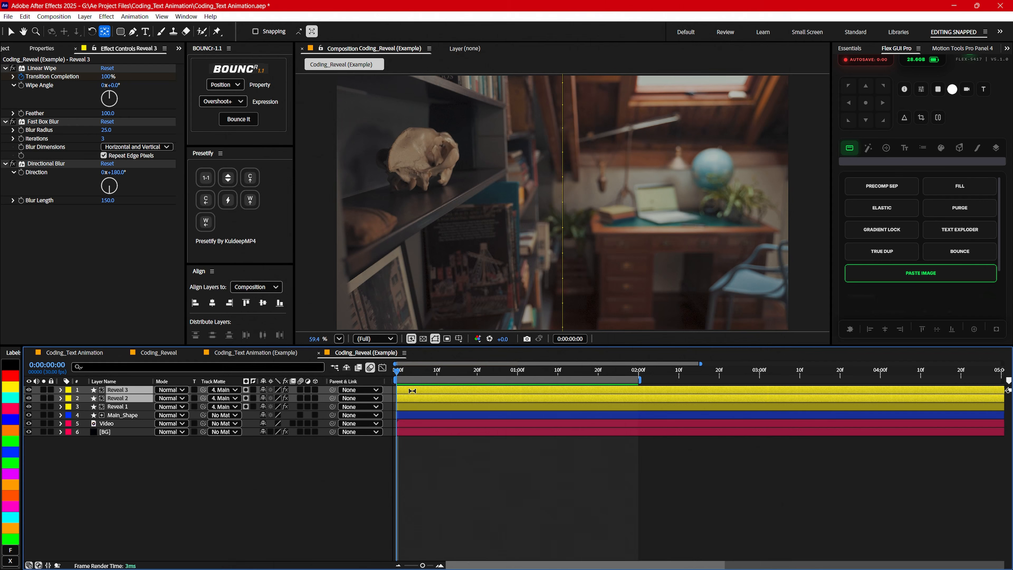
pyautogui.moveTo(420, 397); pyautogui.dragTo(496, 376)
pyautogui.hotkey('ctrl', 'z')
pyautogui.press('v')
pyautogui.press('[')
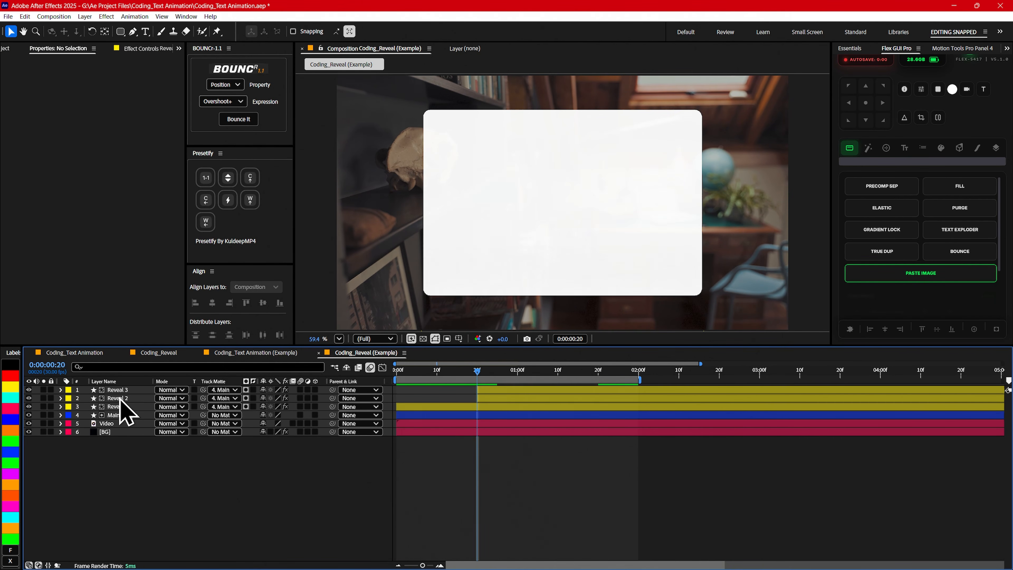
# Recolour both end stops of Reveal 2's gradient fill to pale peach, F9E7D3.
pyautogui.click(121, 399)
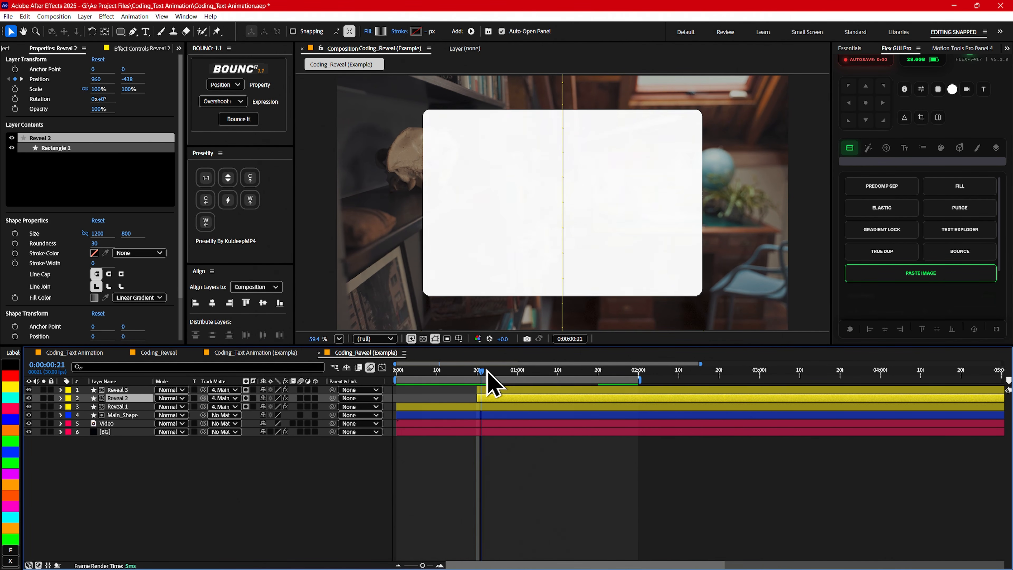
pyautogui.click(497, 373)
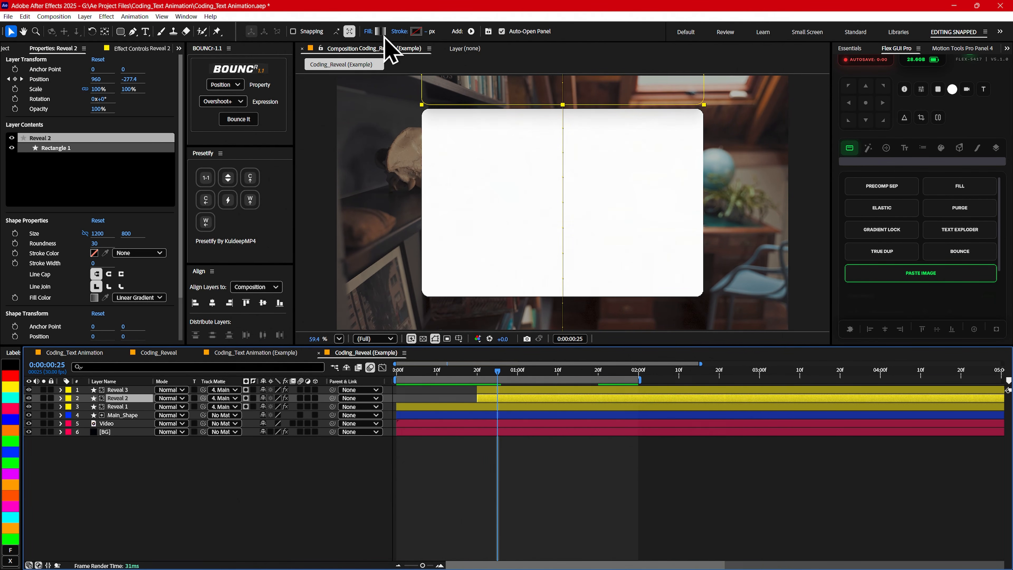
pyautogui.click(381, 32)
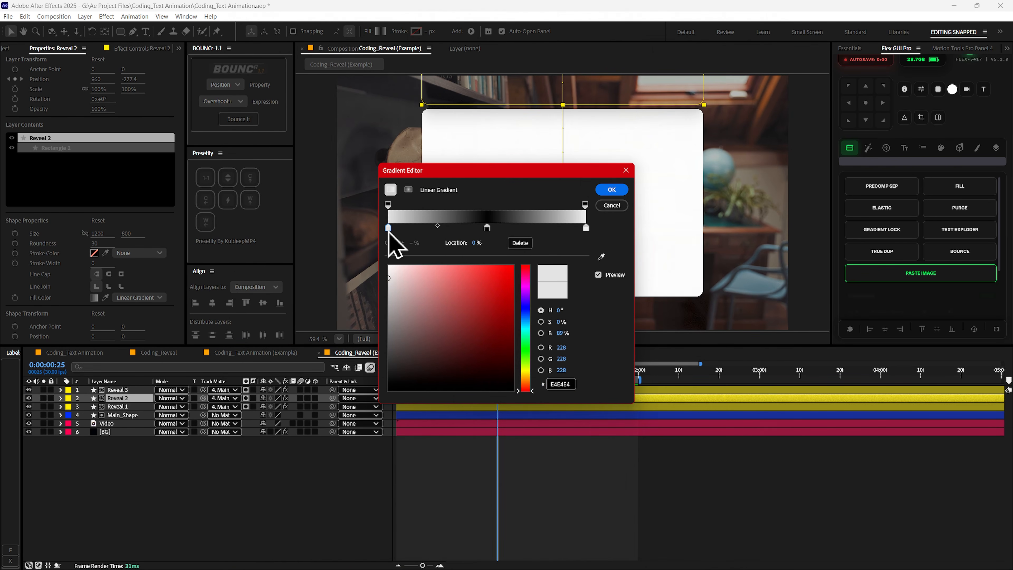
pyautogui.moveTo(527, 390); pyautogui.dragTo(528, 380)
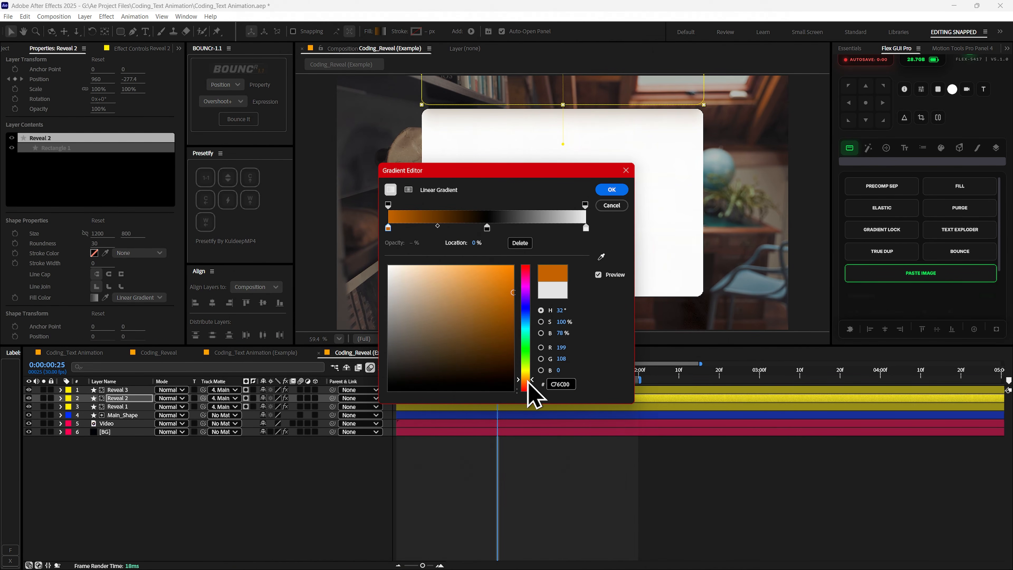
pyautogui.moveTo(516, 283); pyautogui.dragTo(407, 268)
pyautogui.click(585, 227)
pyautogui.click(601, 257)
pyautogui.click(391, 216)
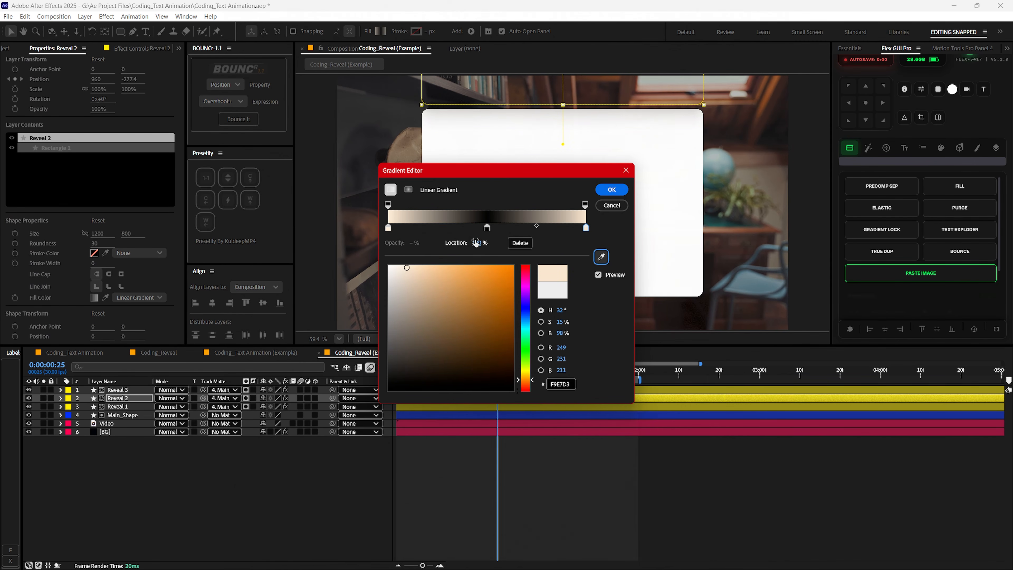
# Set the middle stop of Reveal 2's gradient to orange, FF5500, and accept the gradient.
pyautogui.click(487, 229)
pyautogui.moveTo(507, 303); pyautogui.dragTo(526, 254)
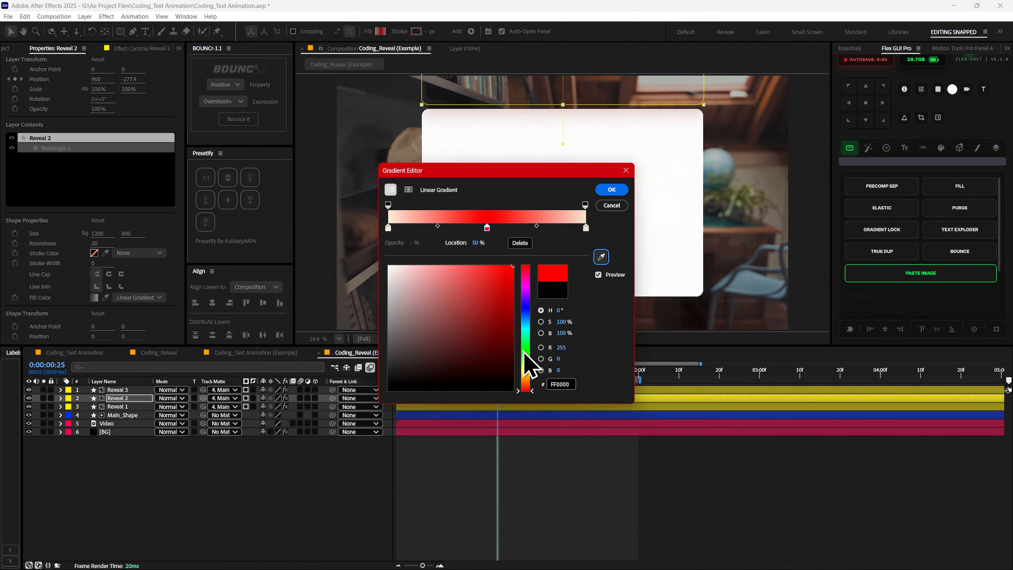
pyautogui.moveTo(525, 375); pyautogui.dragTo(528, 385)
pyautogui.click(509, 318)
pyautogui.moveTo(510, 317); pyautogui.dragTo(531, 249)
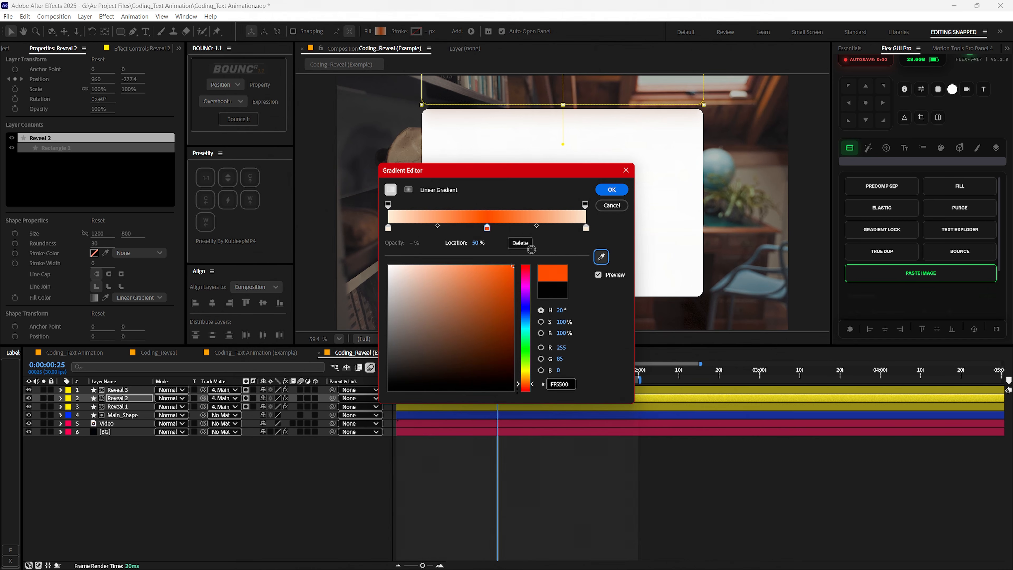
pyautogui.click(605, 193)
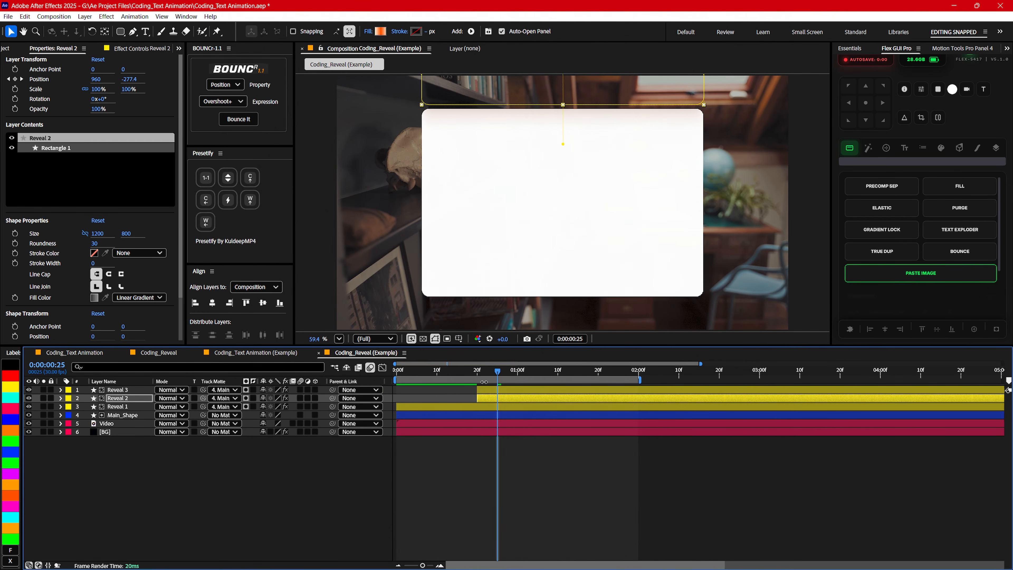
# At 0:00:01:03, recolour both end stops of Reveal 3's gradient fill to pale yellow, about F2EFCD.
pyautogui.moveTo(479, 376); pyautogui.dragTo(530, 378)
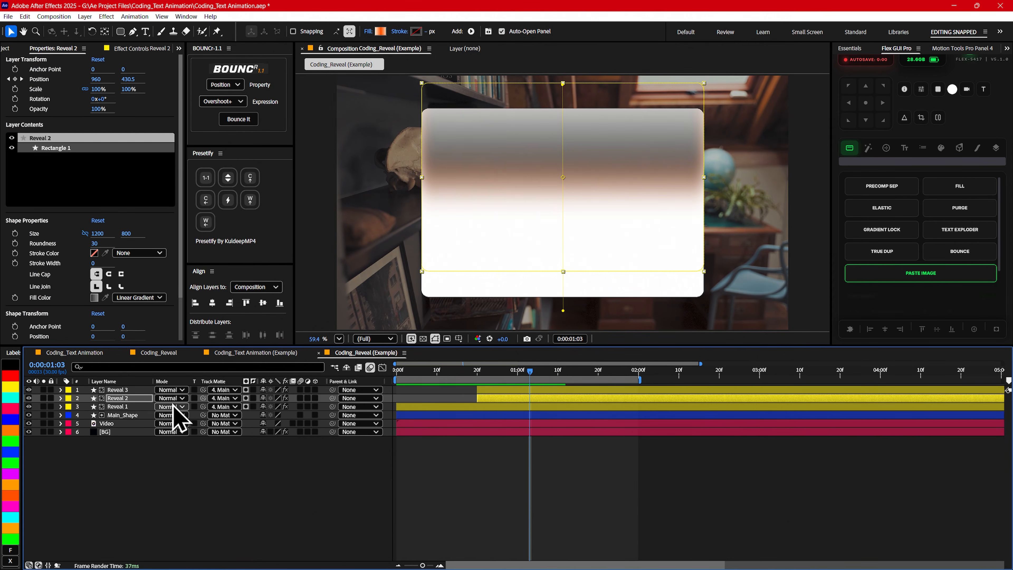
pyautogui.click(117, 391)
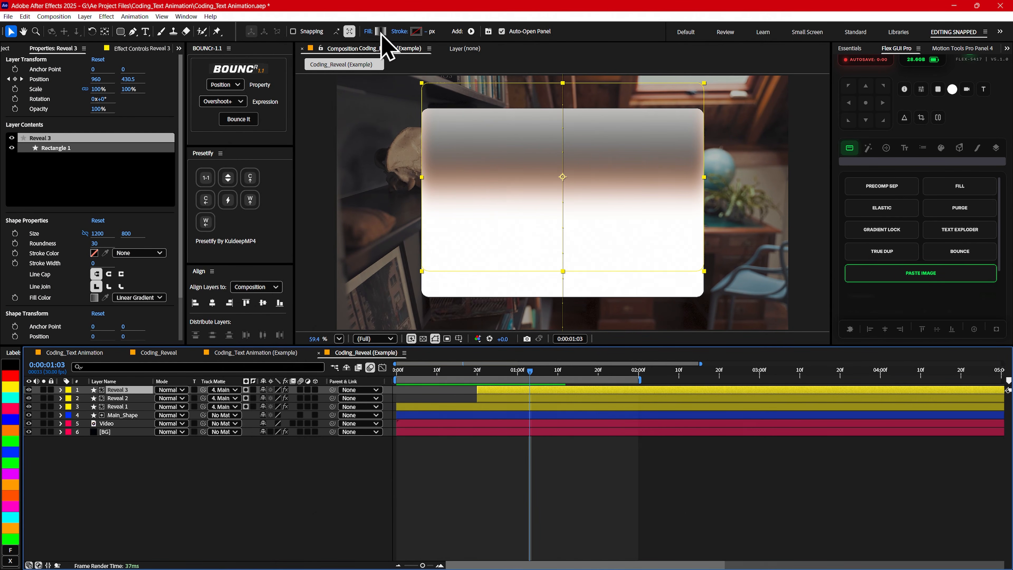
pyautogui.click(381, 31)
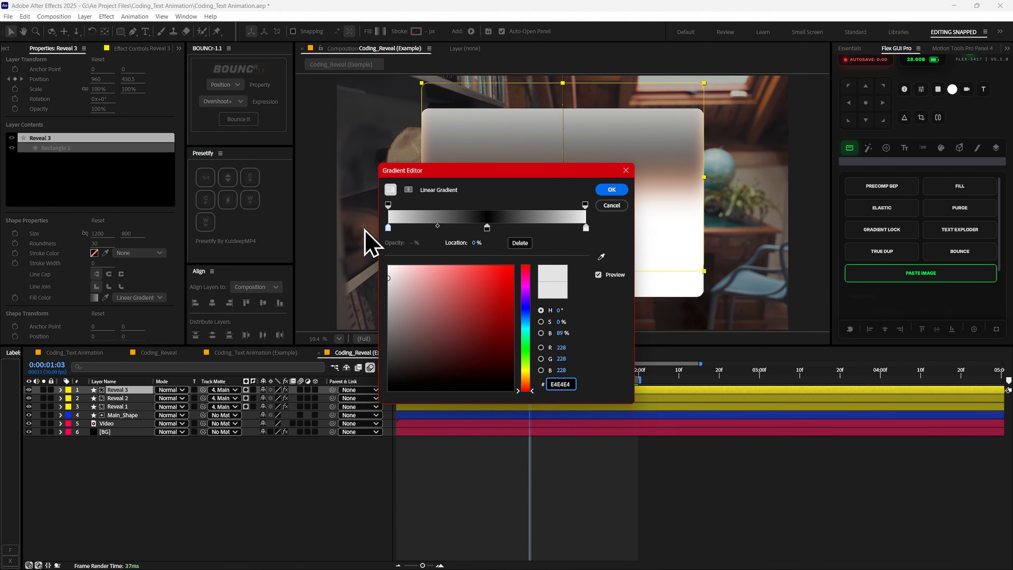
pyautogui.moveTo(527, 390); pyautogui.dragTo(529, 374)
pyautogui.moveTo(420, 309); pyautogui.dragTo(404, 255)
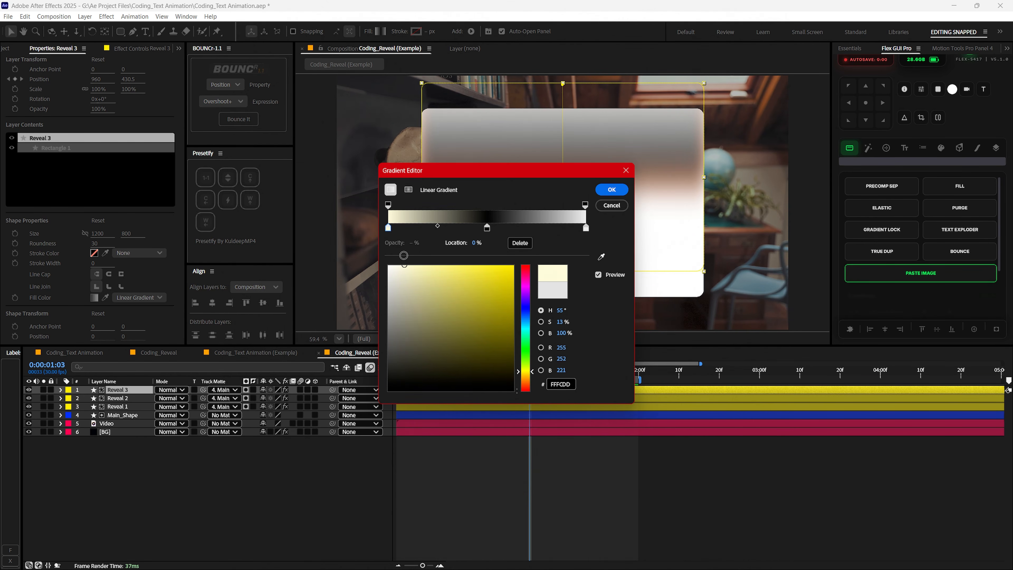
pyautogui.click(586, 228)
pyautogui.click(601, 257)
pyautogui.click(394, 221)
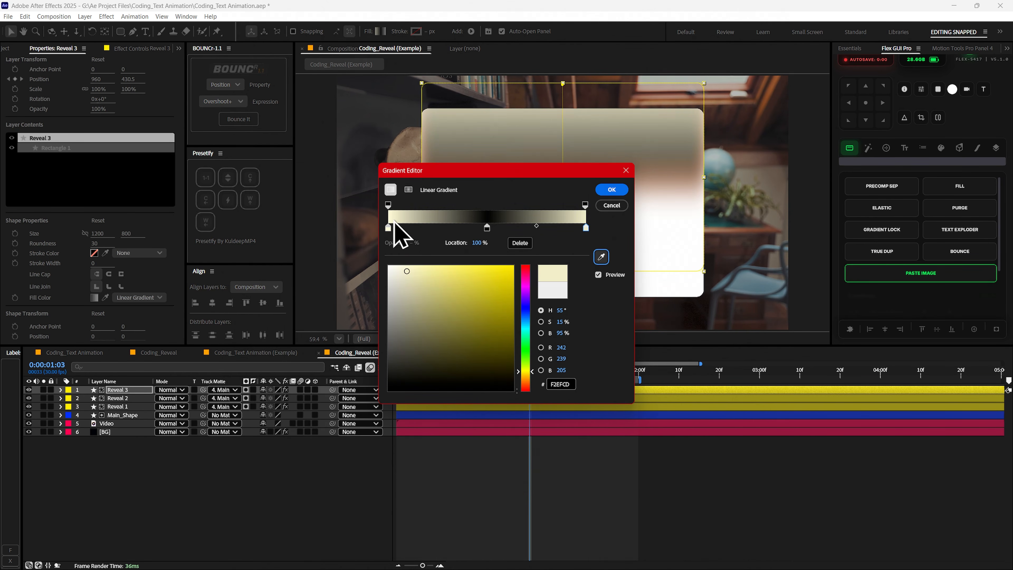
# Set the middle stop of Reveal 3's gradient to bright yellow, FFF400, and accept the gradient.
pyautogui.click(487, 227)
pyautogui.moveTo(525, 378); pyautogui.dragTo(525, 371)
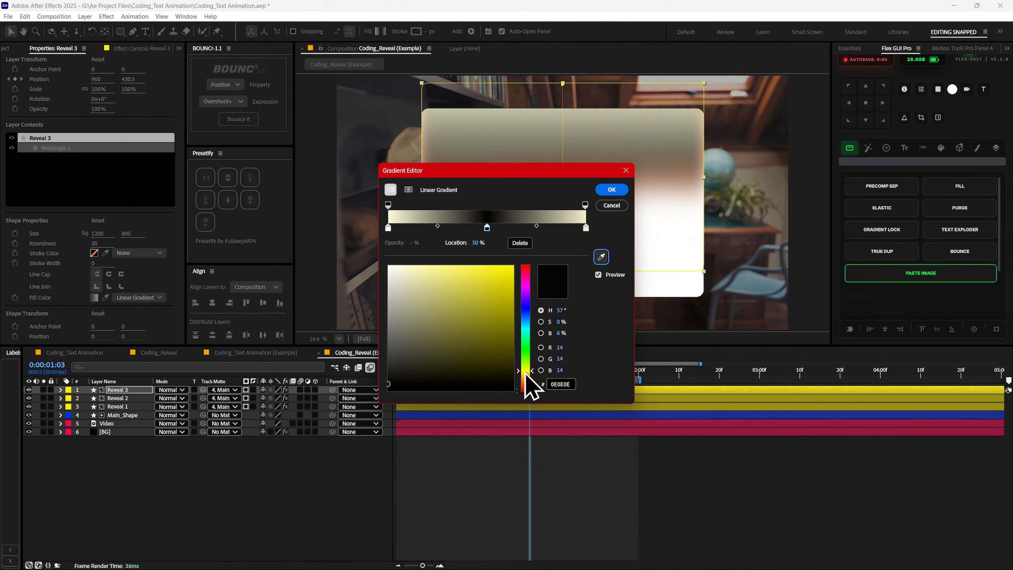
pyautogui.moveTo(494, 304); pyautogui.dragTo(517, 255)
pyautogui.click(612, 190)
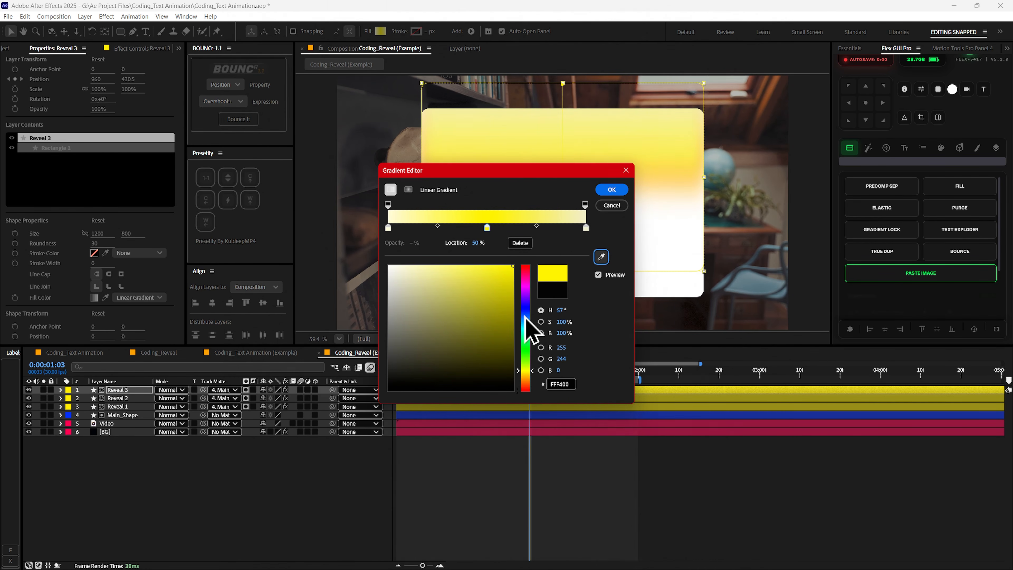
pyautogui.moveTo(545, 370)
pyautogui.mouseDown()
pyautogui.moveTo(480, 374)
pyautogui.moveTo(572, 373)
pyautogui.moveTo(478, 373)
pyautogui.moveTo(527, 373)
pyautogui.mouseUp()
# Apply the Deep Glow 2 effect to Reveal 2 and set its Blend Mode to Add.
pyautogui.click(124, 399)
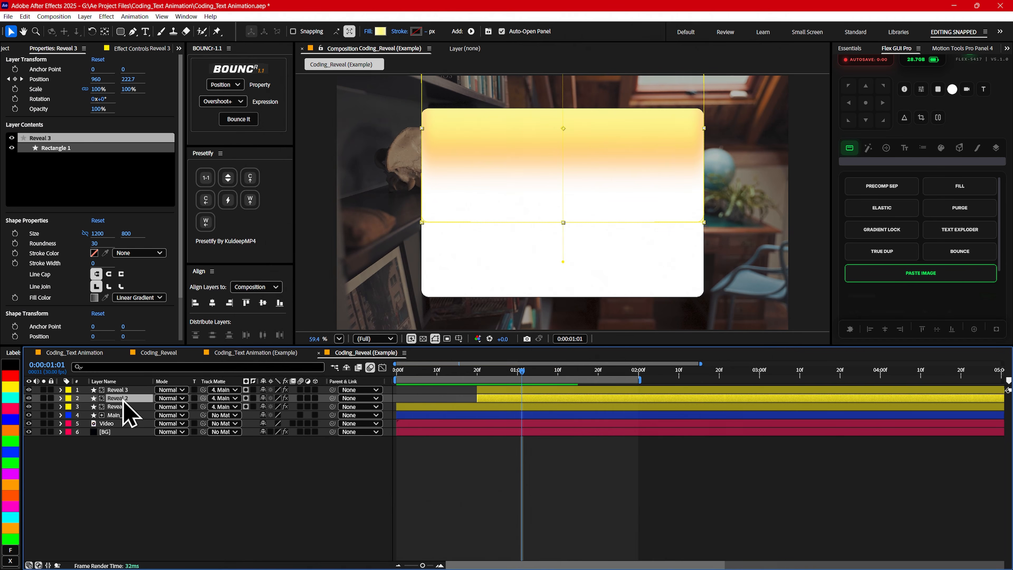
pyautogui.hotkey('ctrl', 'space')
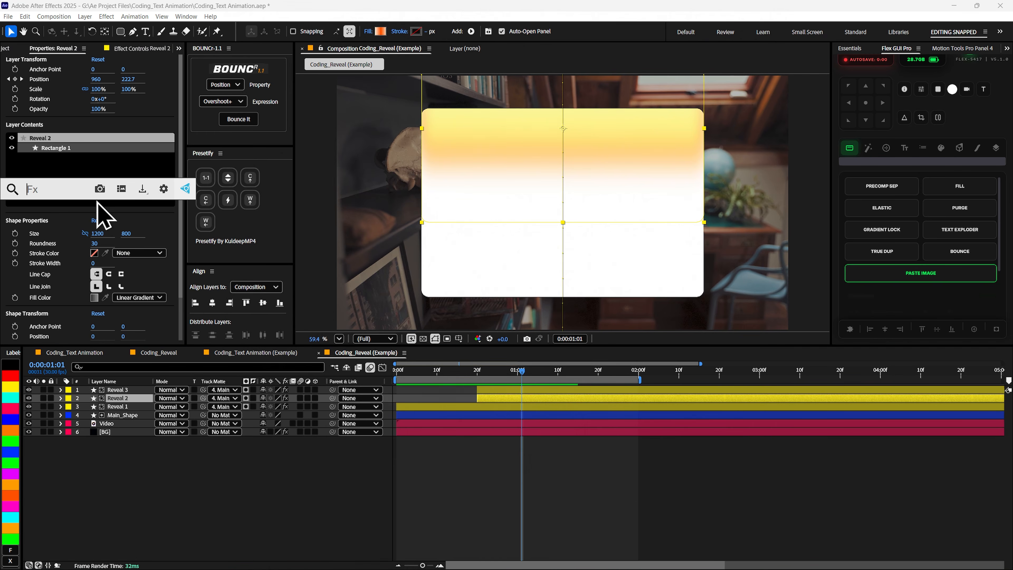
pyautogui.write('dee')
pyautogui.click(93, 217)
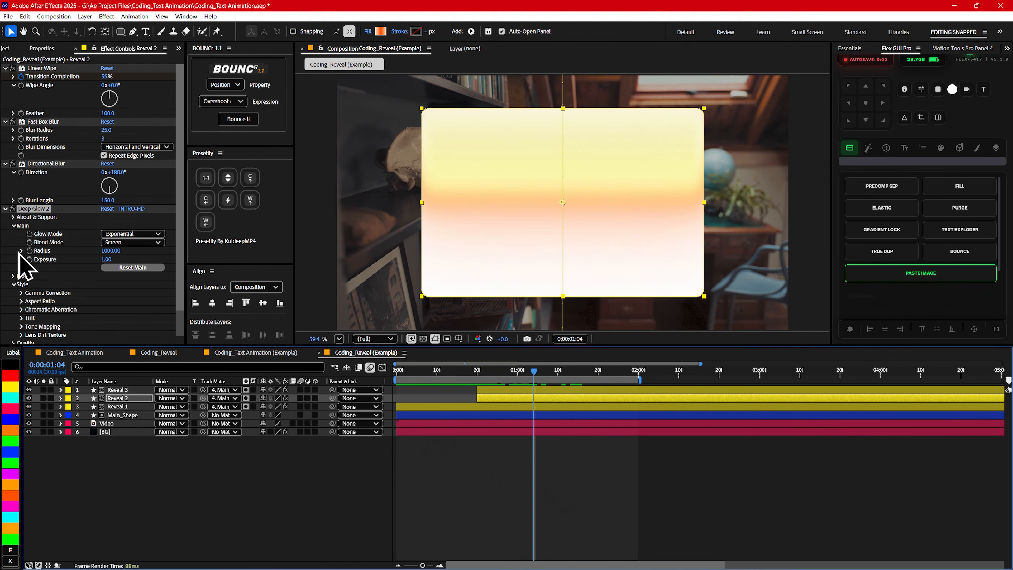
pyautogui.scroll(-1, 63, 257)
pyautogui.click(127, 214)
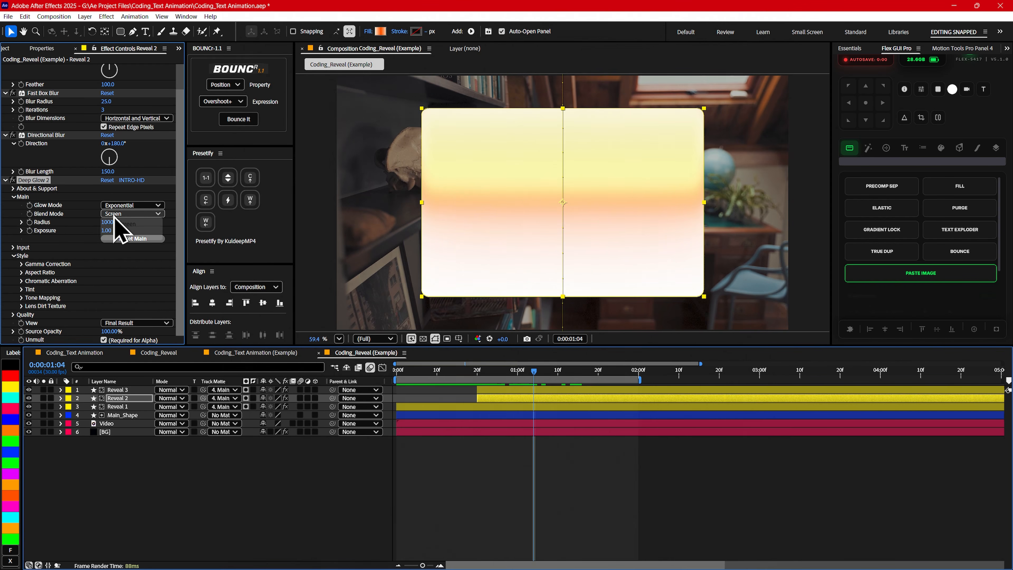
pyautogui.click(124, 235)
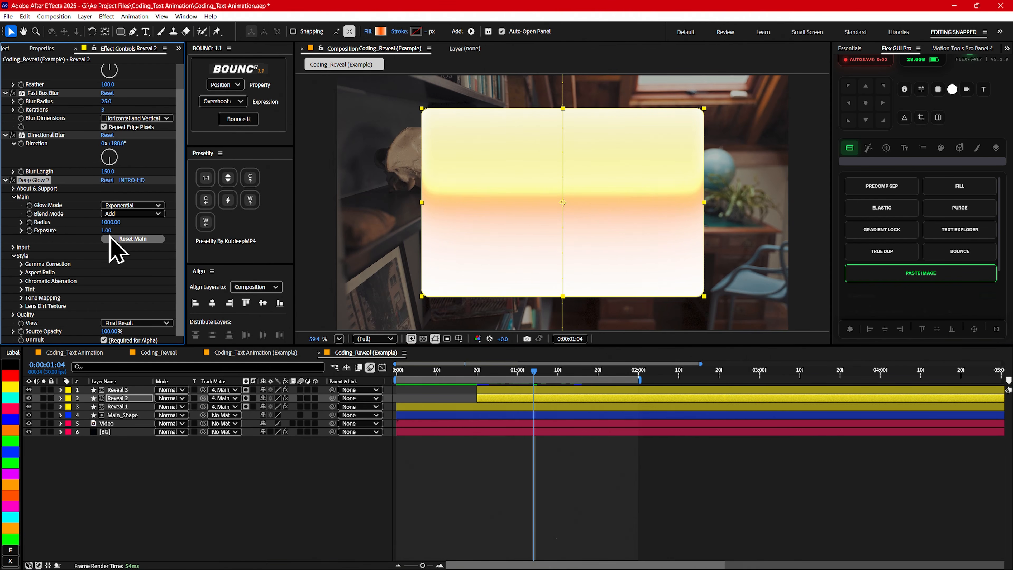
# Set Reveal 2's Deep Glow 2 Radius to 400 and Exposure to 0.5.
pyautogui.click(105, 223)
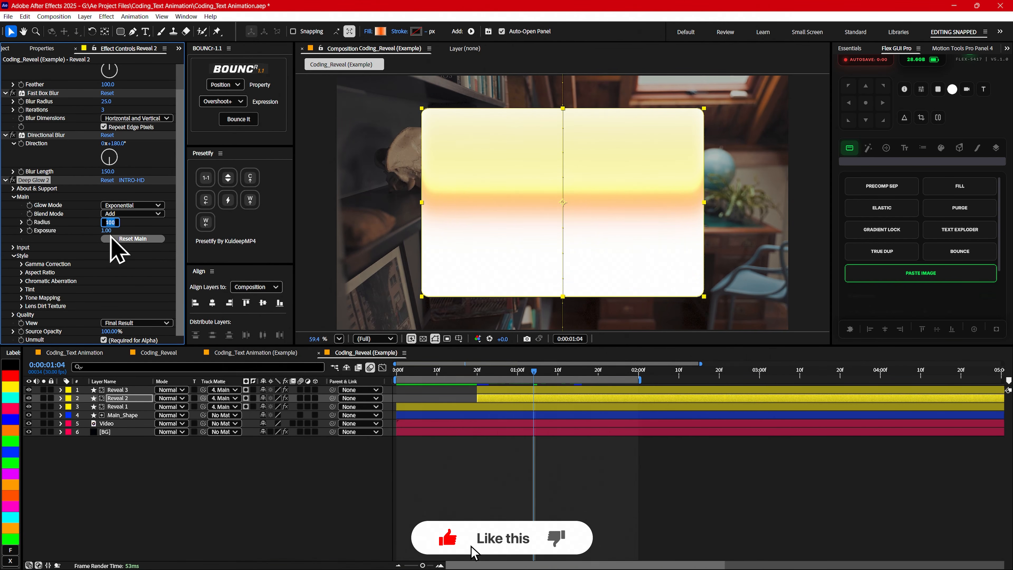
pyautogui.write('0.')
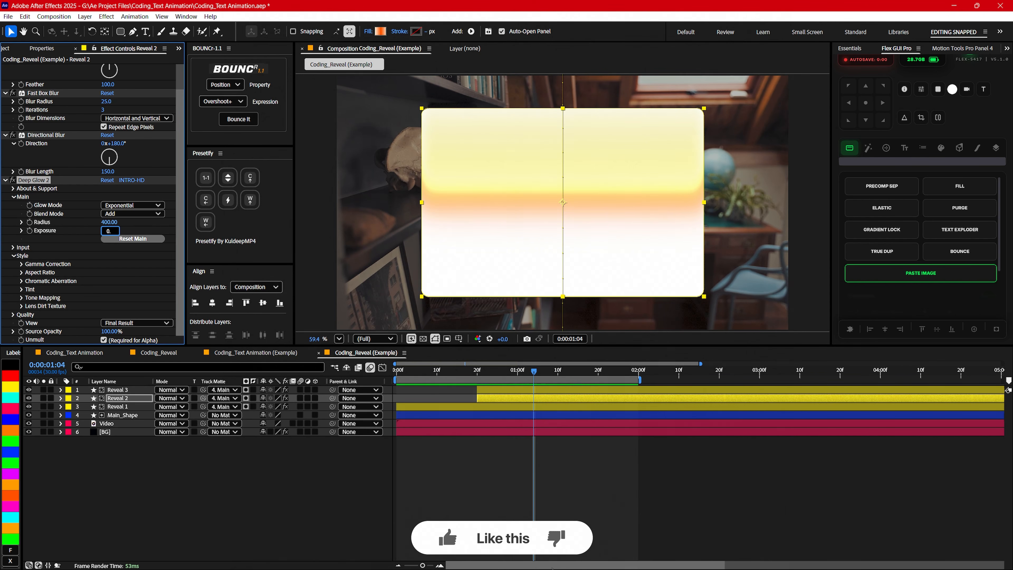
pyautogui.write('5')
pyautogui.press('Return')
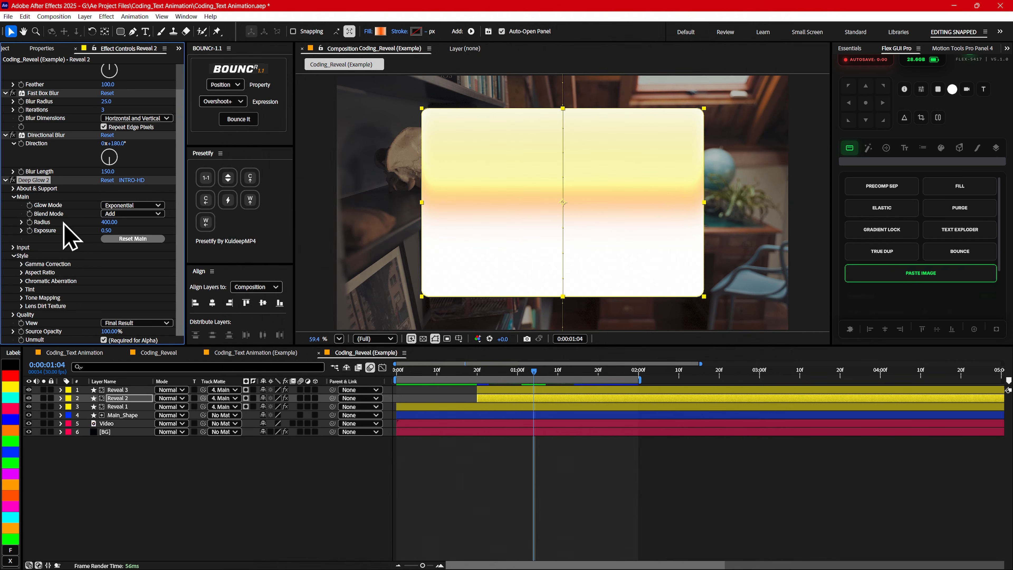
# Copy Reveal 2's Deep Glow 2 effect onto Reveal 3 and shift Reveal 3 one frame later in the timeline.
pyautogui.click(125, 390)
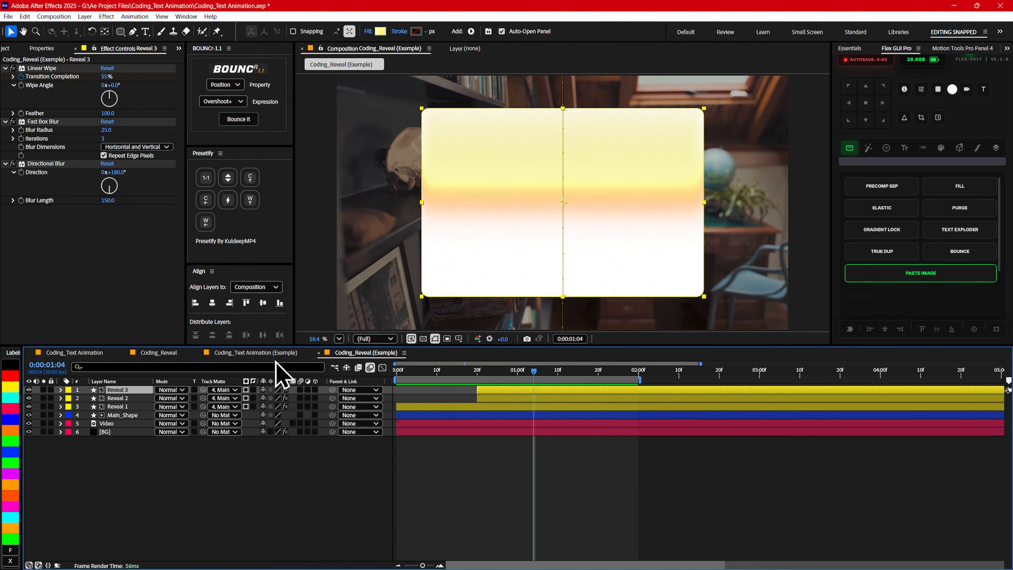
pyautogui.moveTo(500, 376)
pyautogui.mouseDown()
pyautogui.moveTo(463, 380)
pyautogui.moveTo(592, 377)
pyautogui.moveTo(495, 379)
pyautogui.moveTo(548, 381)
pyautogui.moveTo(501, 395)
pyautogui.mouseUp()
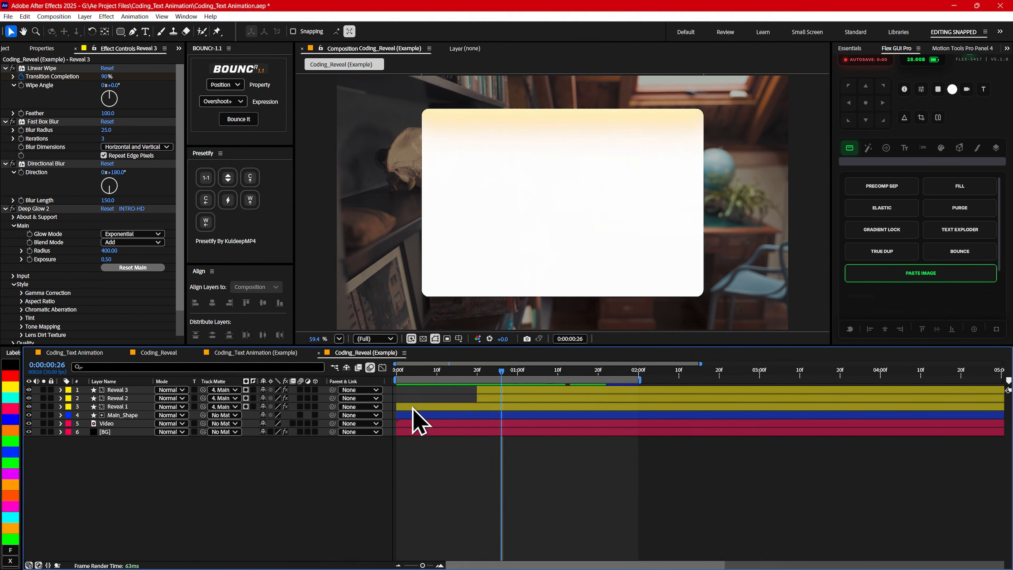
pyautogui.click(488, 391)
pyautogui.moveTo(487, 391); pyautogui.dragTo(491, 393)
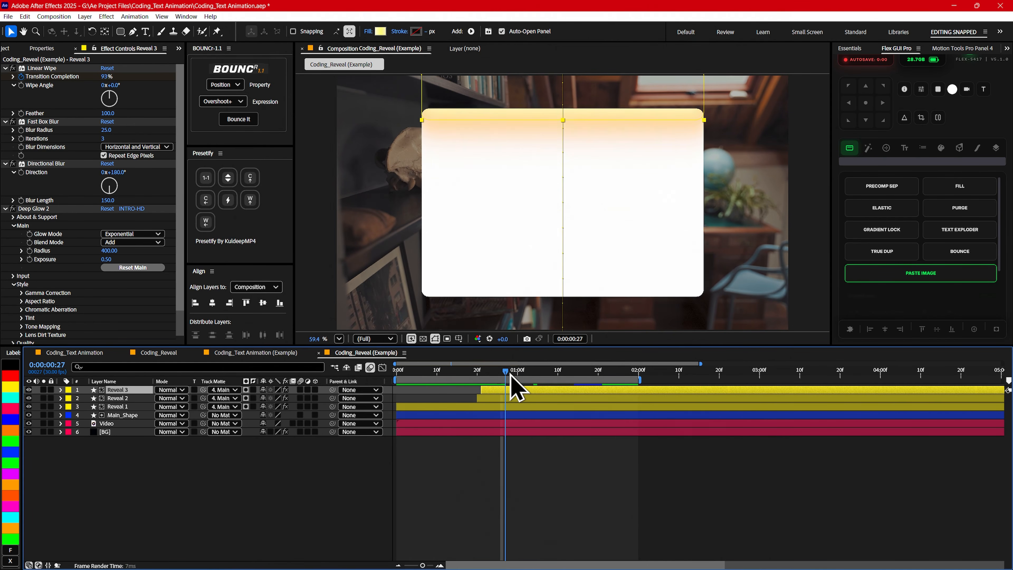
# Scrub through the reveal and end the work area at 0:00:01:20.
pyautogui.click(548, 376)
pyautogui.moveTo(547, 376); pyautogui.dragTo(393, 373)
pyautogui.click(630, 373)
pyautogui.moveTo(633, 373); pyautogui.dragTo(591, 374)
pyautogui.press('n')
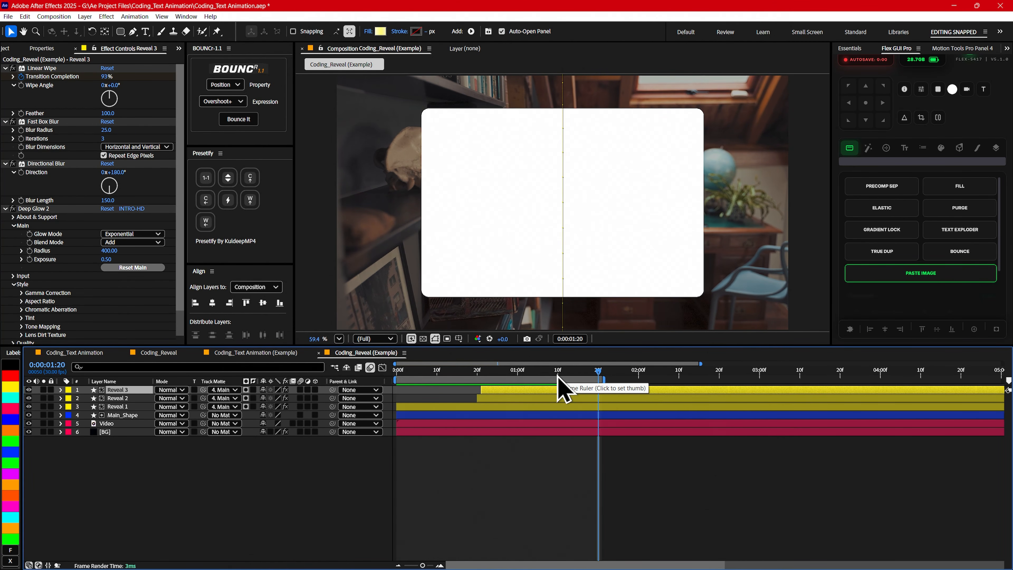
# Enable motion blur on Reveal 1, Reveal 2 and Reveal 3, and preview the animation from the start.
pyautogui.press('Home')
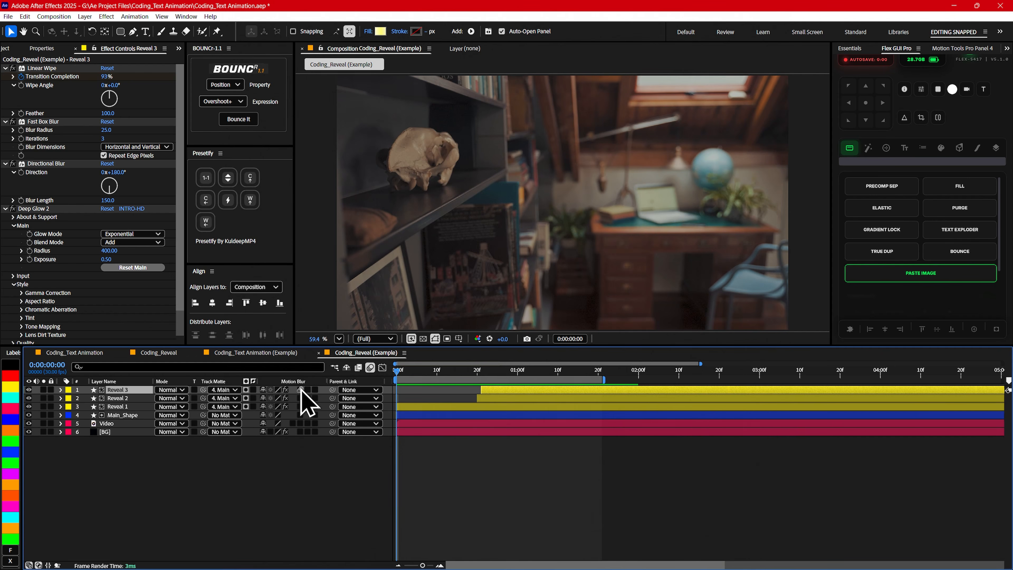
pyautogui.click(302, 445)
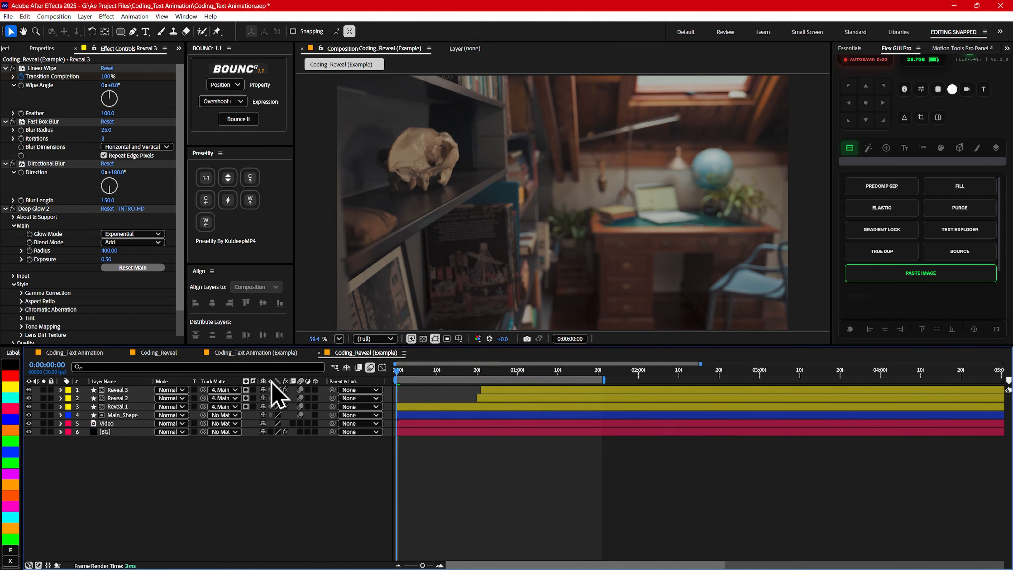
pyautogui.press('space')
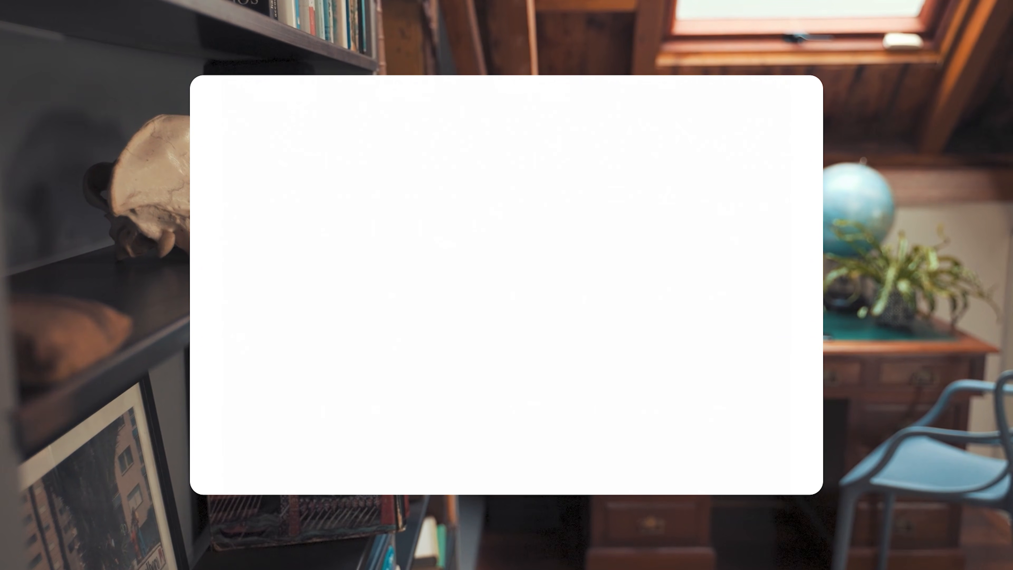
# Shift Reveal 2 and Reveal 3 together earlier so Reveal 2 starts at about 0:00:00:08, and preview the animation.
pyautogui.moveTo(429, 373); pyautogui.dragTo(453, 375)
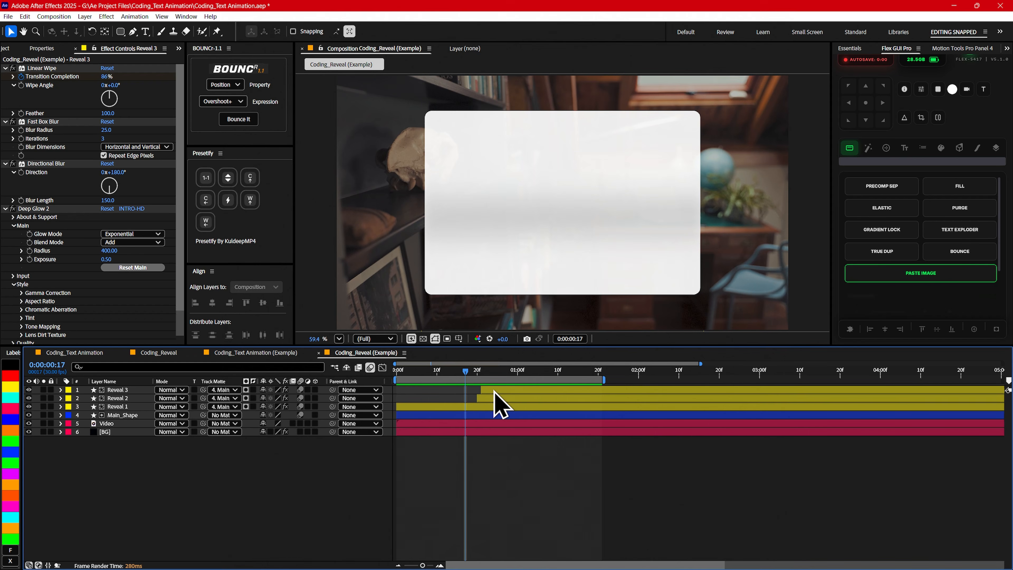
pyautogui.click(494, 390)
pyautogui.keyDown('shift'); pyautogui.click(486, 399); pyautogui.keyUp('shift')
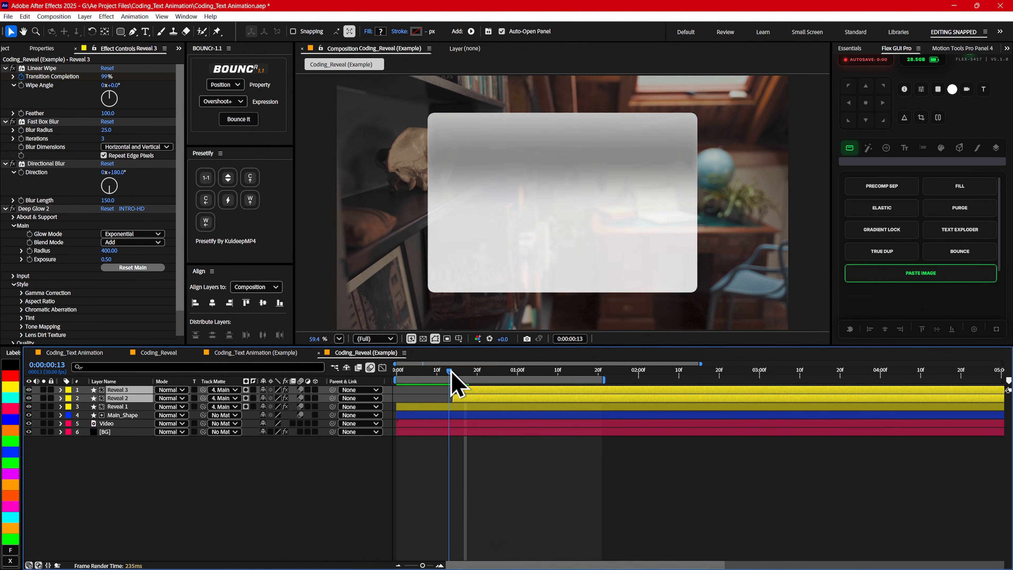
pyautogui.moveTo(415, 375); pyautogui.dragTo(395, 376)
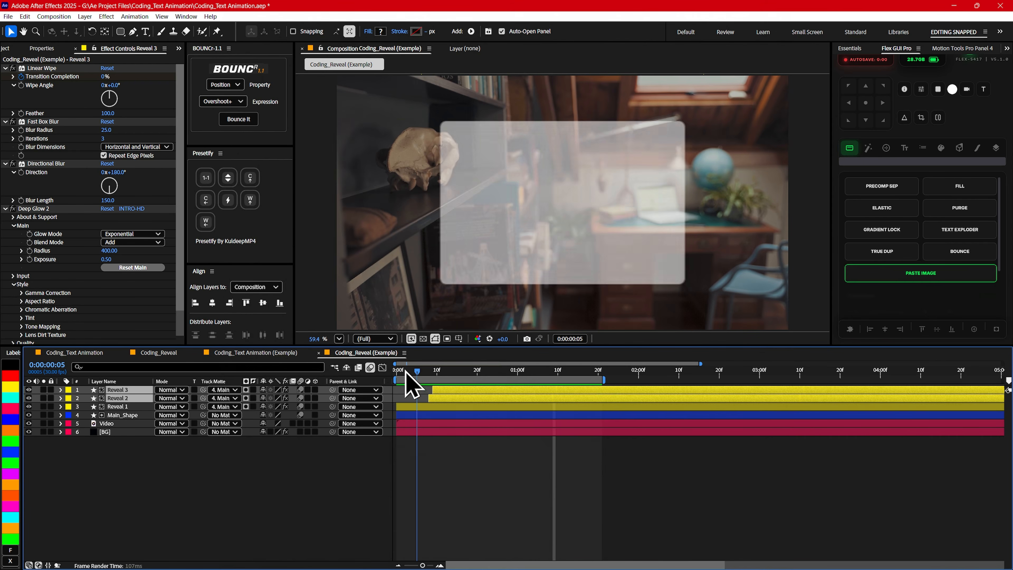
pyautogui.press('space')
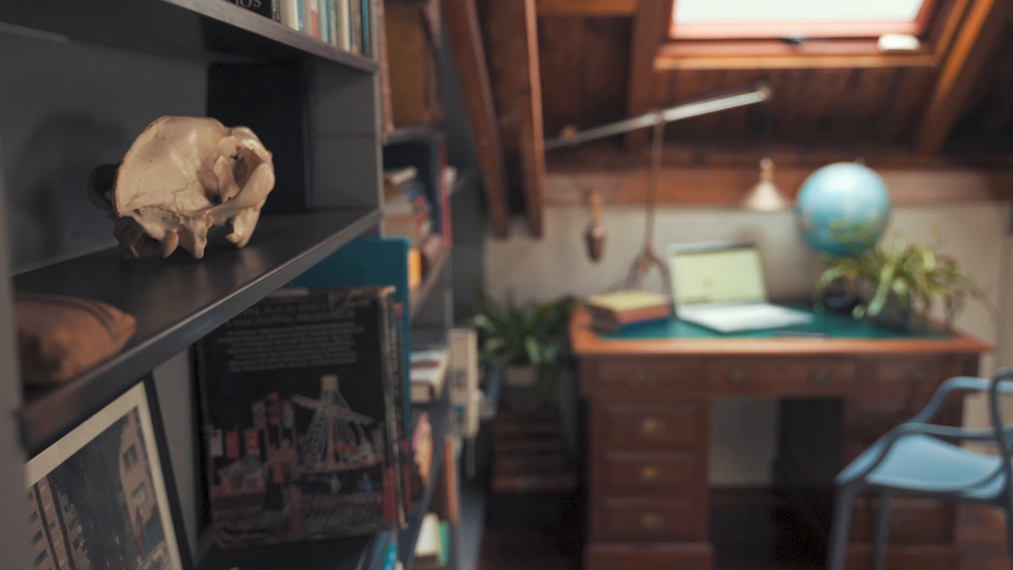